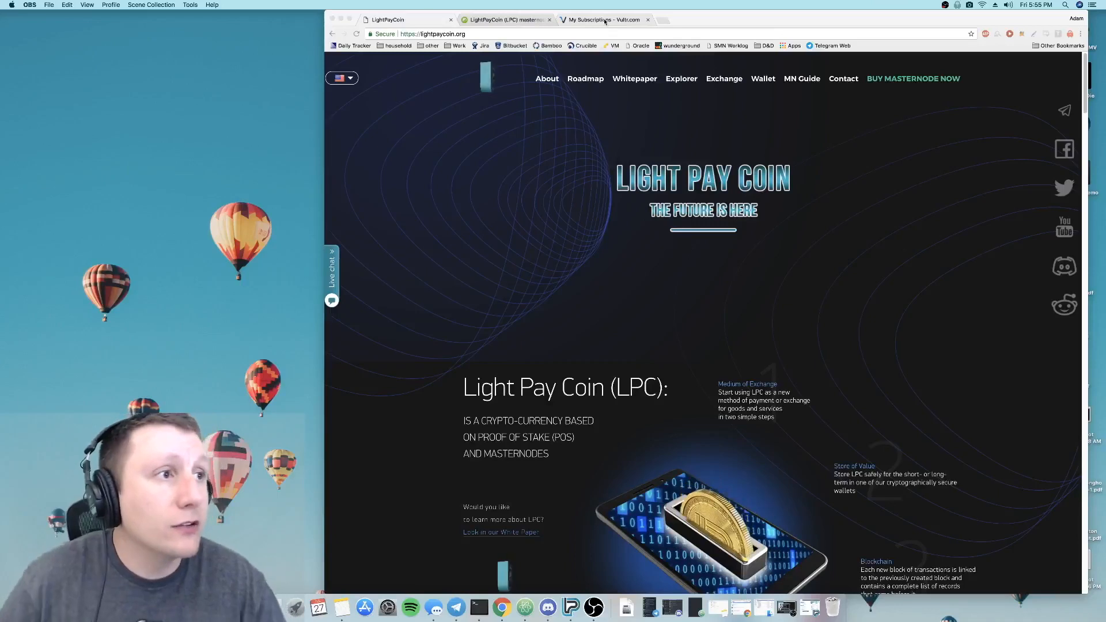
Step: Start deploying a new Vultr cloud server with 64-bit Ubuntu 16.04 and the $5/mo size with 25 GB SSD
click(606, 21)
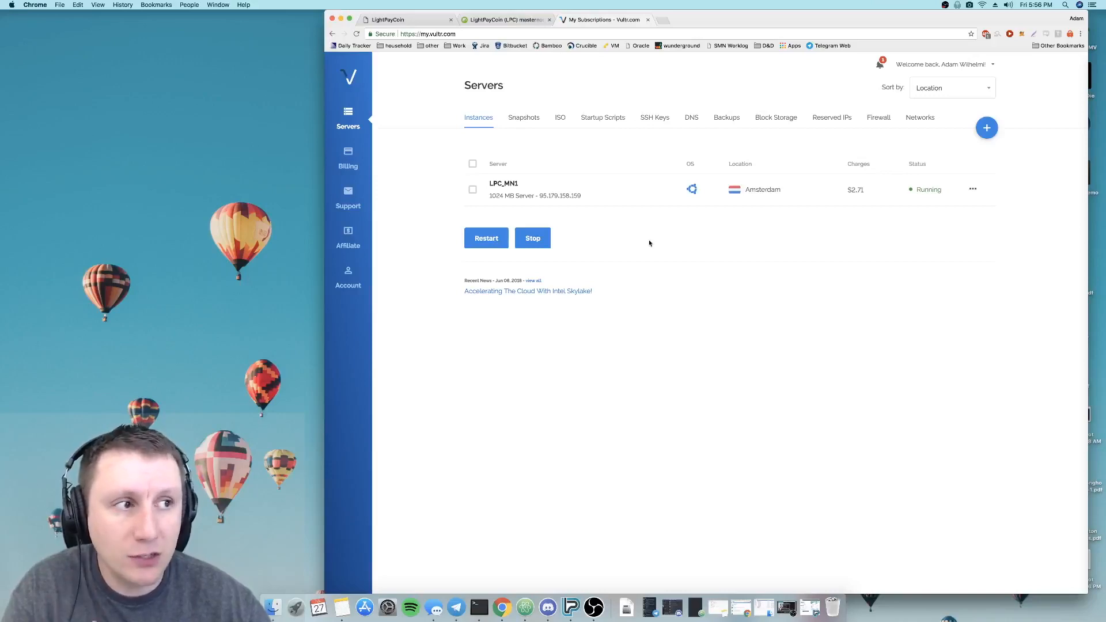
click(985, 129)
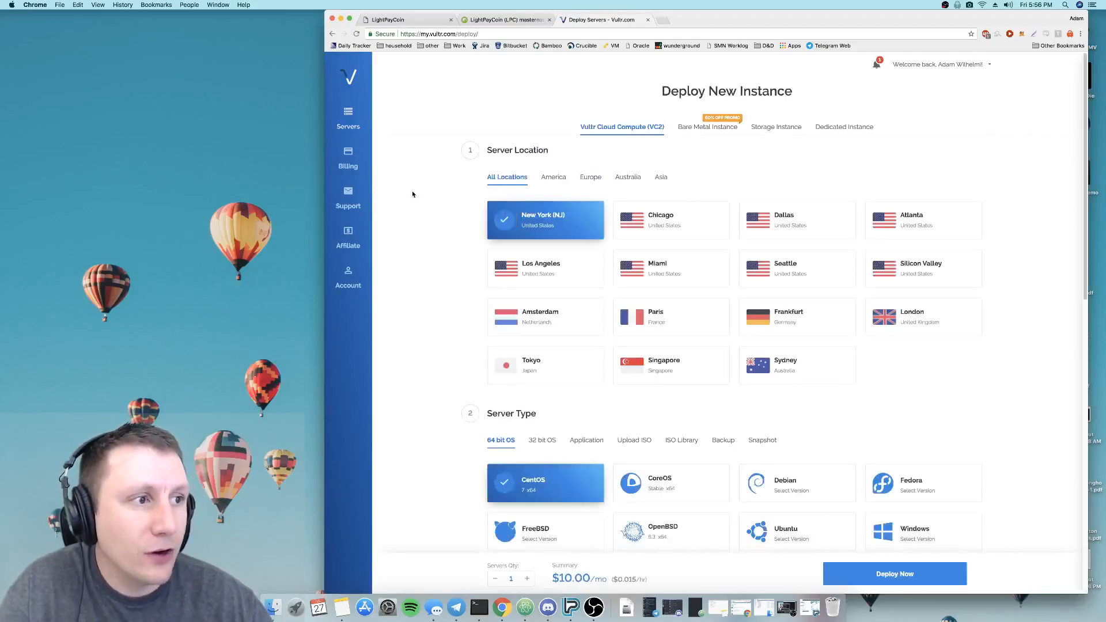
scroll(424, 206, down, 2)
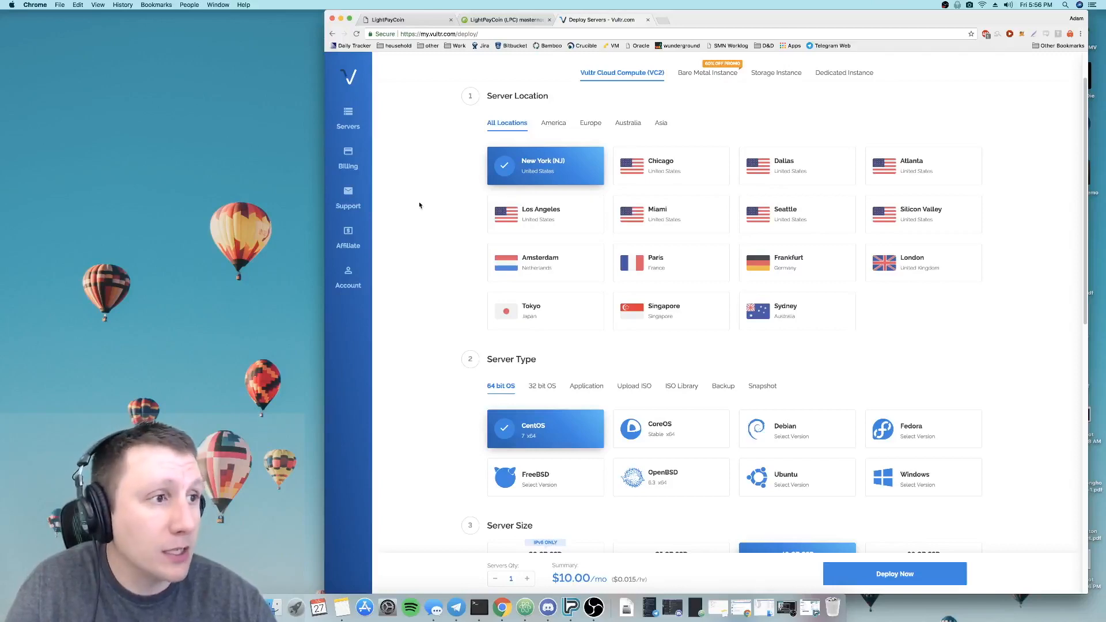
scroll(421, 206, down, 1)
scroll(420, 206, down, 5)
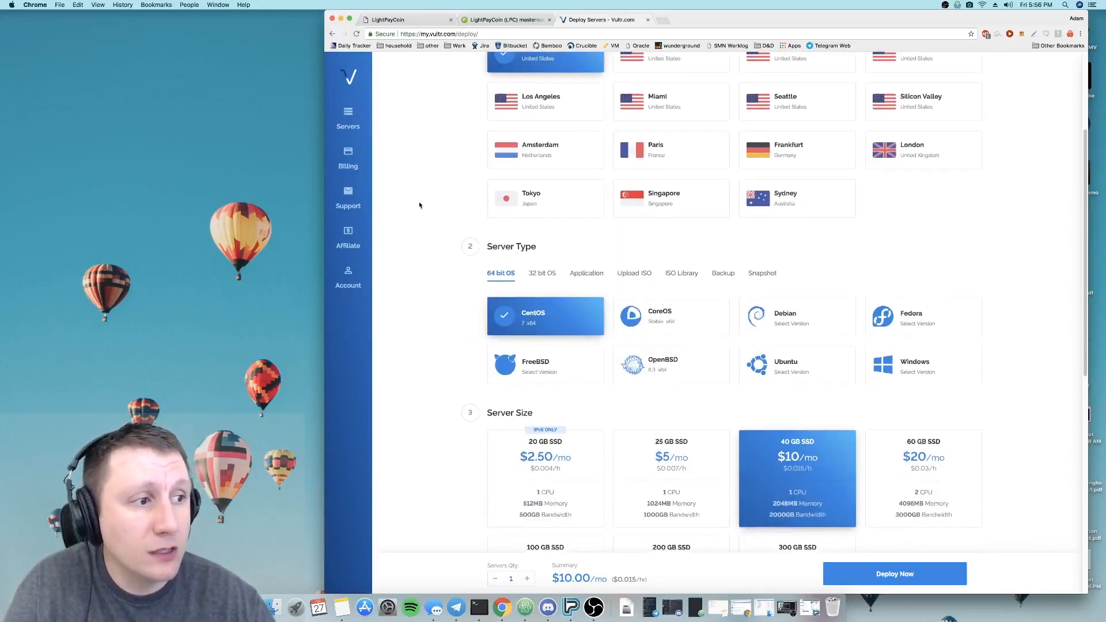
mouse_move(810, 355)
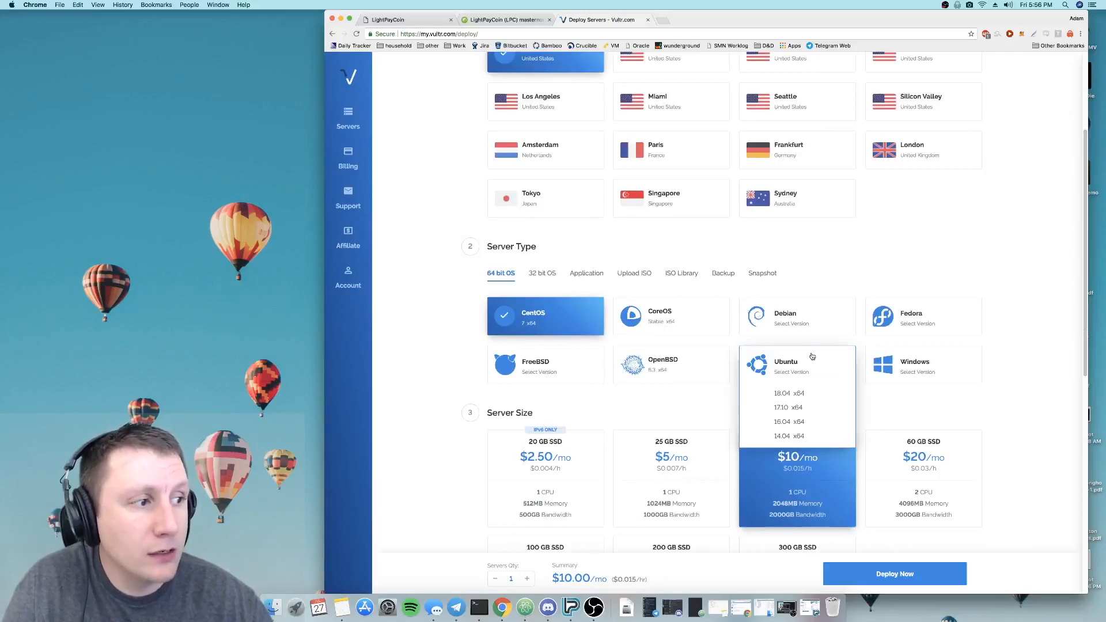
click(796, 422)
scroll(410, 345, down, 1)
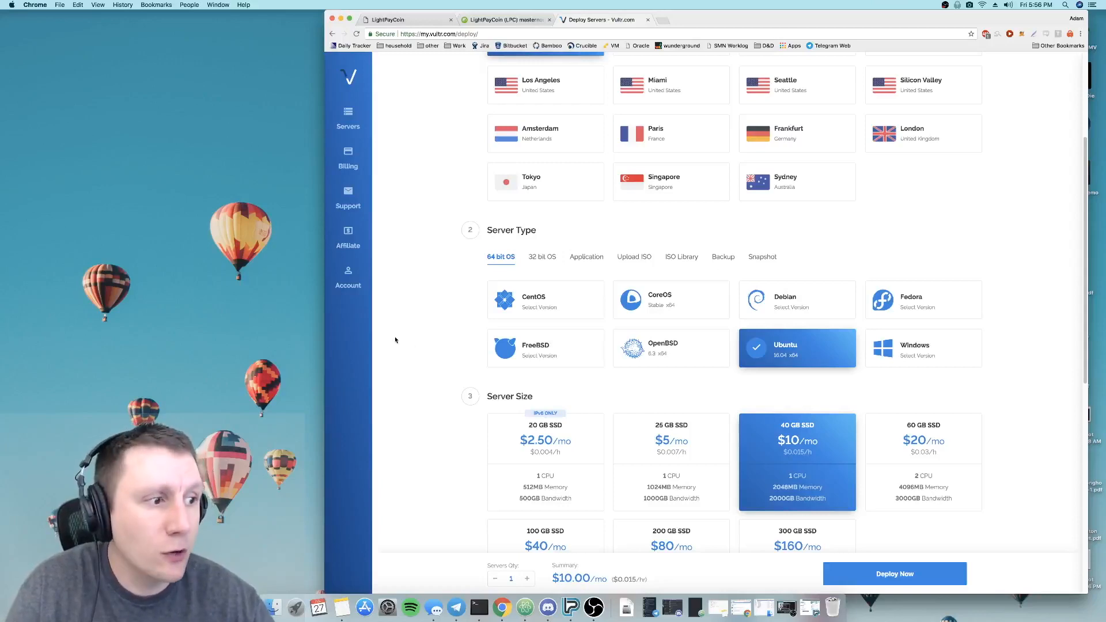
click(651, 448)
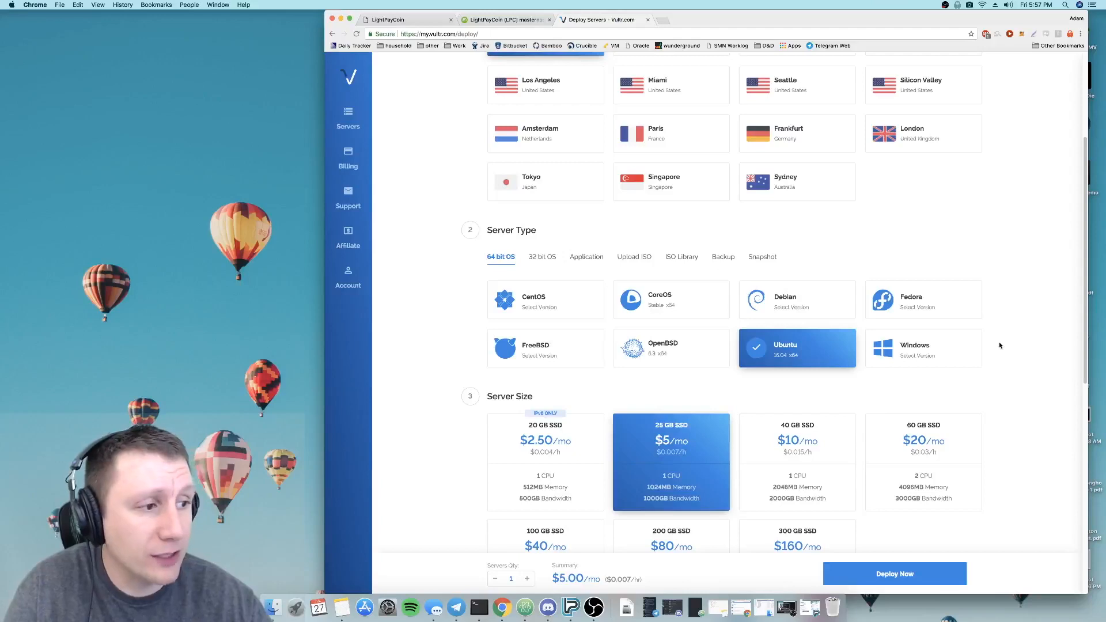
Step: Label the new server MN2_LPC, leaving the additional features off, and deploy it
scroll(1000, 344, down, 3)
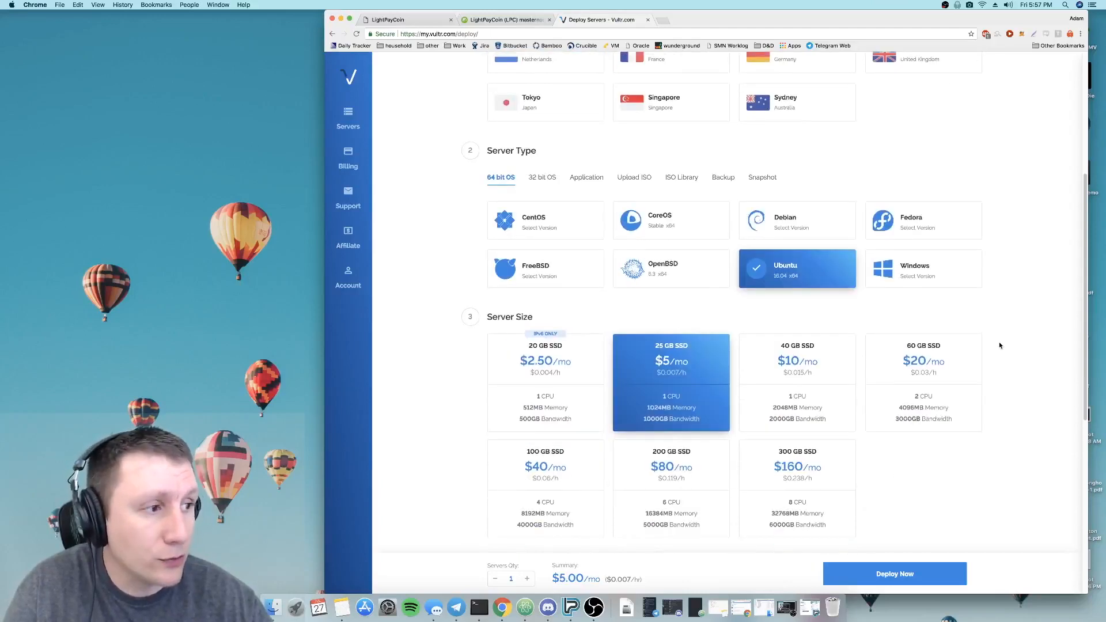
scroll(999, 345, down, 5)
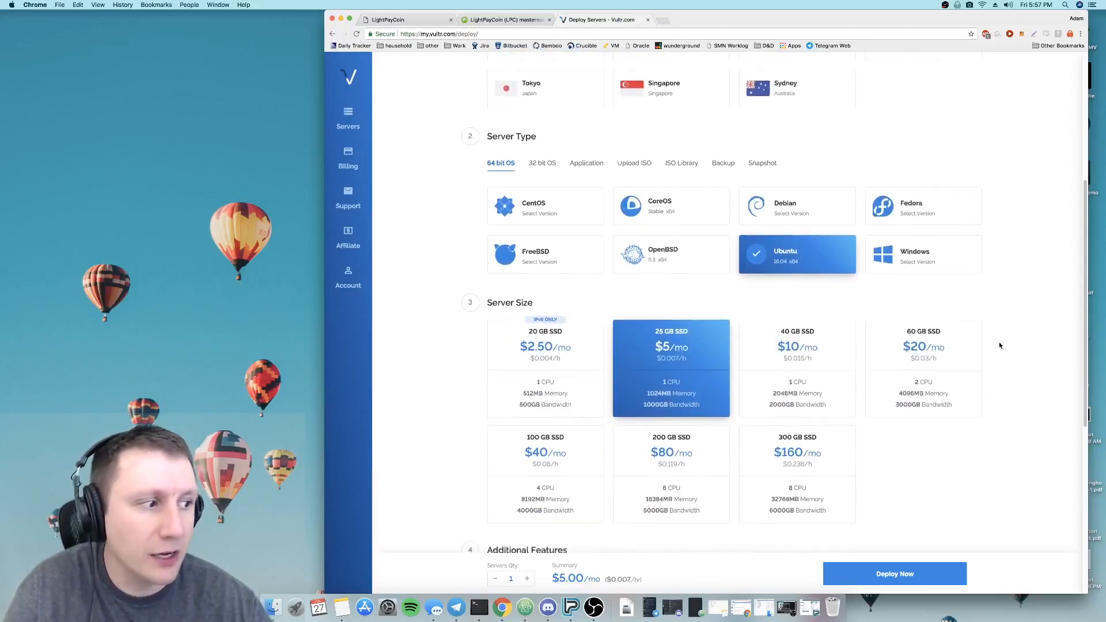
scroll(999, 345, down, 7)
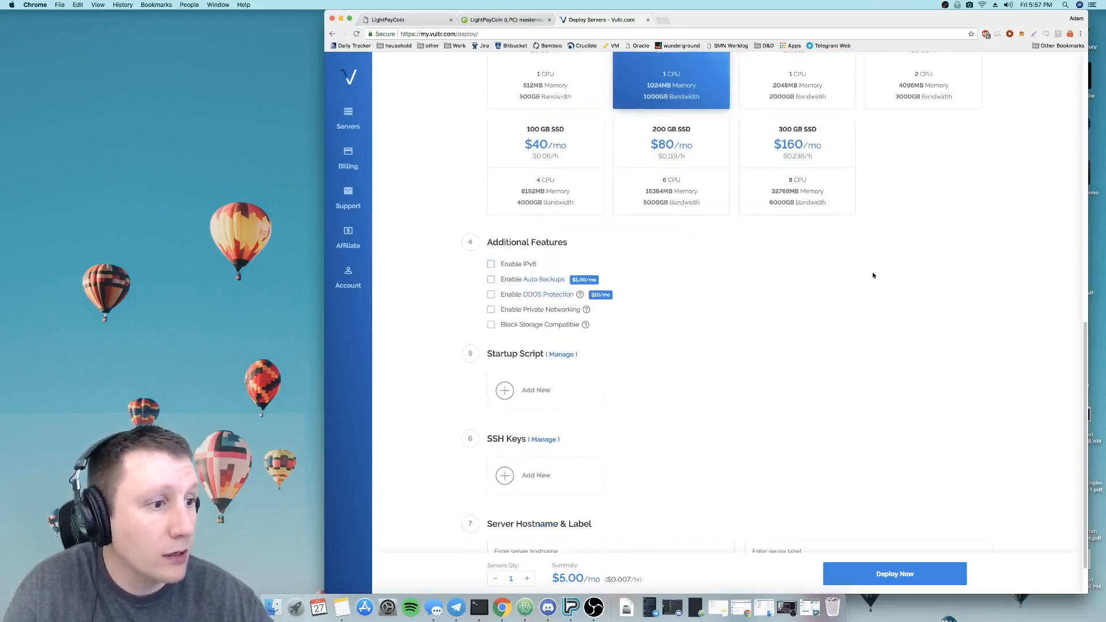
scroll(874, 275, down, 2)
click(859, 493)
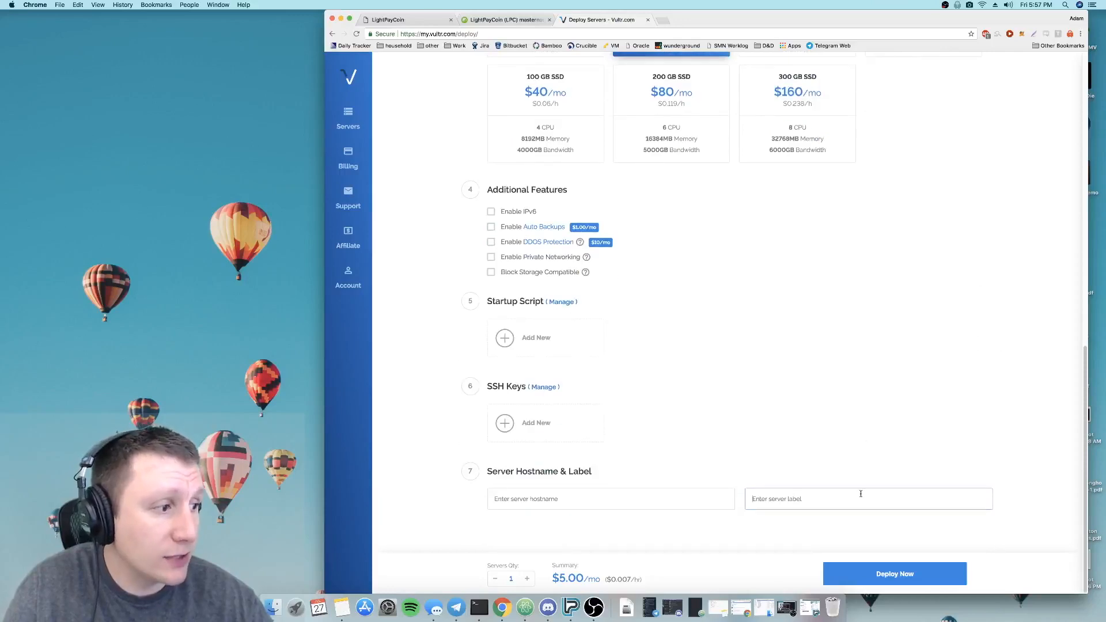
text(MN2)
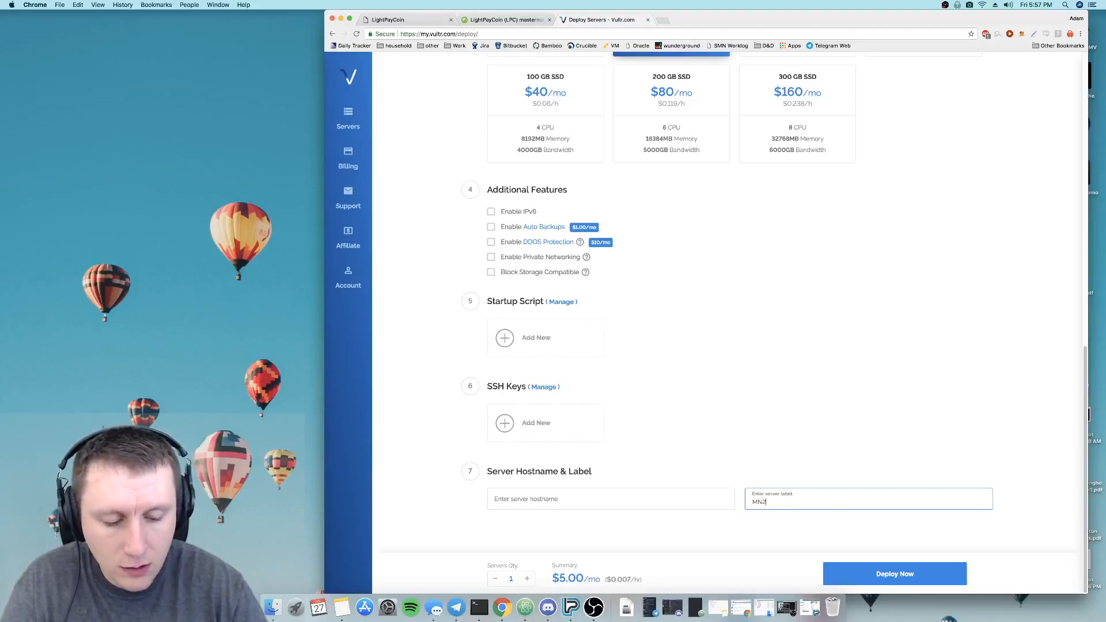
text(_LPC)
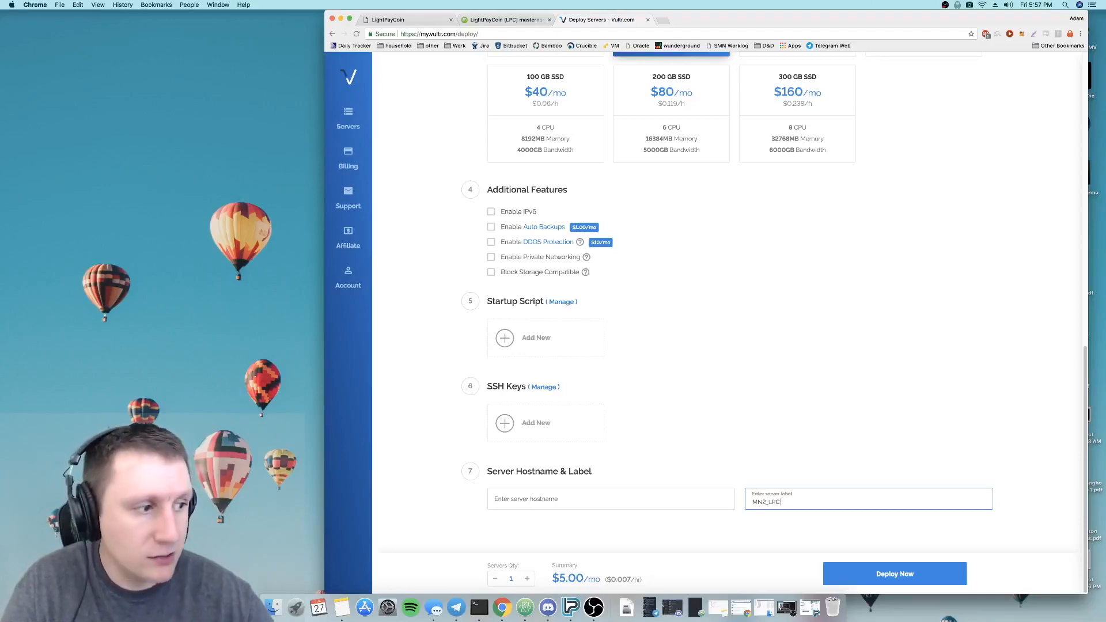
click(936, 584)
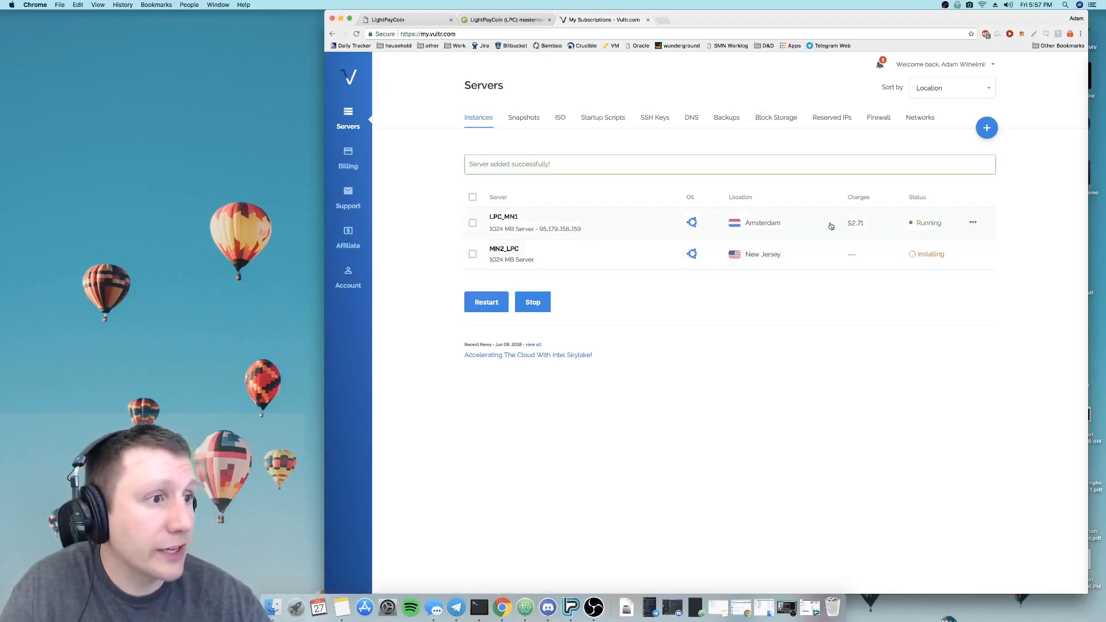
Step: View the server information of LPC_MN1, return to the server list and open the details of MN2_LPC
click(511, 219)
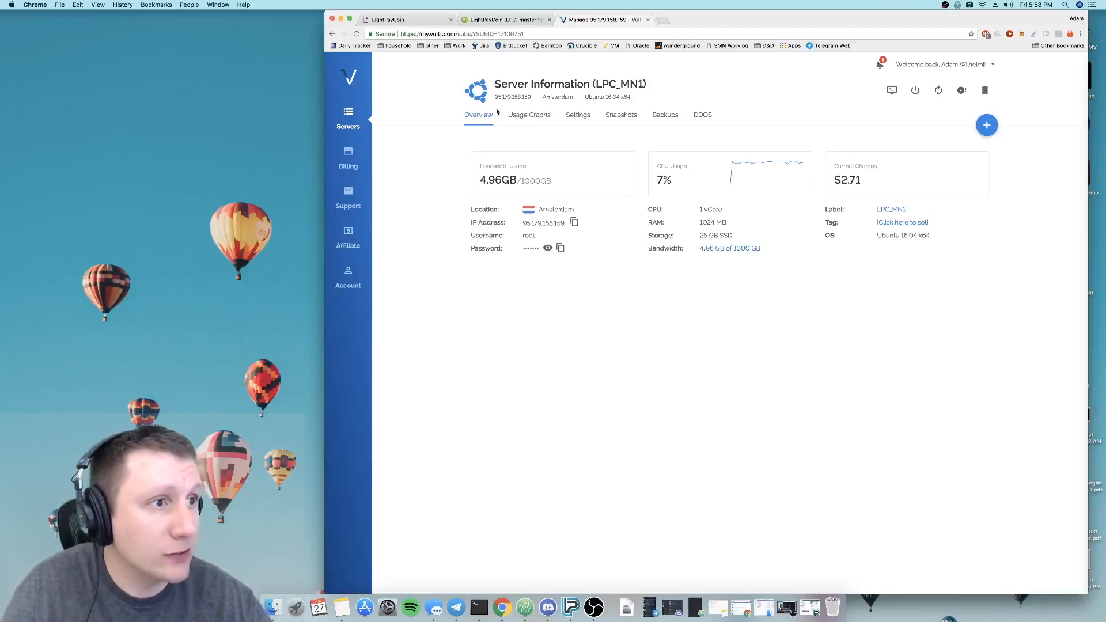
click(349, 121)
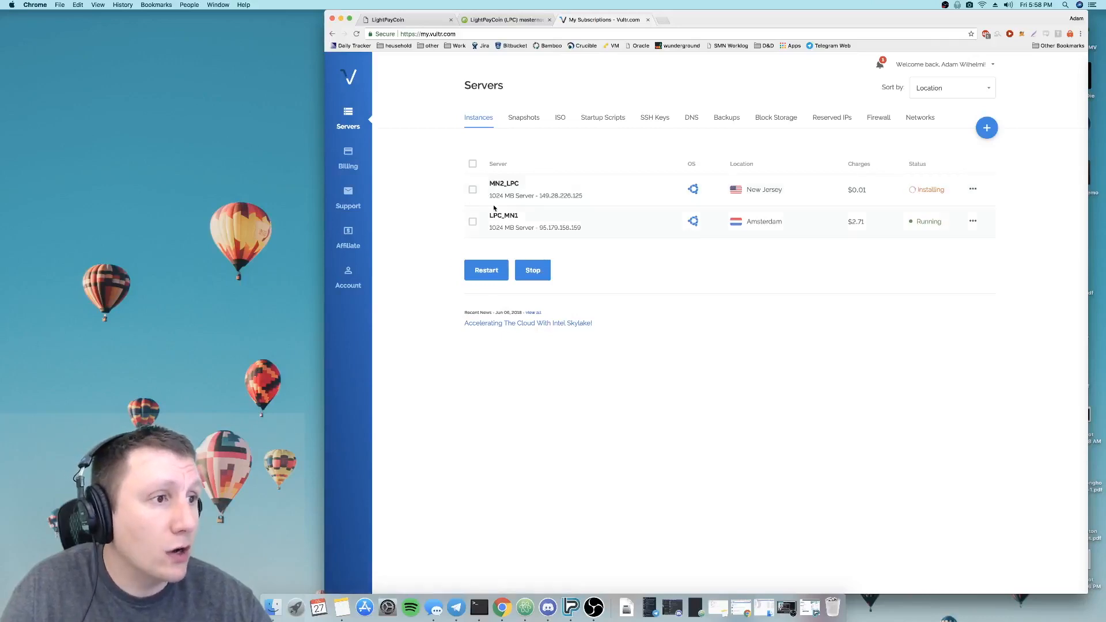
click(555, 192)
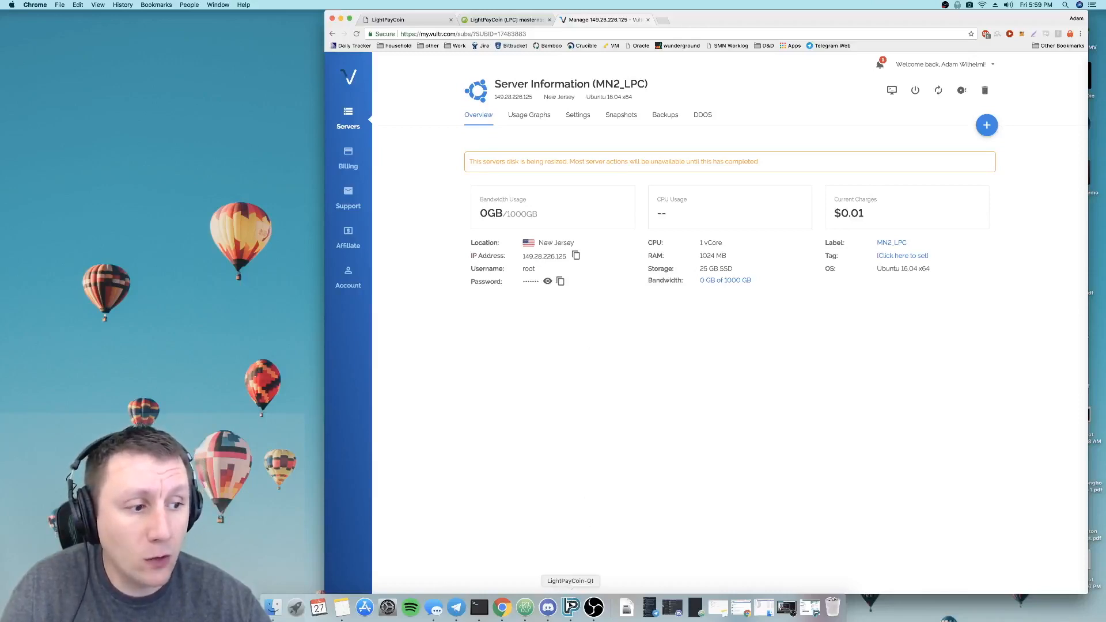
Step: Switch to the LightPayCoin Core wallet and show its list of own masternodes
click(570, 606)
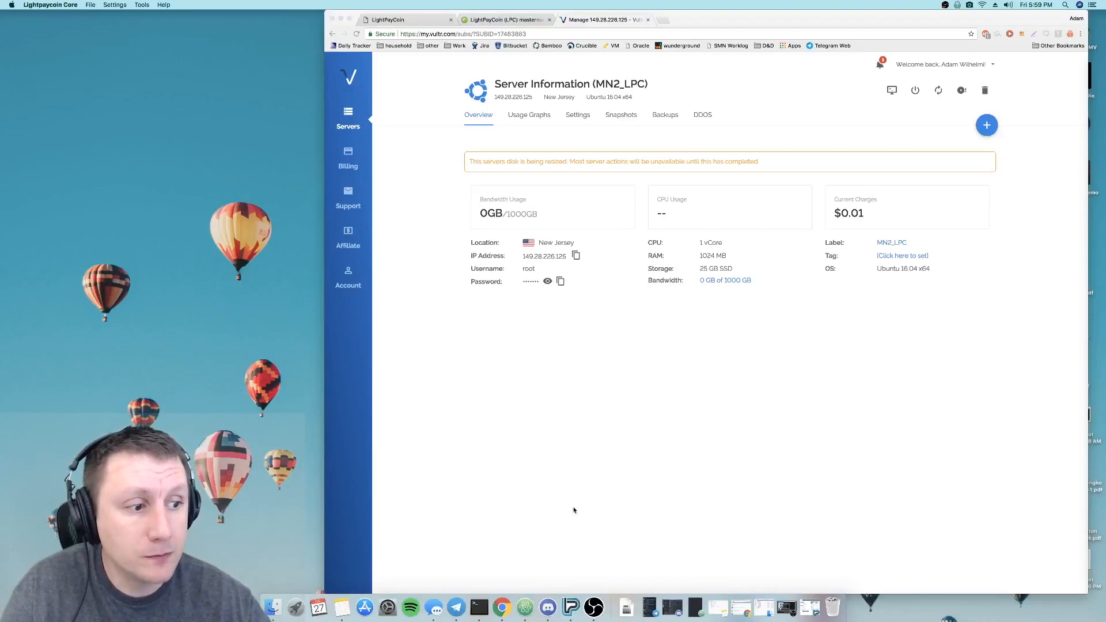
click(809, 606)
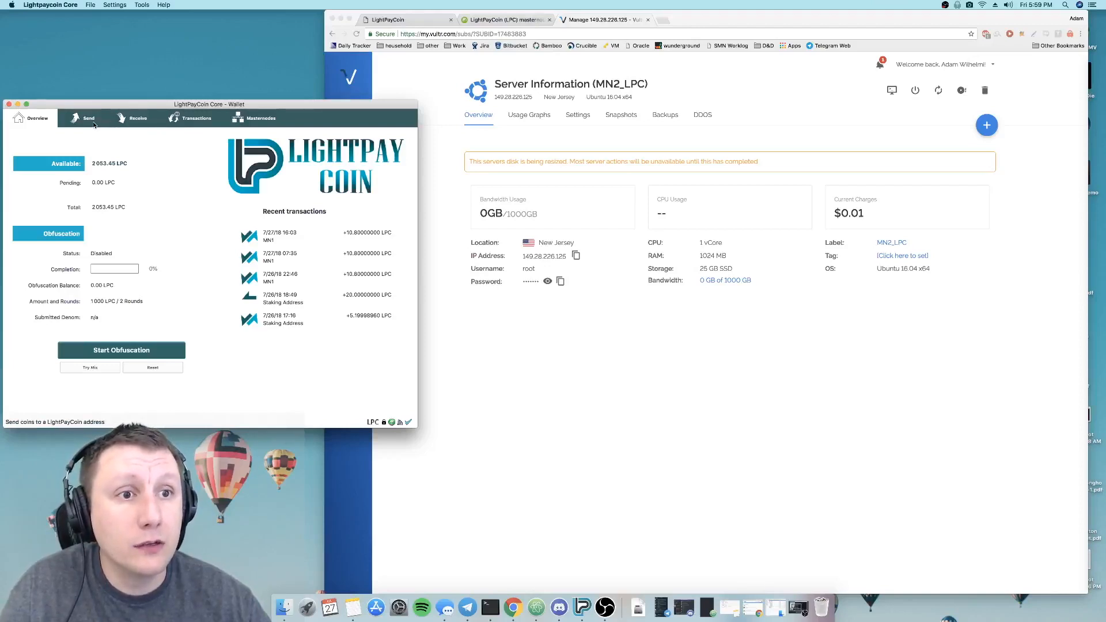
click(256, 120)
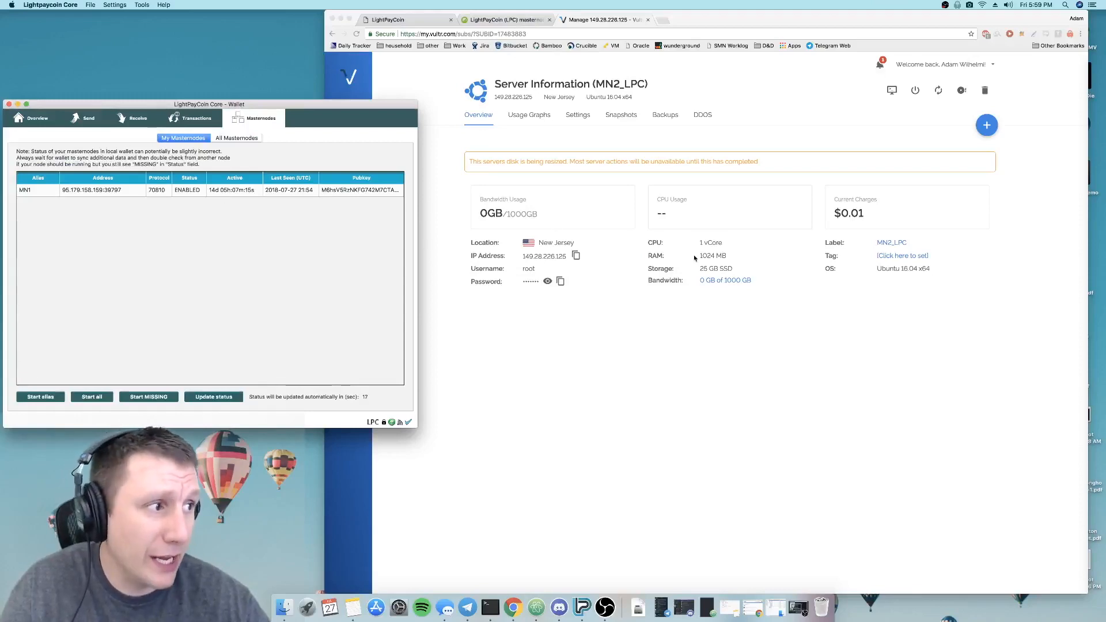
Step: Go back to Vultr, check the status of MN2_LPC in the server list and reopen its details
click(707, 342)
click(348, 121)
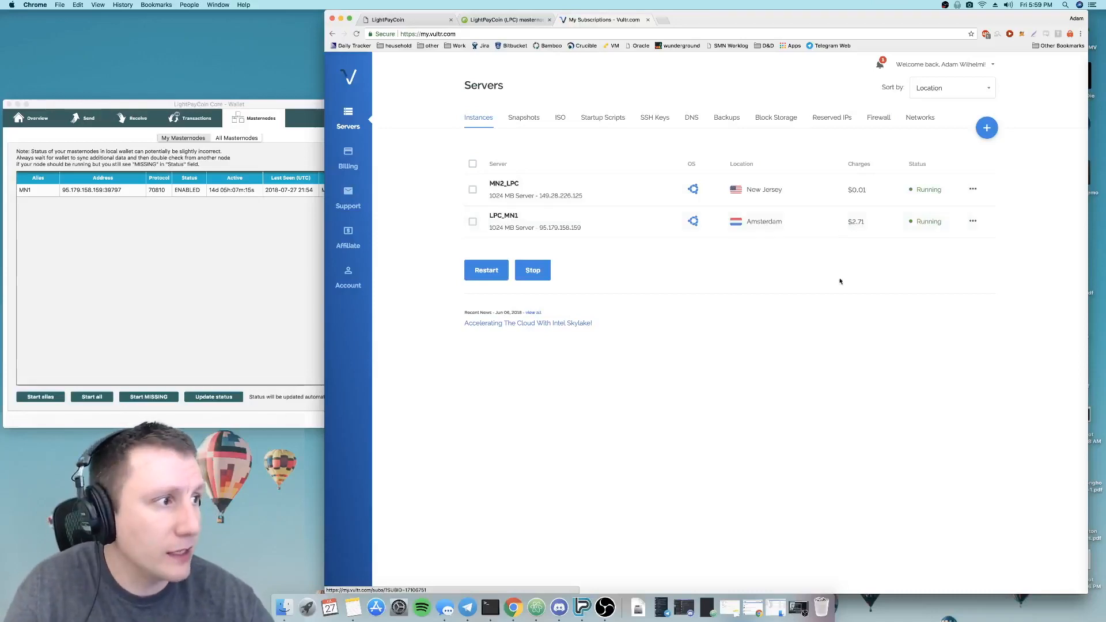
click(548, 185)
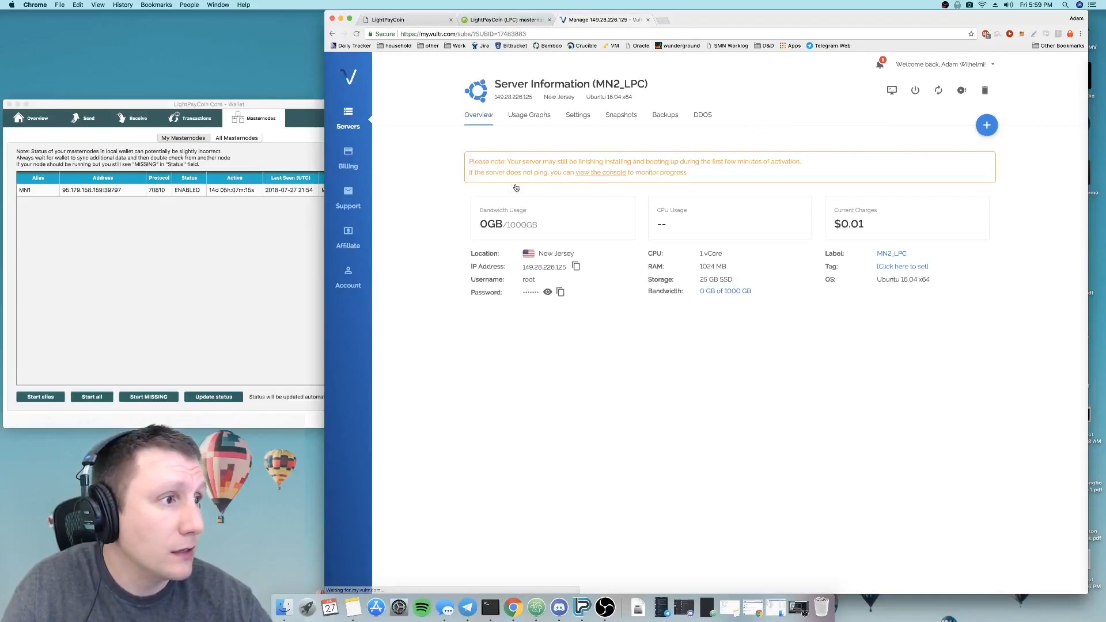
Step: In the LightPayCoin Core wallet, create a payment request labelled MN2 for 1000 LPC and close its details
click(309, 262)
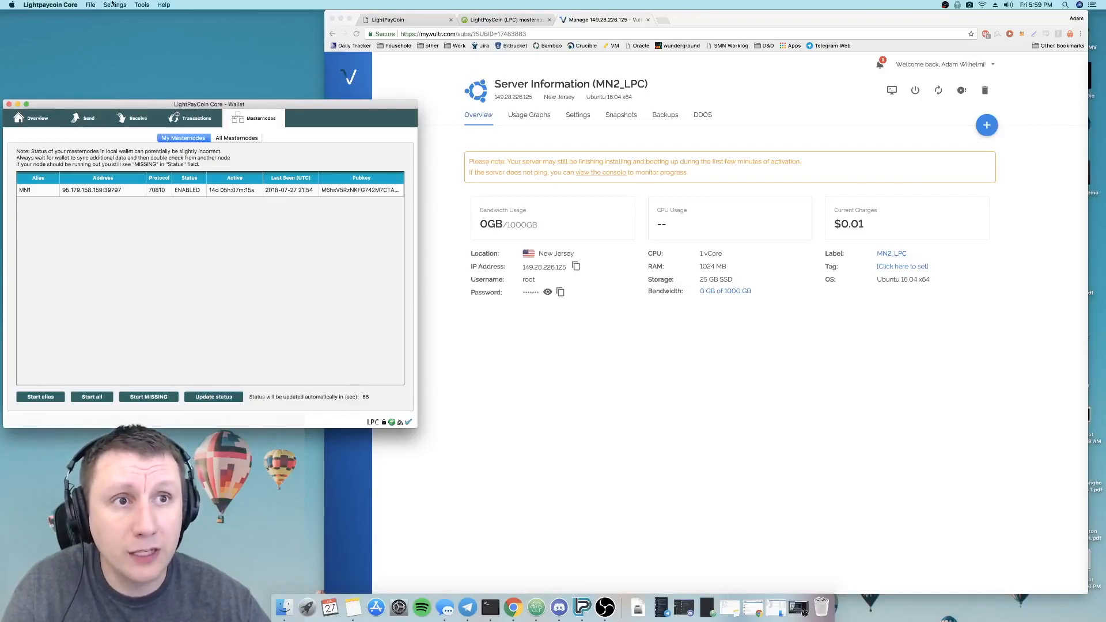
click(119, 122)
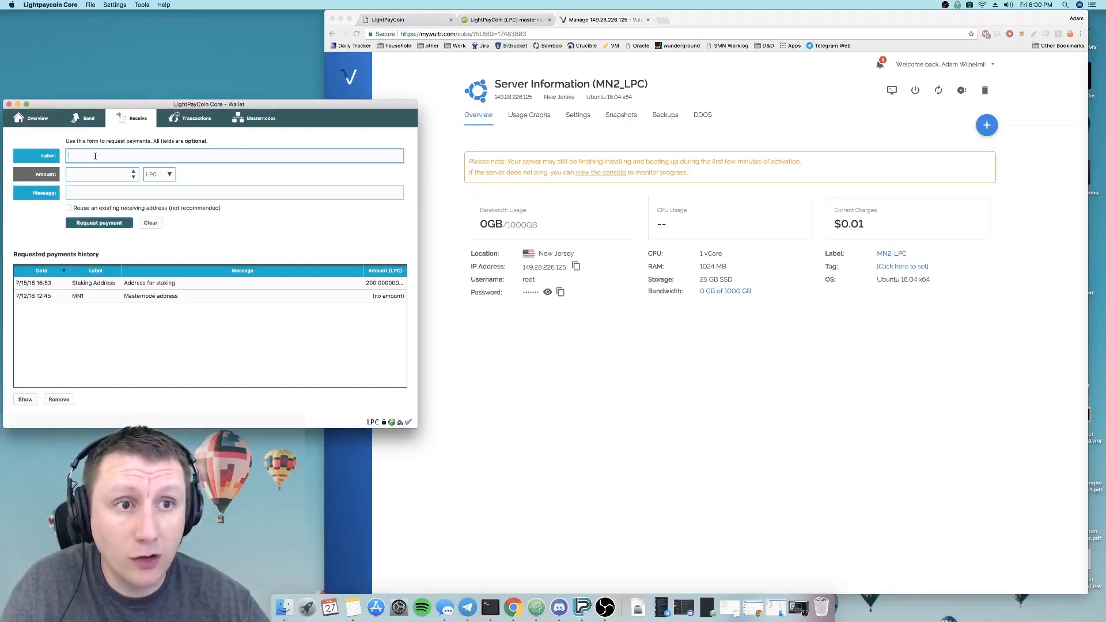
text(MN@)
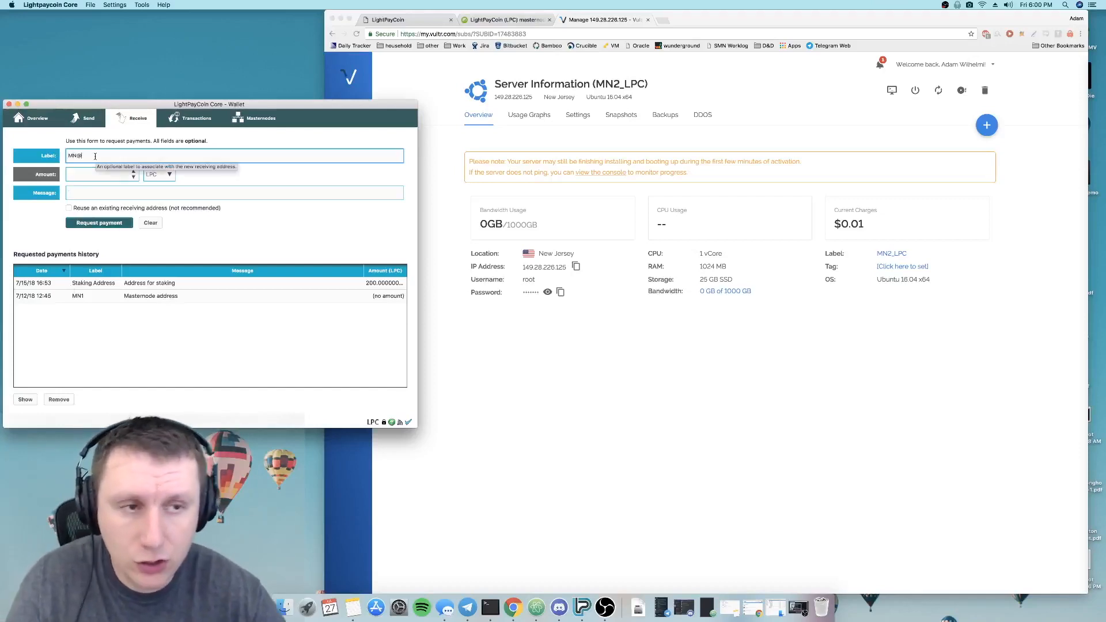
key(BackSpace)
text(2)
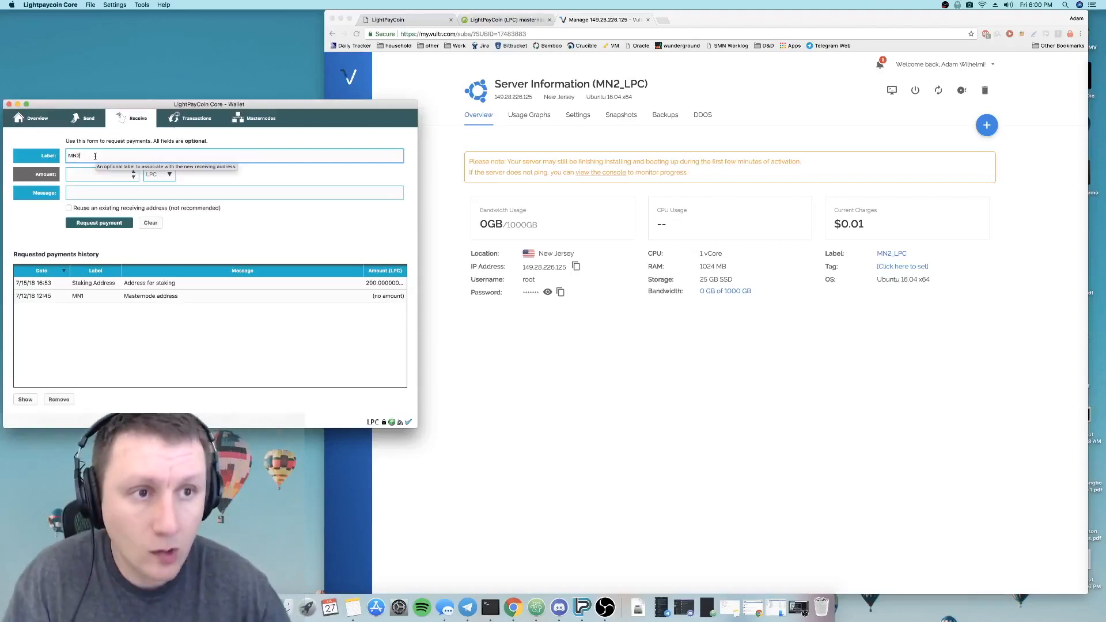
click(96, 174)
text(100)
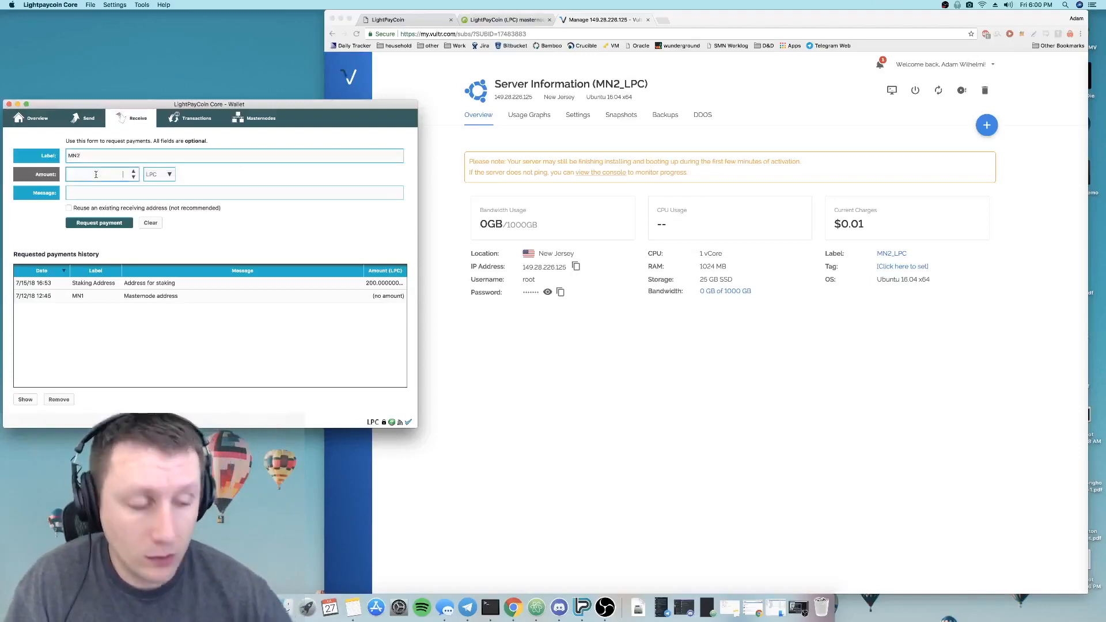
text(0)
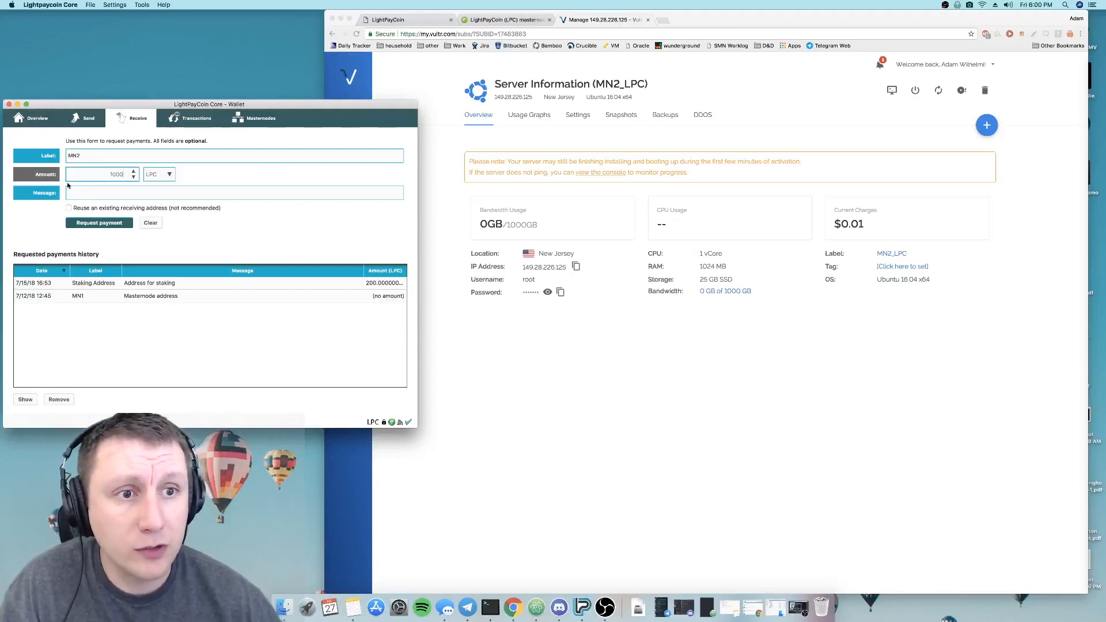
click(86, 222)
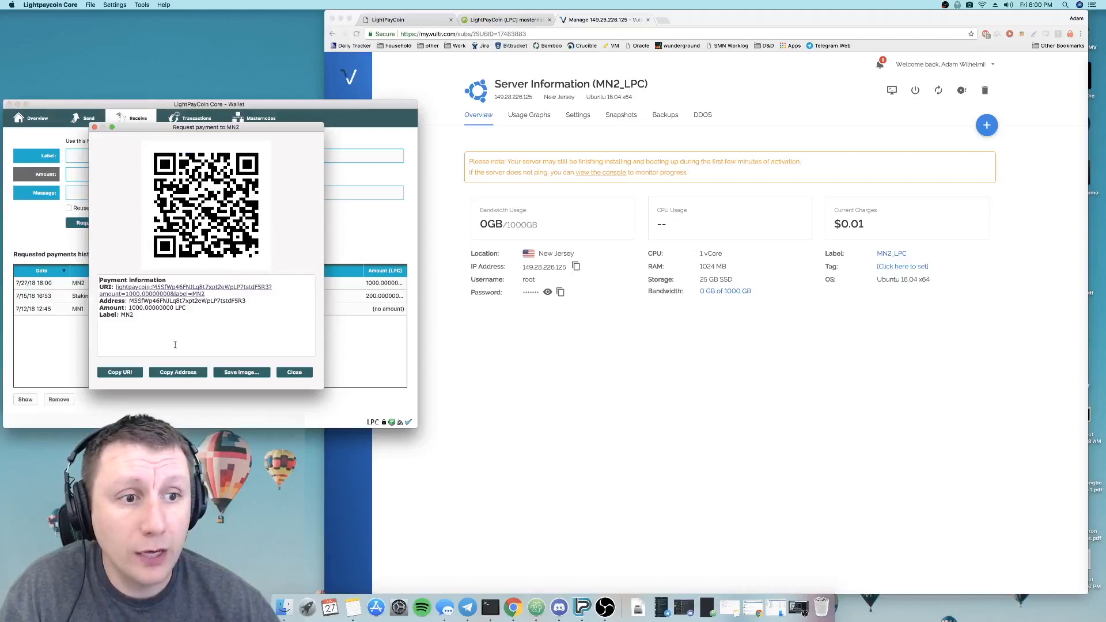
click(286, 375)
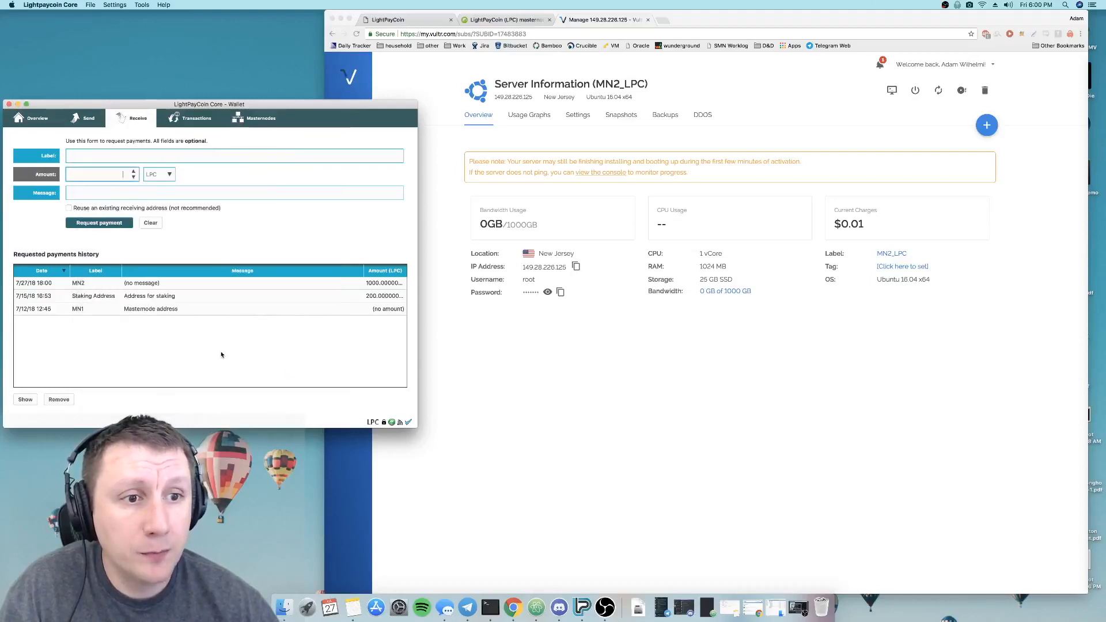
Step: Review the payment information of the MN2 request from the requested payments history and close it
click(85, 285)
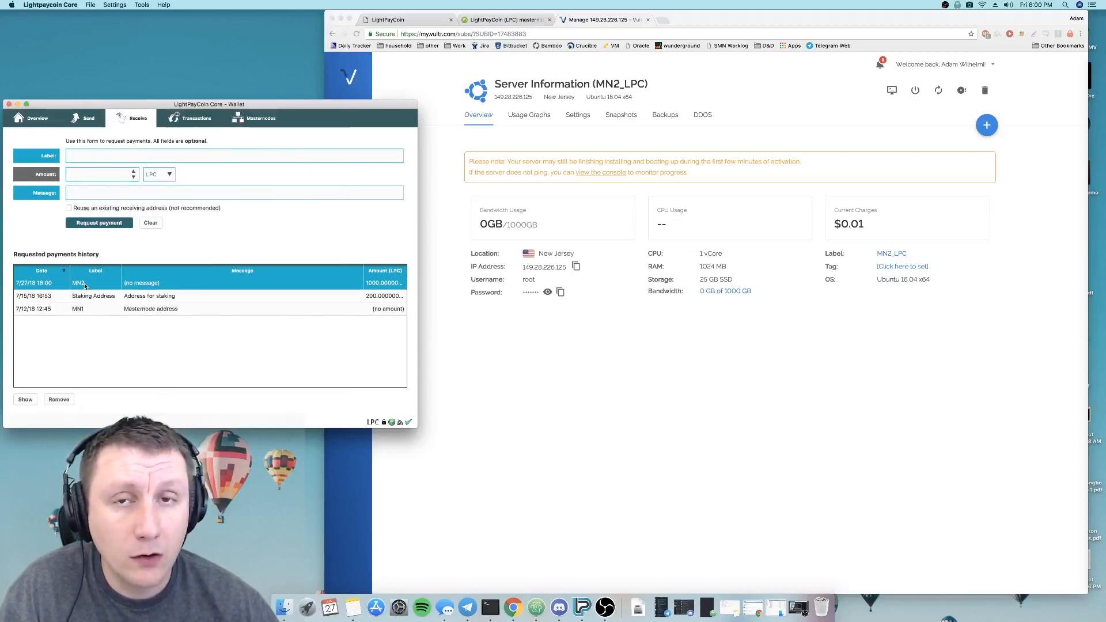
double_click(85, 284)
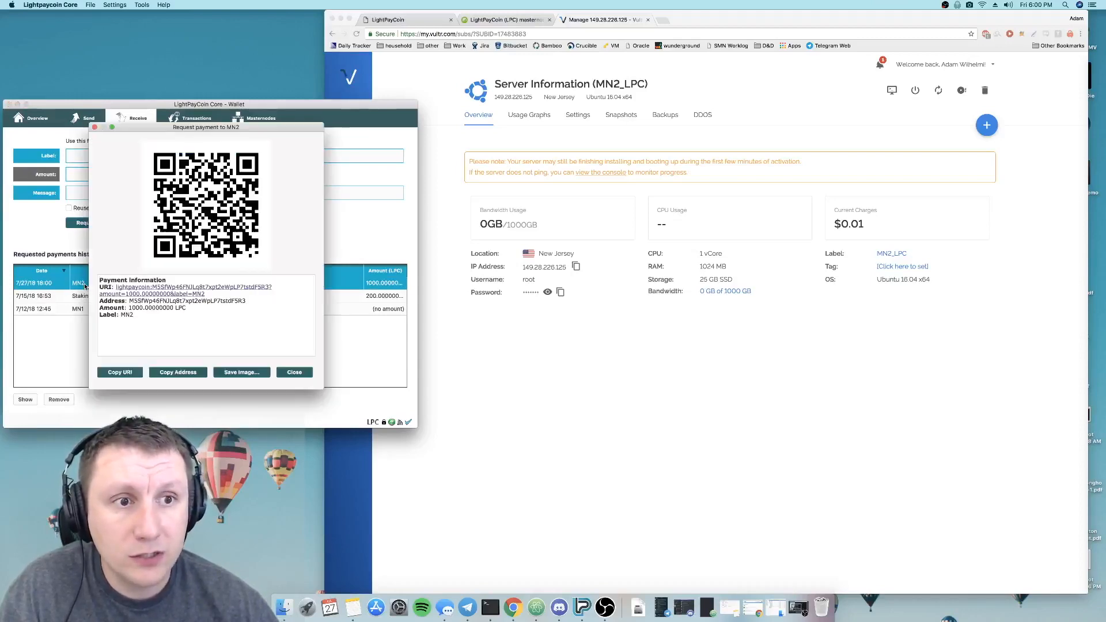
click(294, 372)
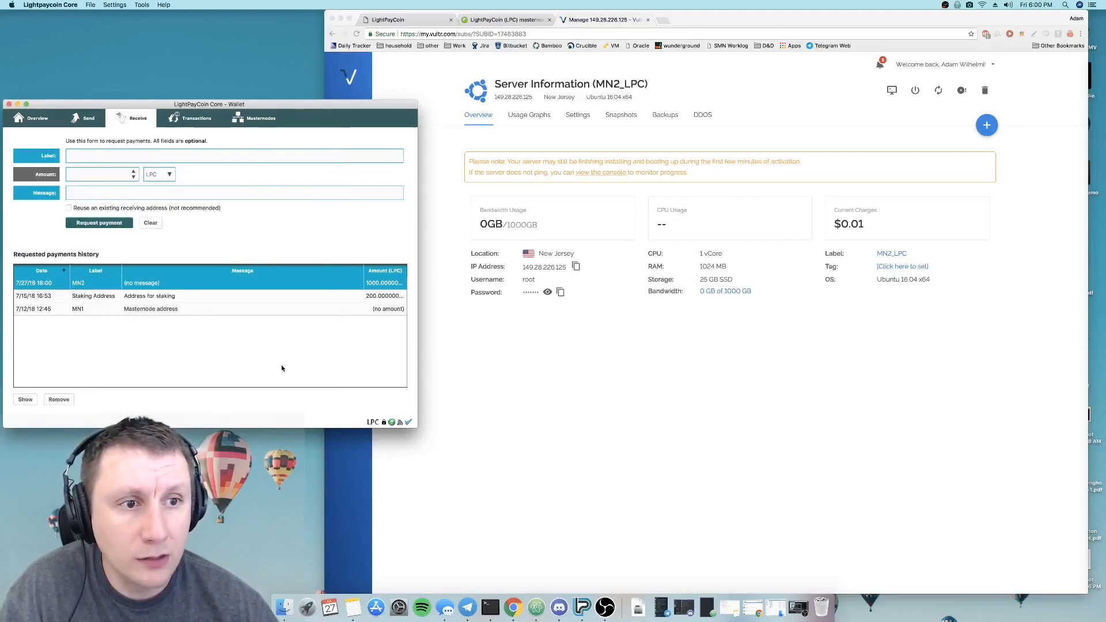
Step: Enable coin control features in the wallet's options and confirm the change
click(89, 5)
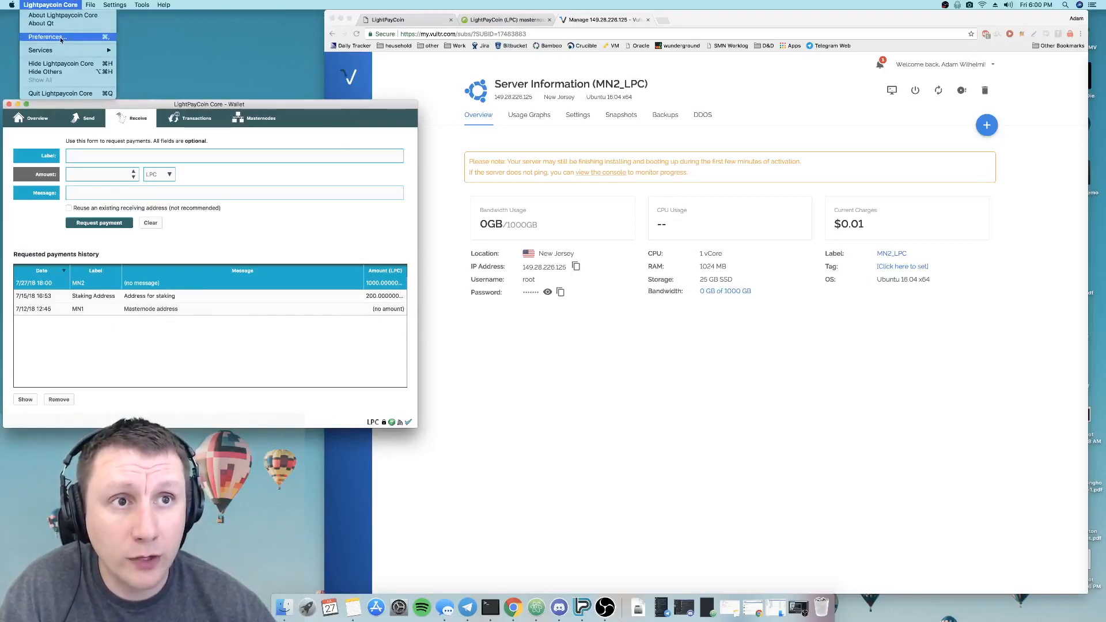
click(61, 37)
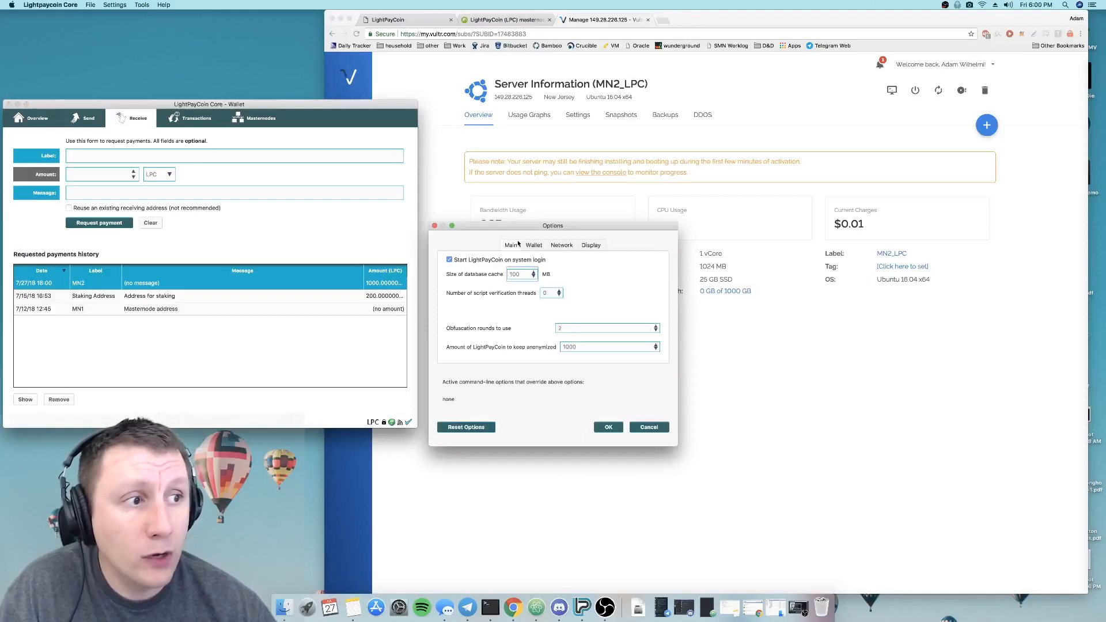
click(530, 246)
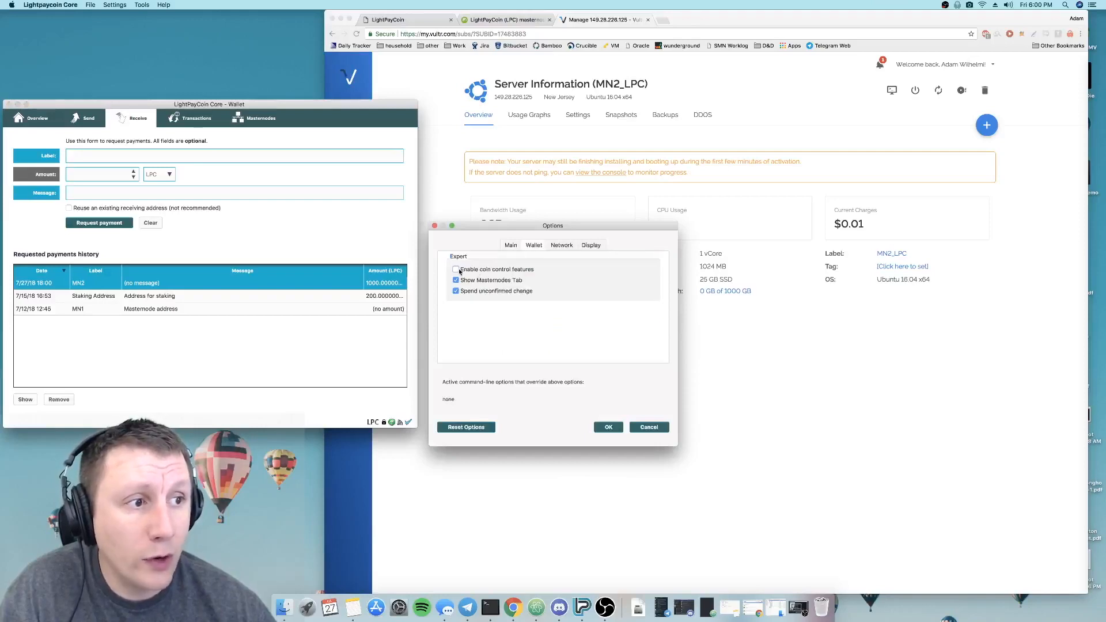
click(64, 4)
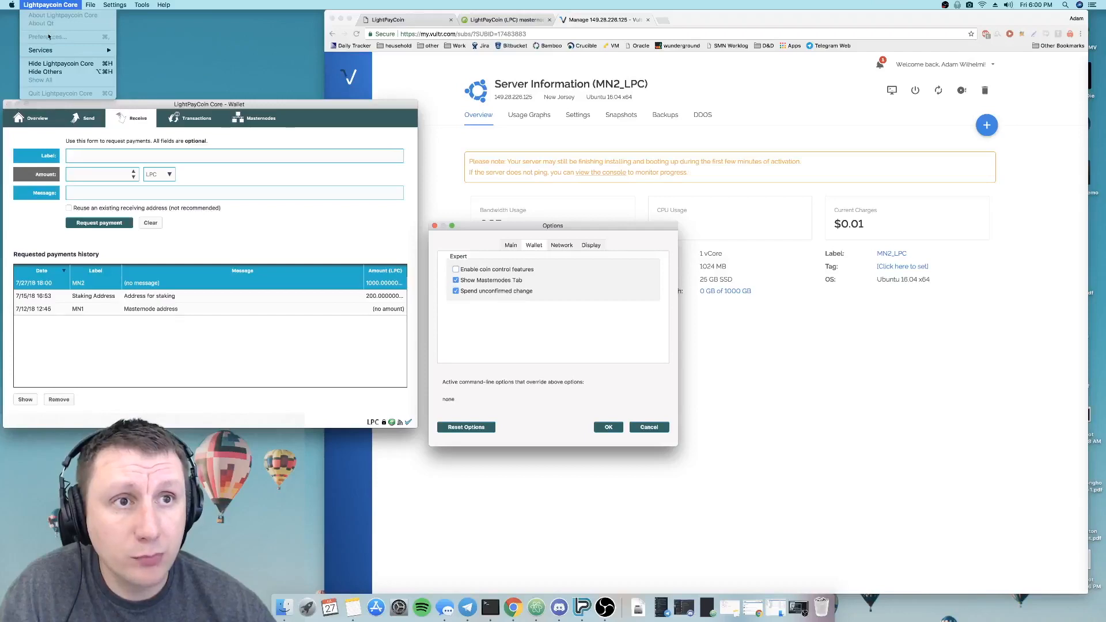
click(520, 314)
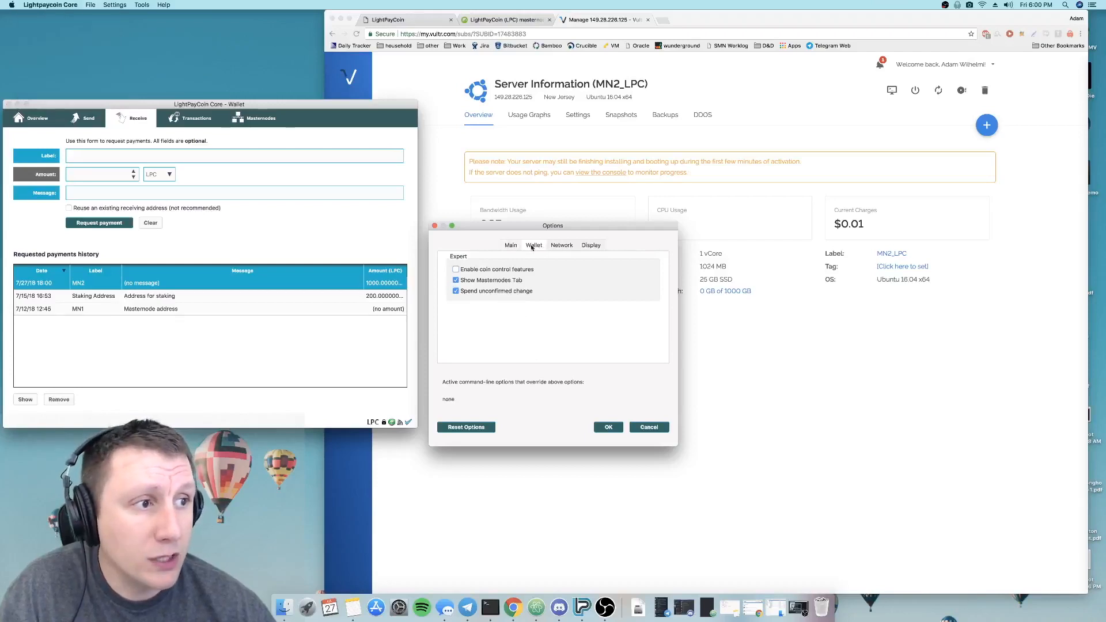
click(494, 270)
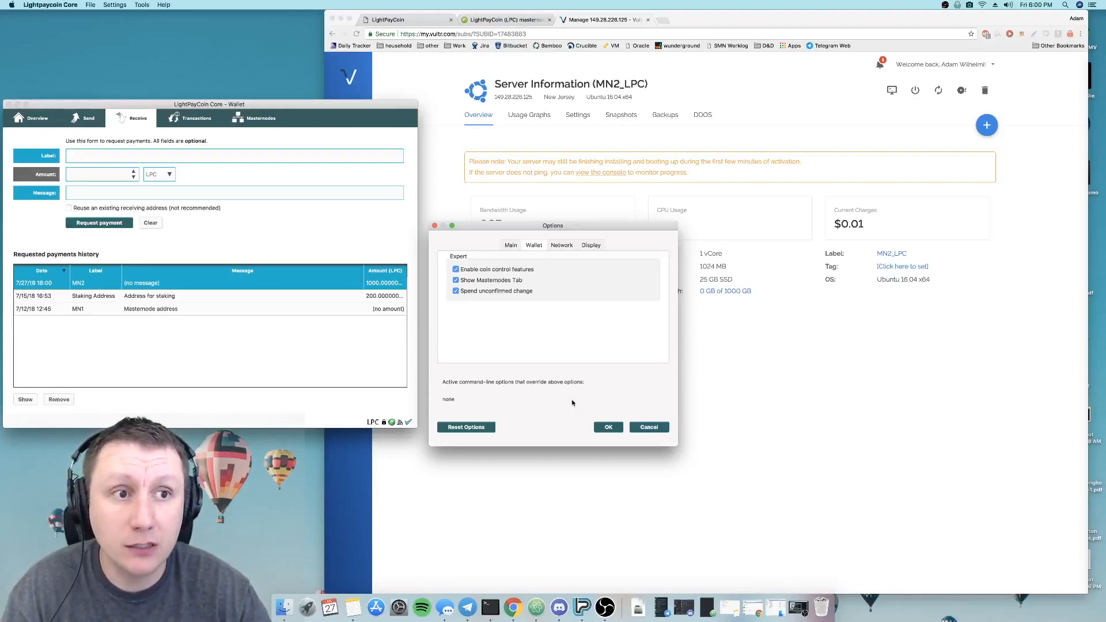
click(606, 427)
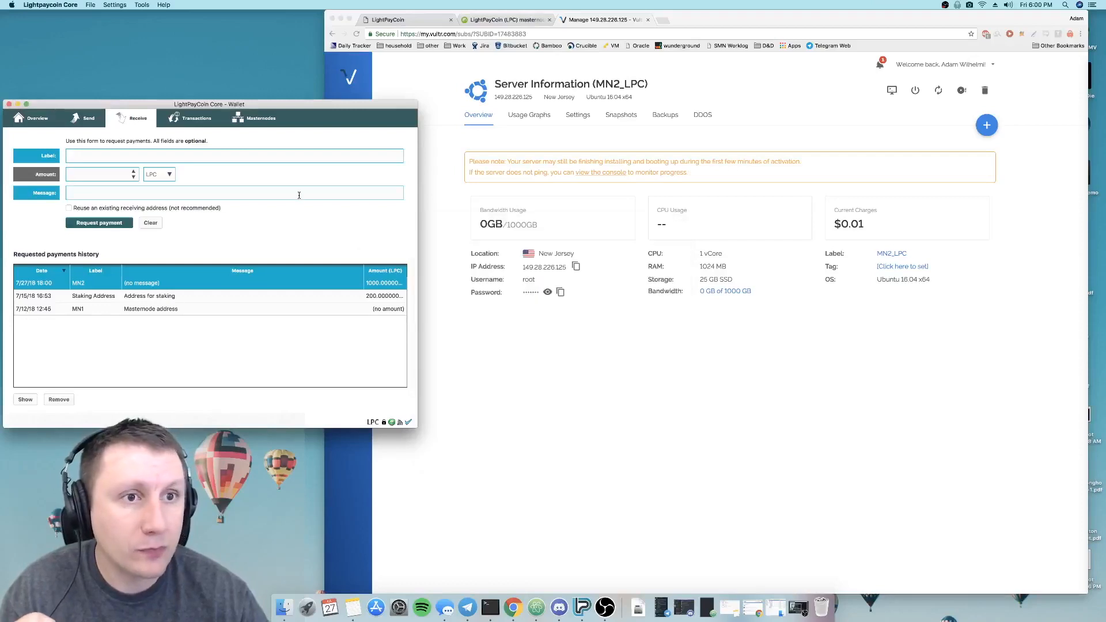
Step: Open the coin selection for a new outgoing payment and select all unlocked coins as inputs
click(89, 120)
click(26, 159)
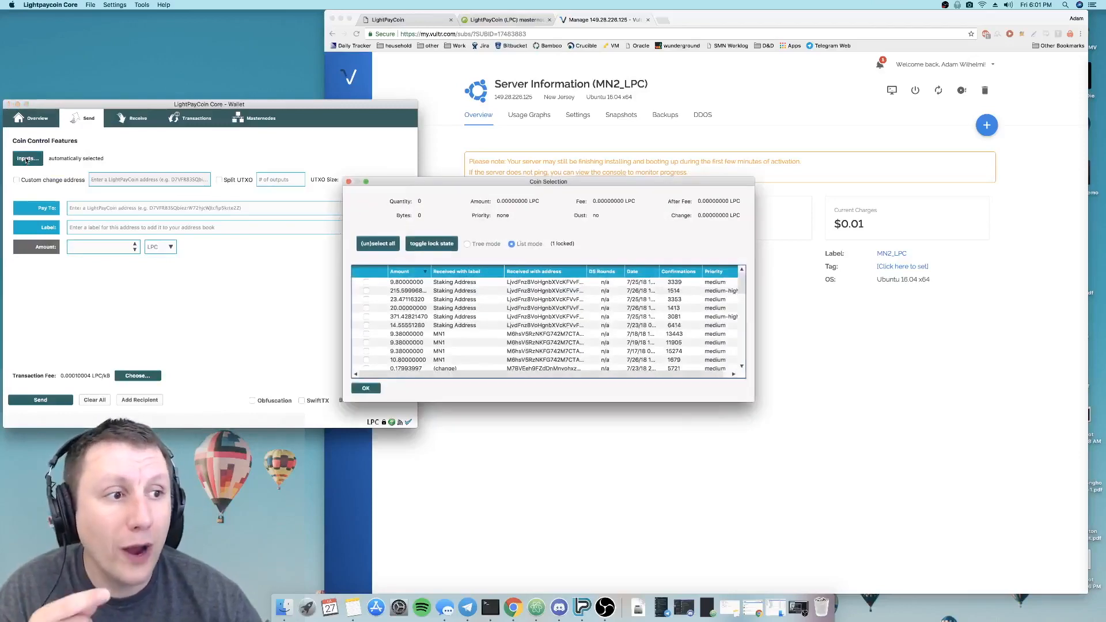
scroll(492, 313, down, 10)
click(377, 243)
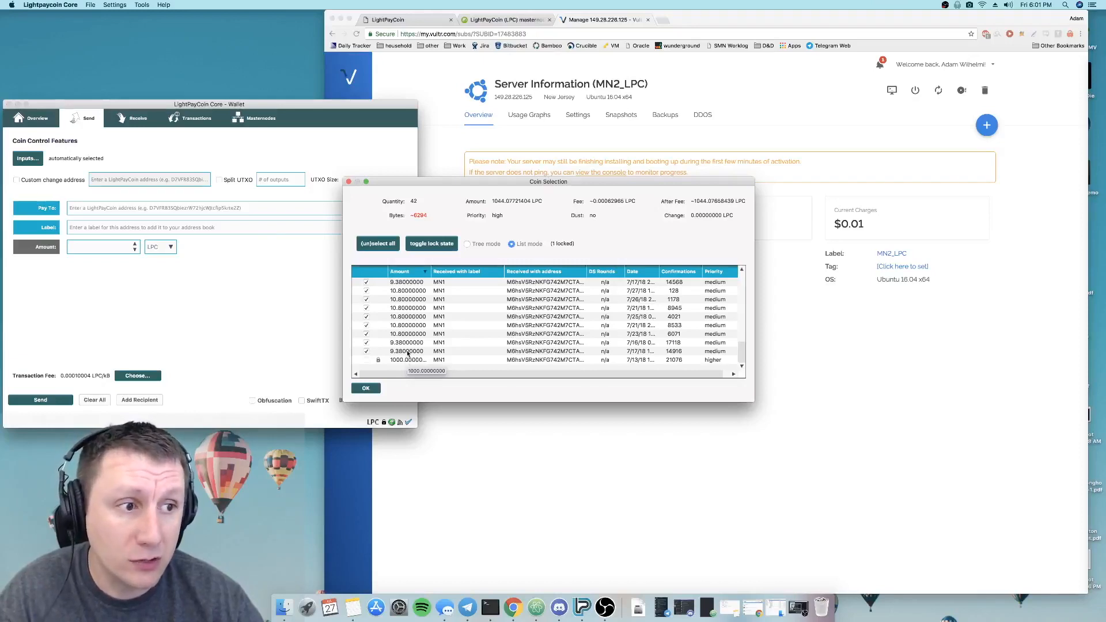
Step: Review the full list of selected coins and accept the selection as the payment's inputs
scroll(386, 362, up, 5)
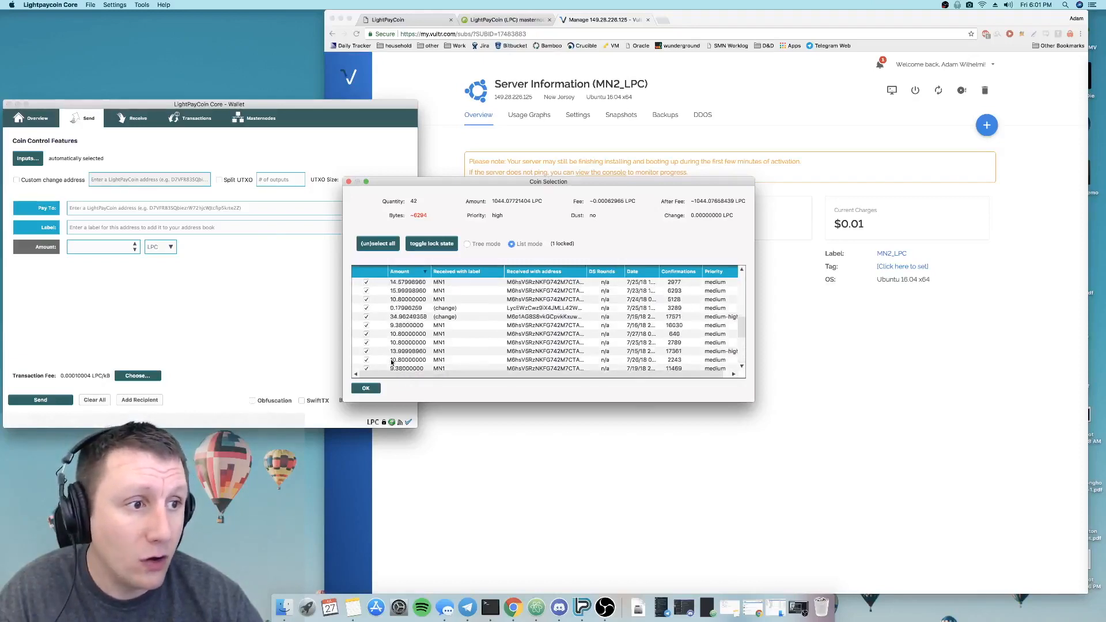
scroll(391, 362, up, 3)
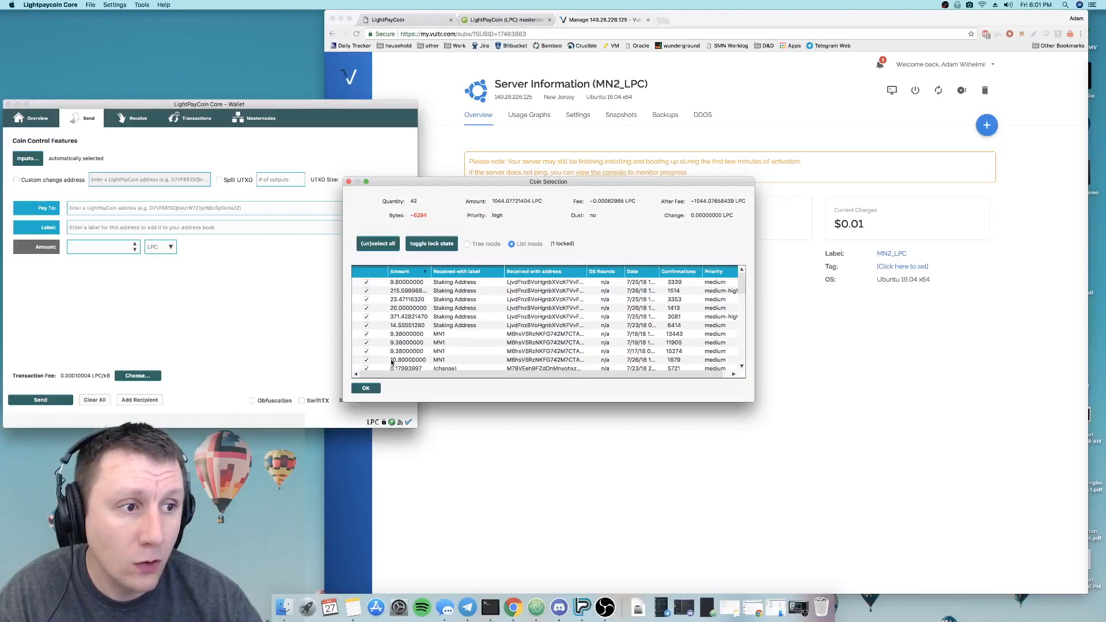
scroll(391, 284, down, 5)
scroll(391, 284, down, 3)
scroll(391, 285, up, 3)
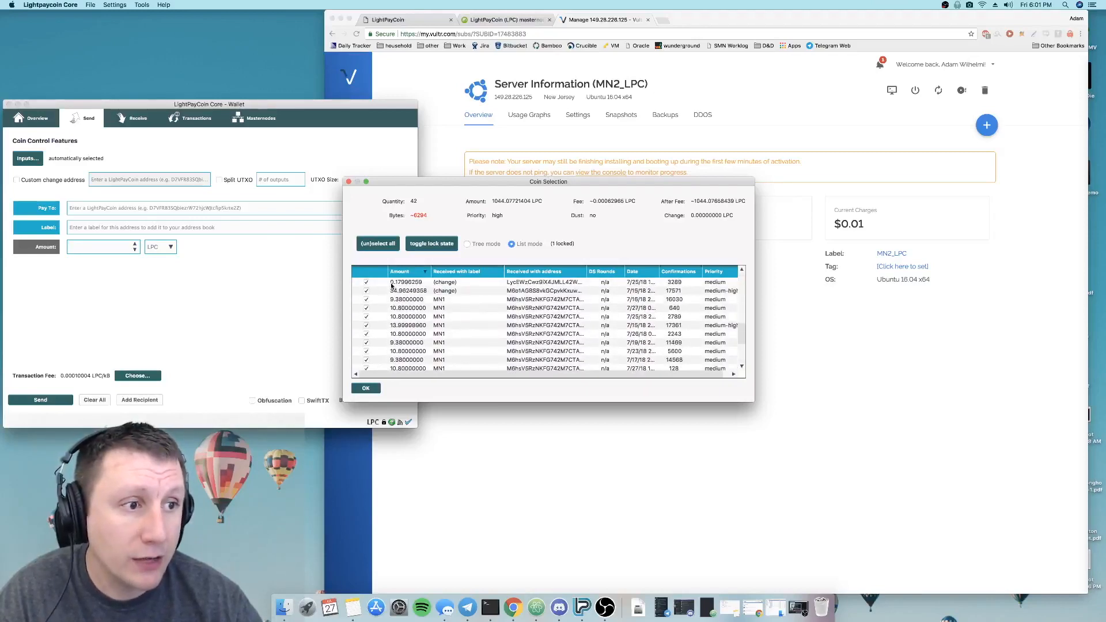
scroll(407, 352, up, 1)
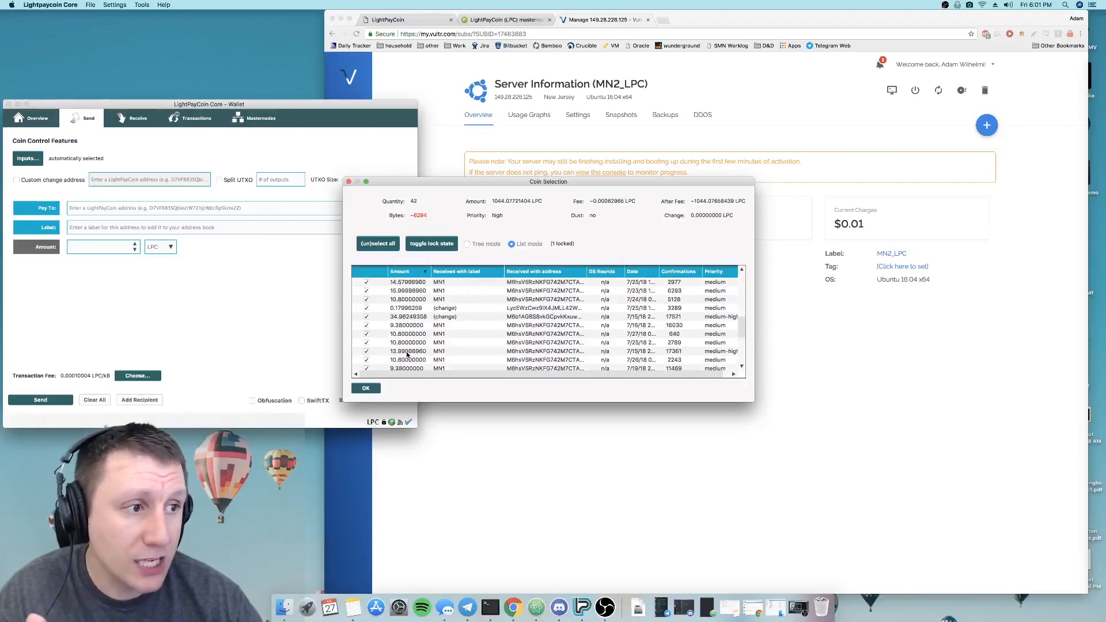
scroll(407, 353, down, 4)
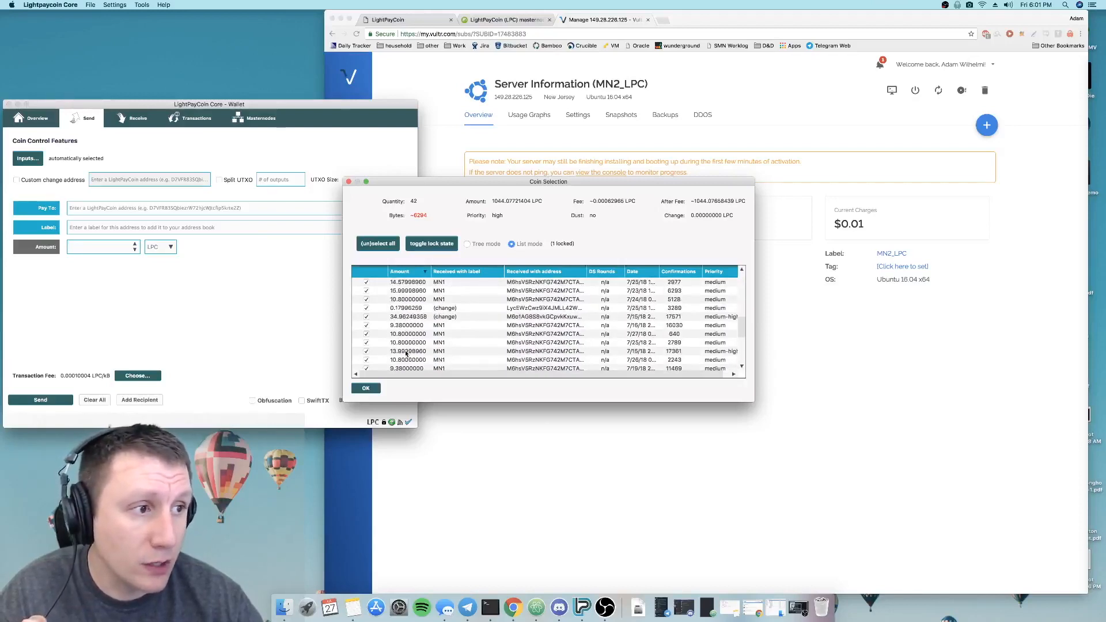
scroll(406, 353, up, 10)
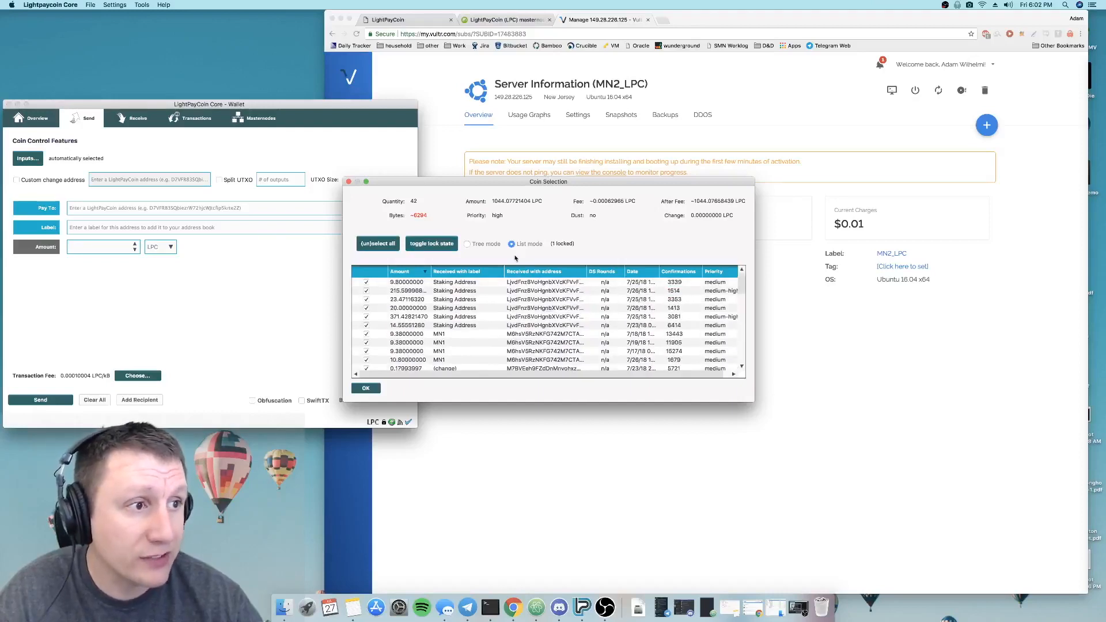
click(365, 388)
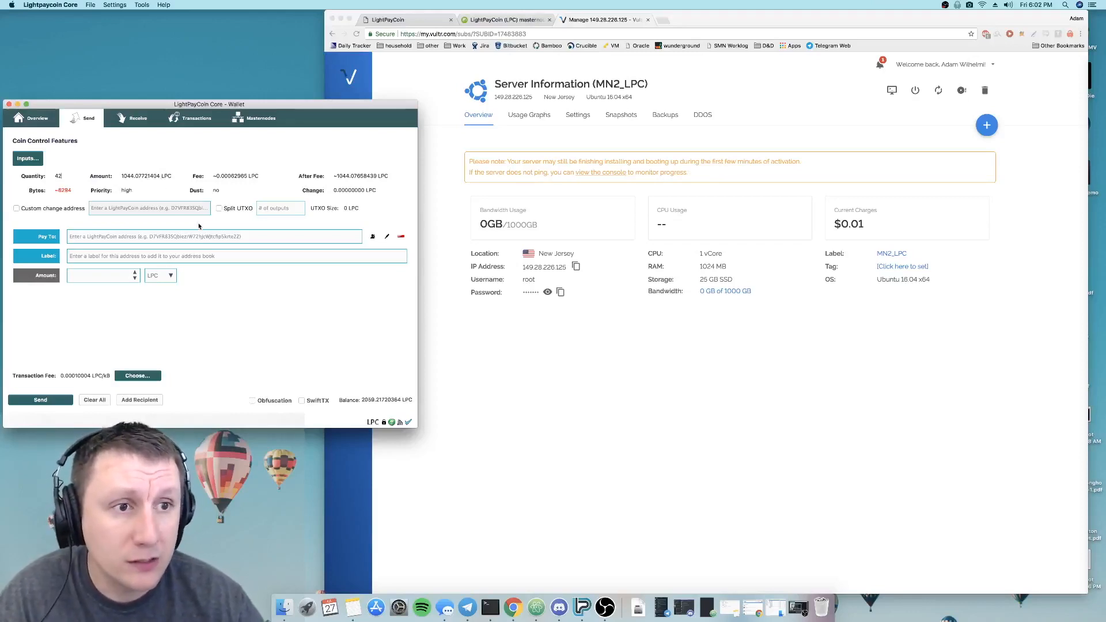
Step: Copy the receiving address of the MN2 payment request from the requested payments history and close its details
click(137, 119)
double_click(61, 284)
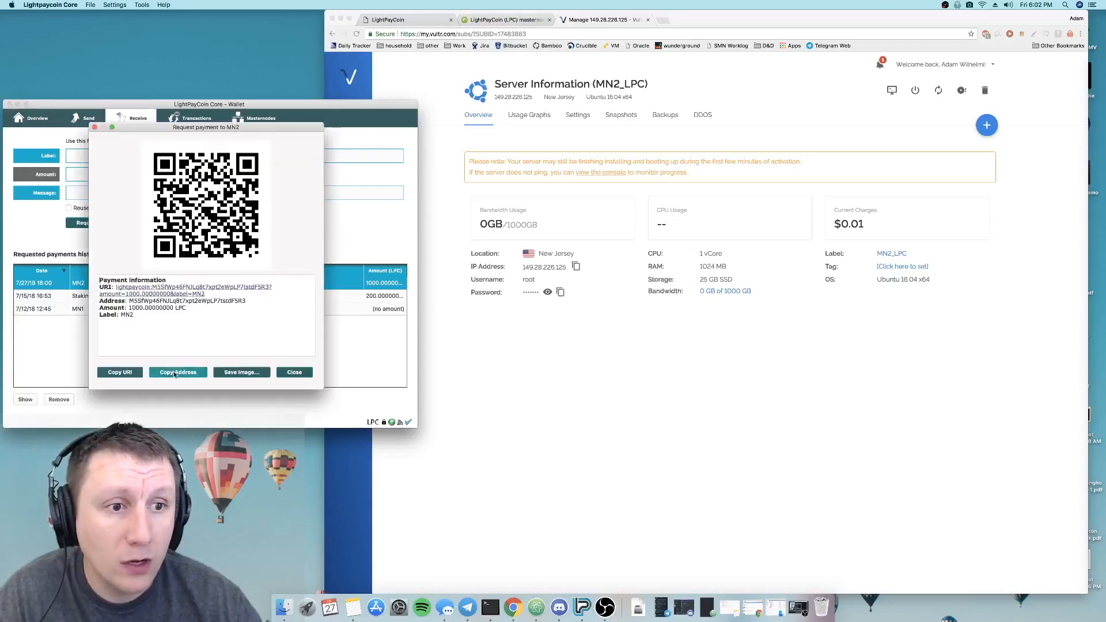
click(174, 373)
click(285, 373)
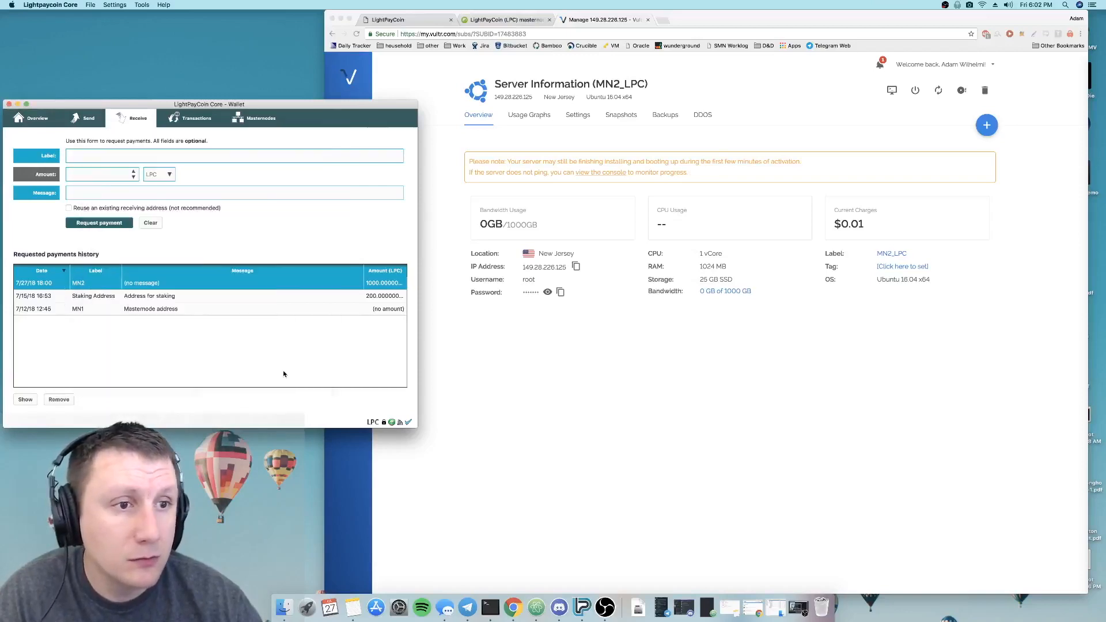
Step: Send 1000 LPC to the copied MN2 address using the selected inputs and confirm the transaction
click(85, 118)
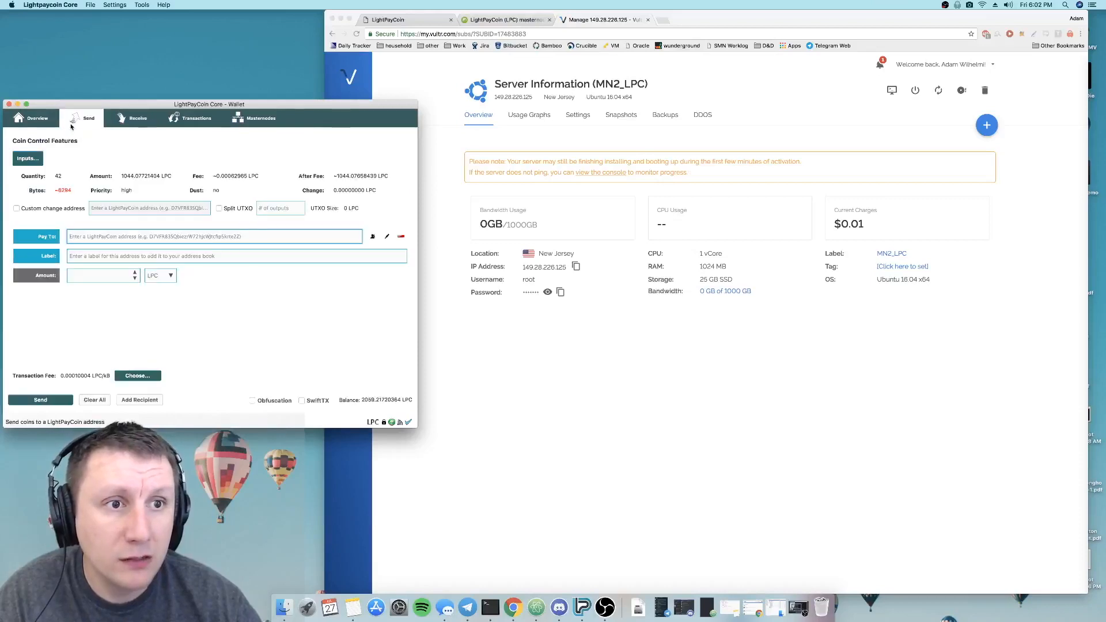
right_click(123, 240)
click(138, 282)
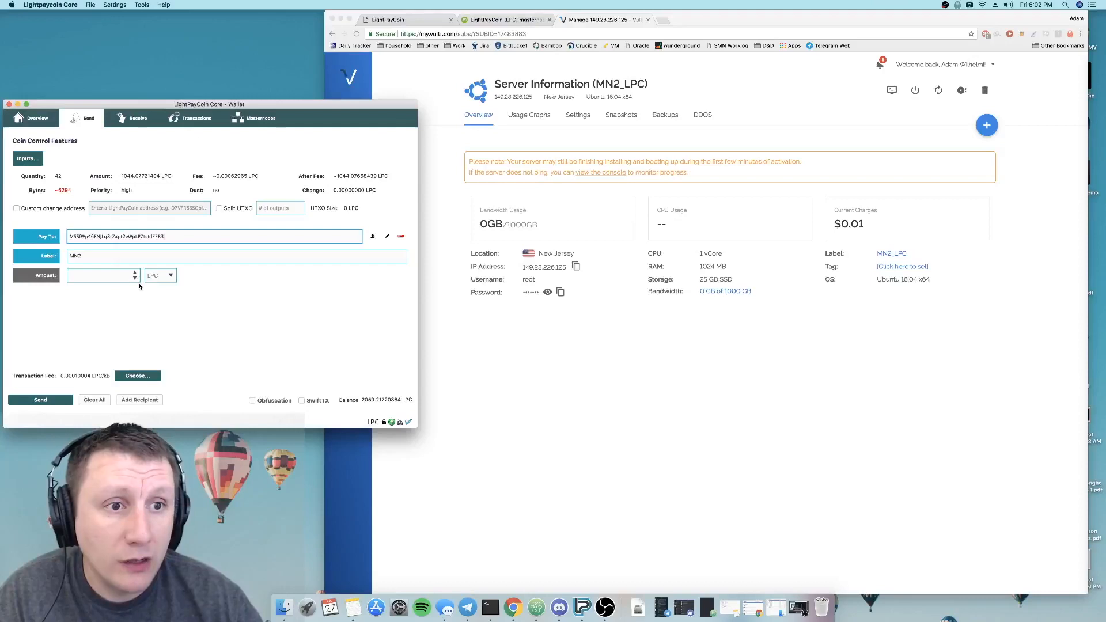
click(75, 276)
text(1000)
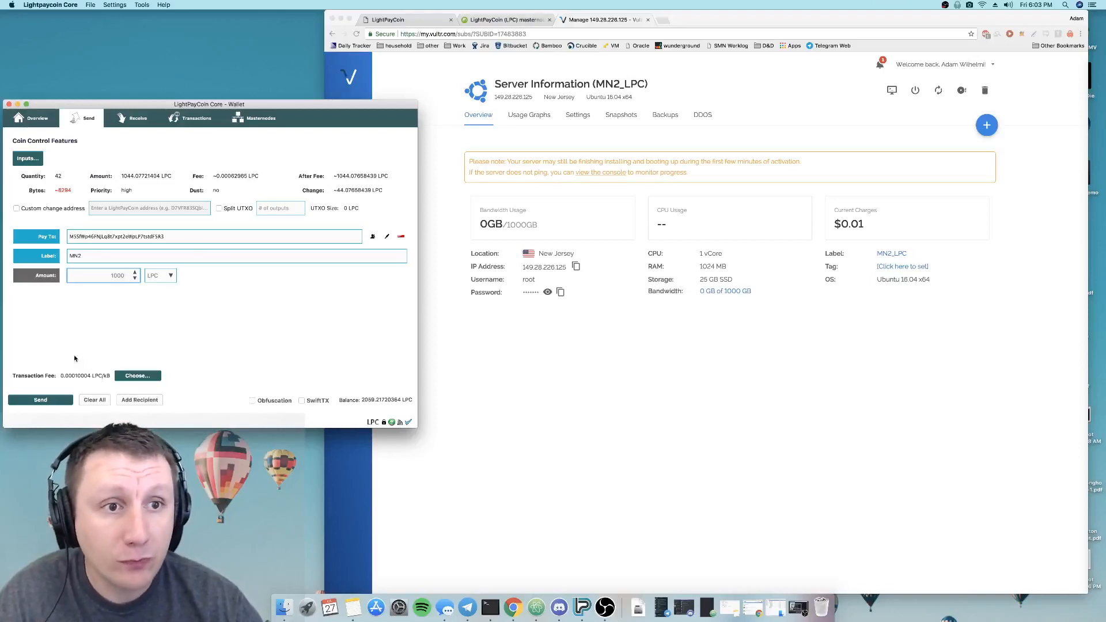
click(50, 402)
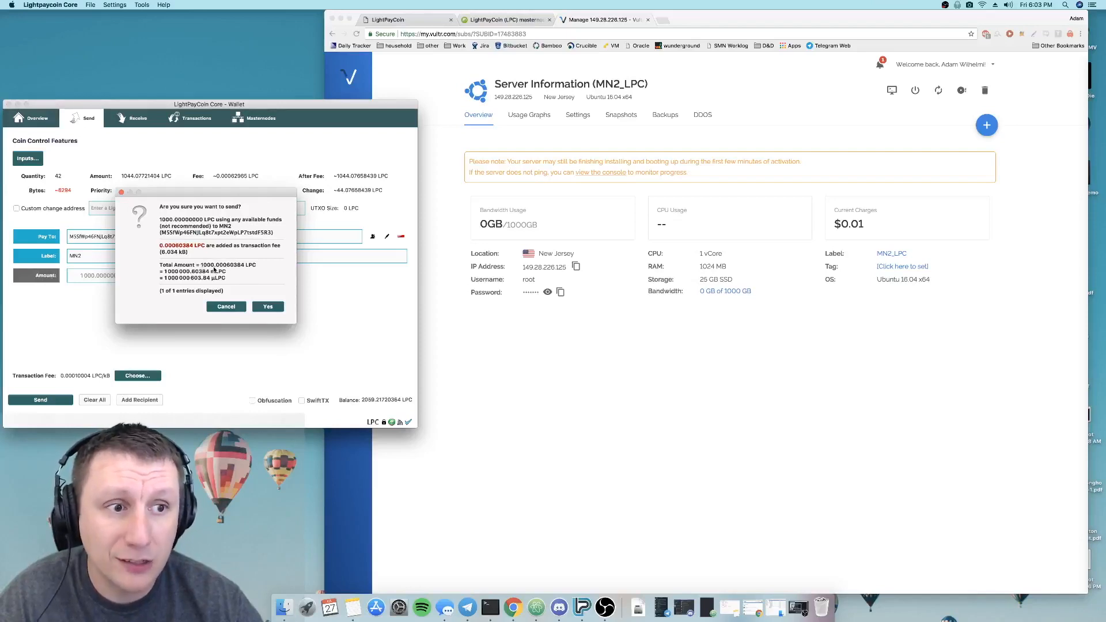
click(267, 307)
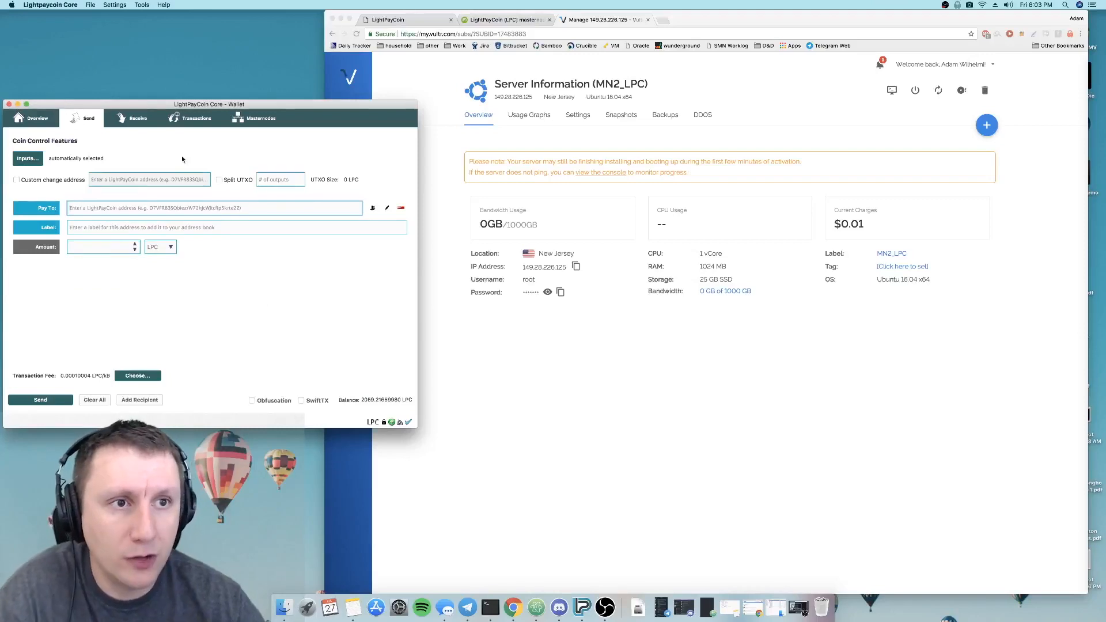
Step: Check the new payment's status in the transaction list and in the overview's recent transactions
click(185, 118)
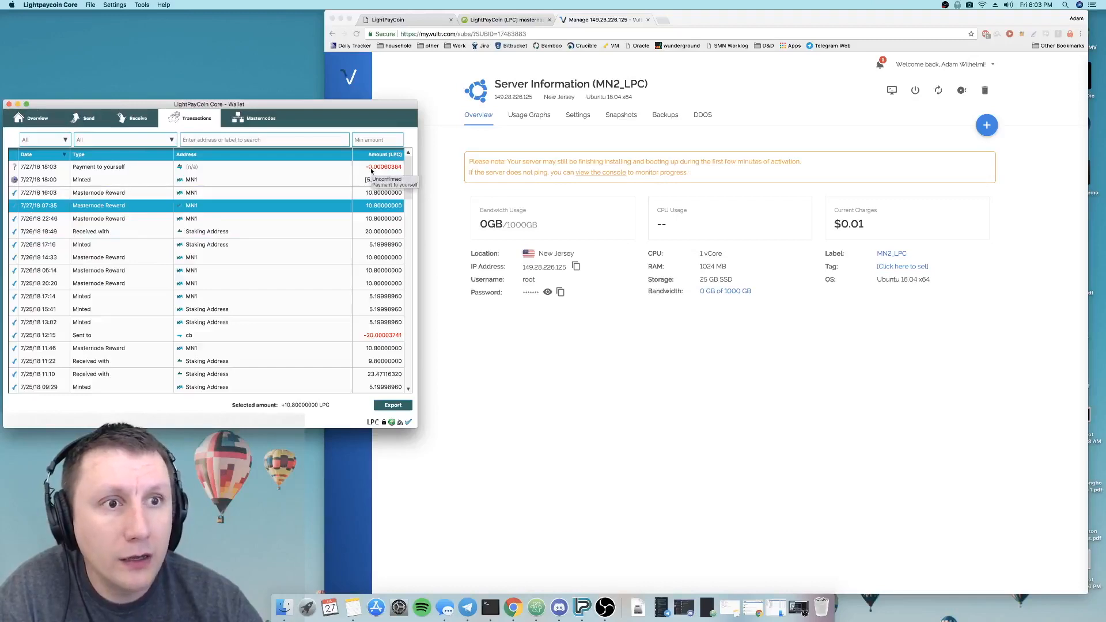
mouse_move(193, 182)
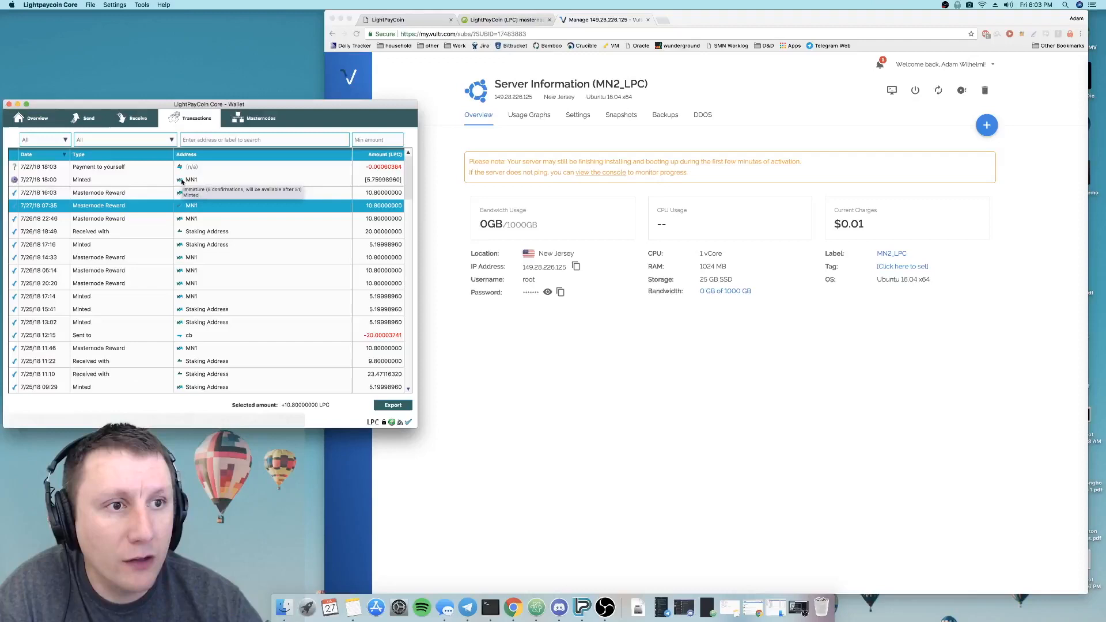
click(43, 118)
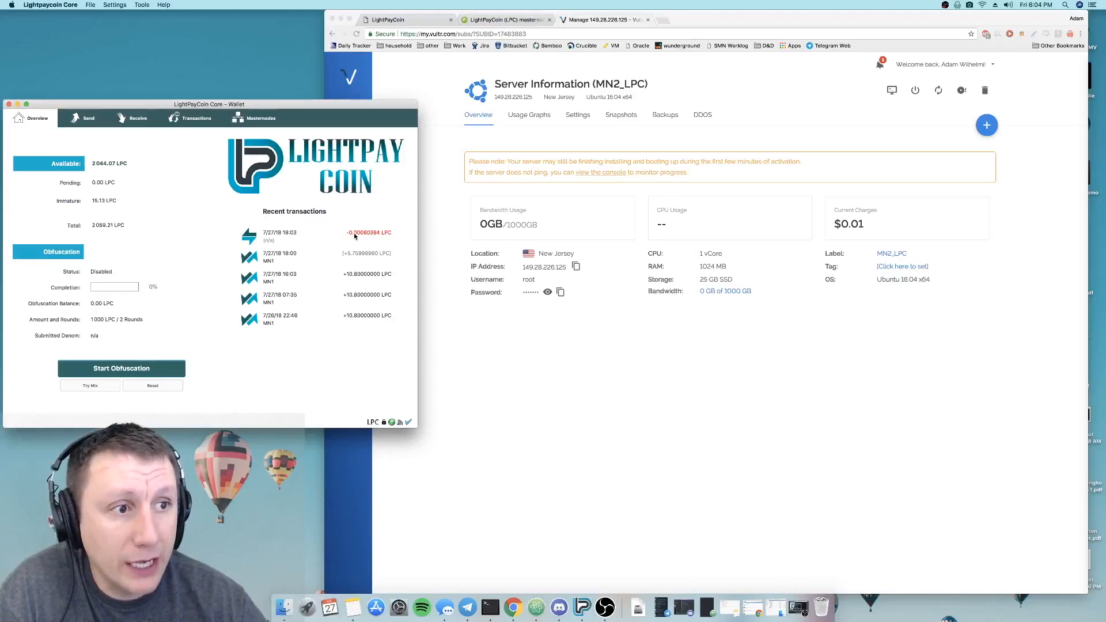
mouse_move(355, 235)
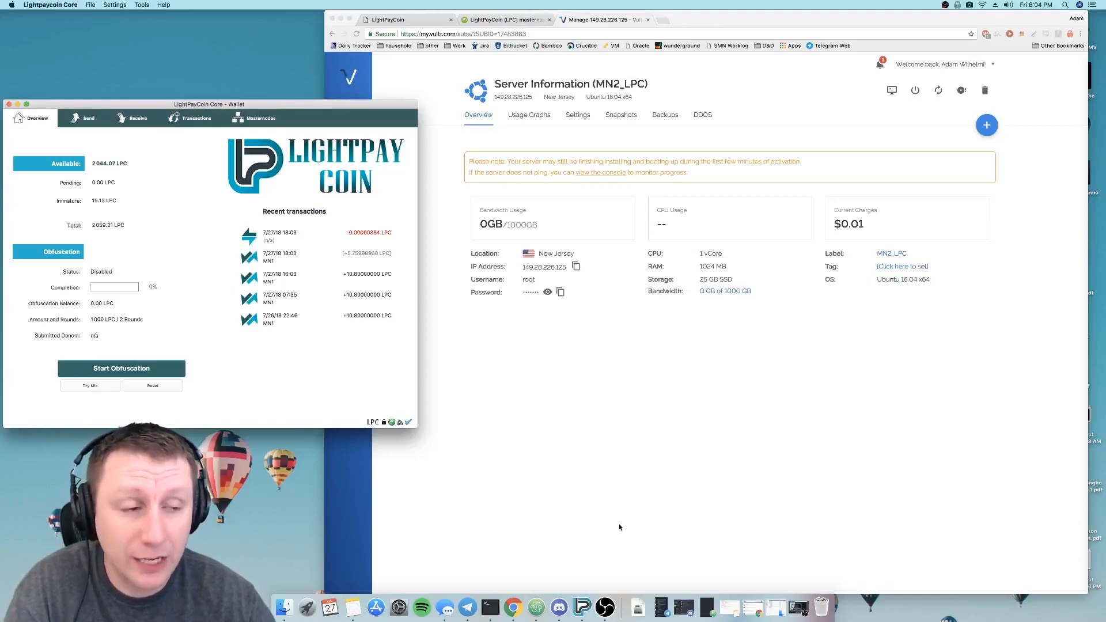
Step: Open a Terminal window, copy the MN2_LPC server's IP address from Vultr and return to Terminal
click(494, 606)
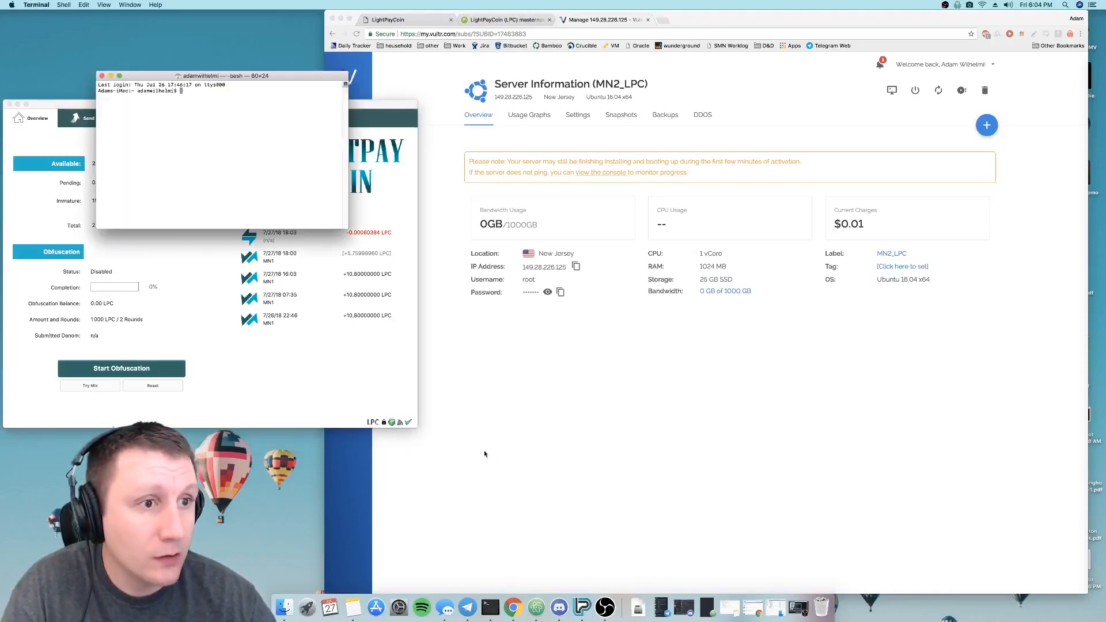
click(576, 377)
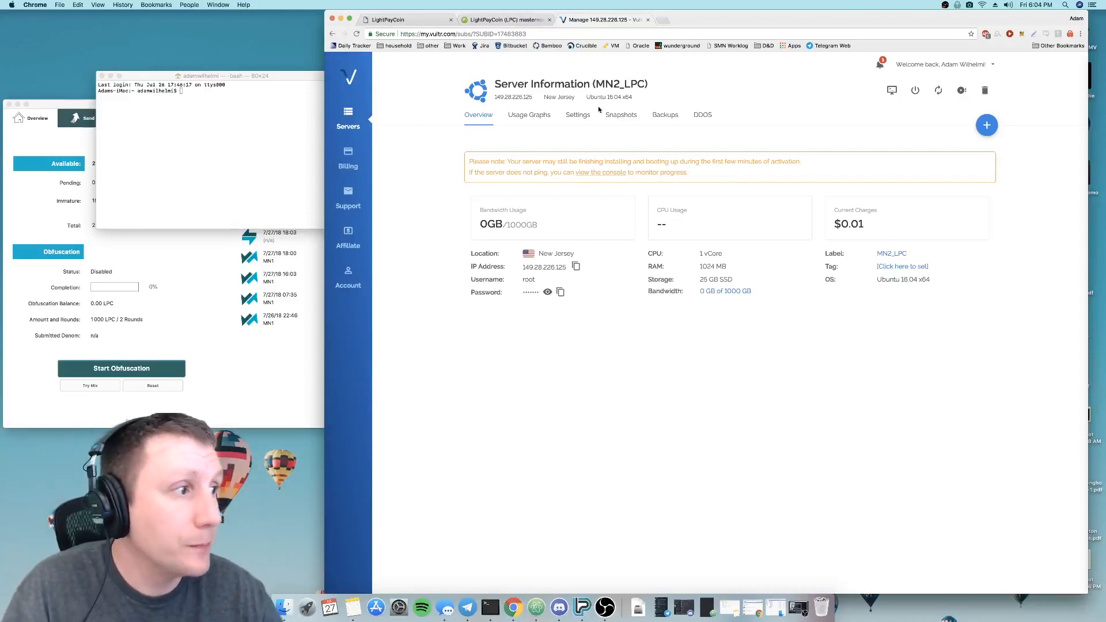
click(576, 266)
click(225, 152)
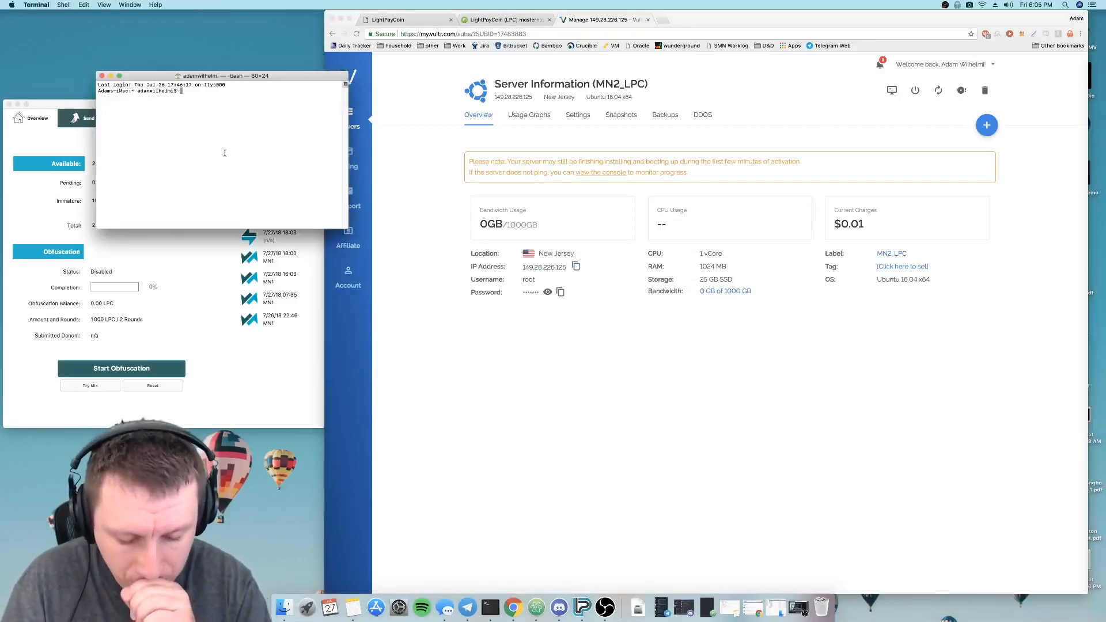
Step: Connect over SSH as root to the copied server address 149.28.226.125 and accept the host's key fingerprint
text(ssh)
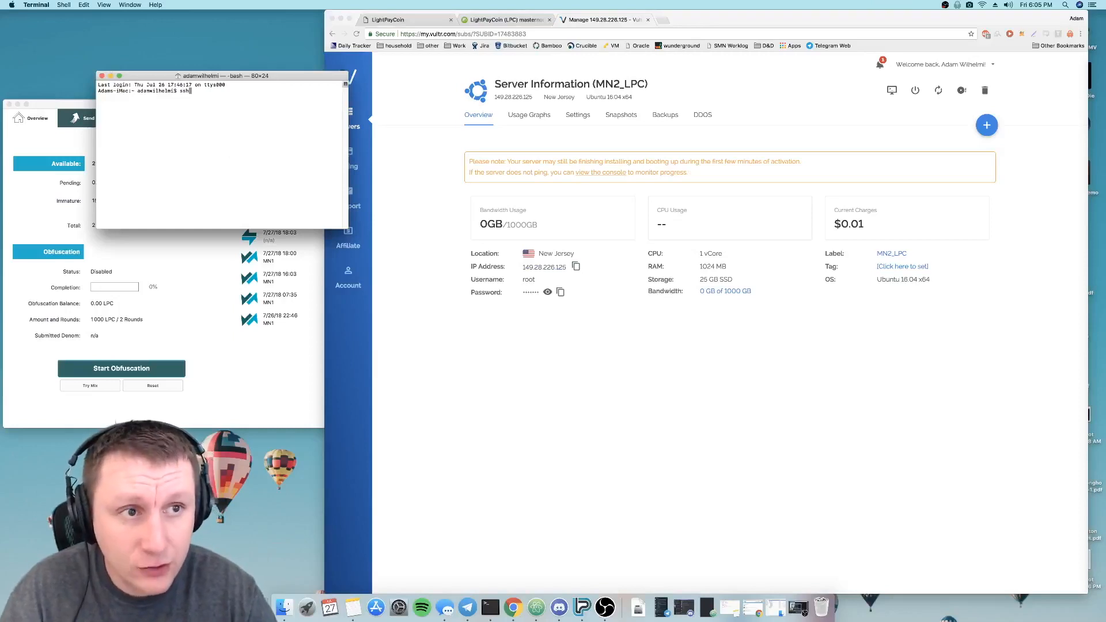
text( root@)
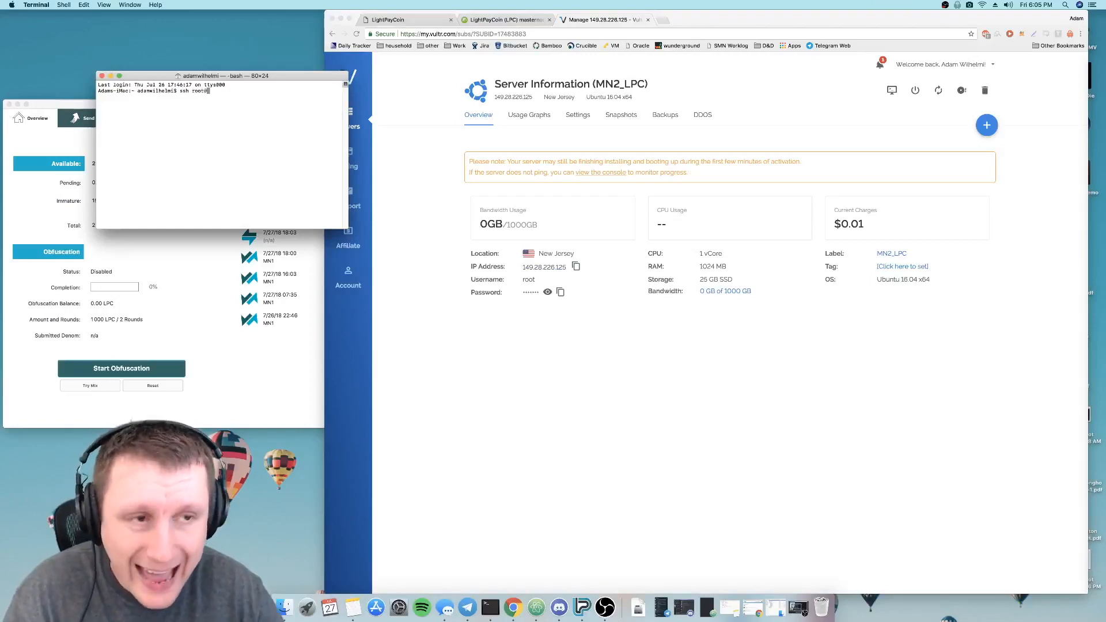
key(super+v)
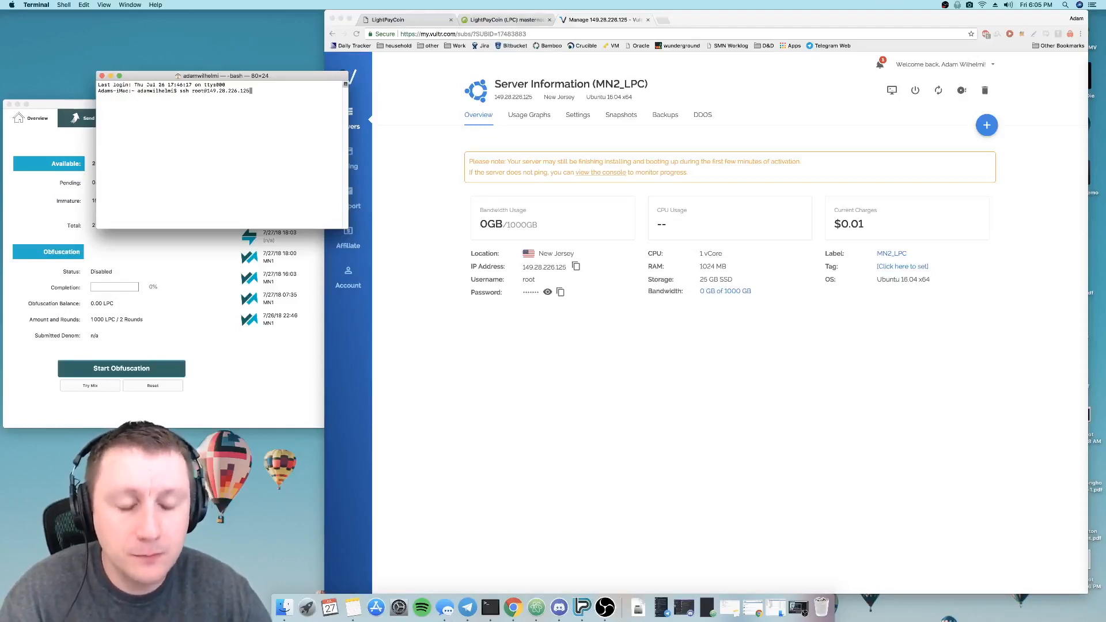
key(Return)
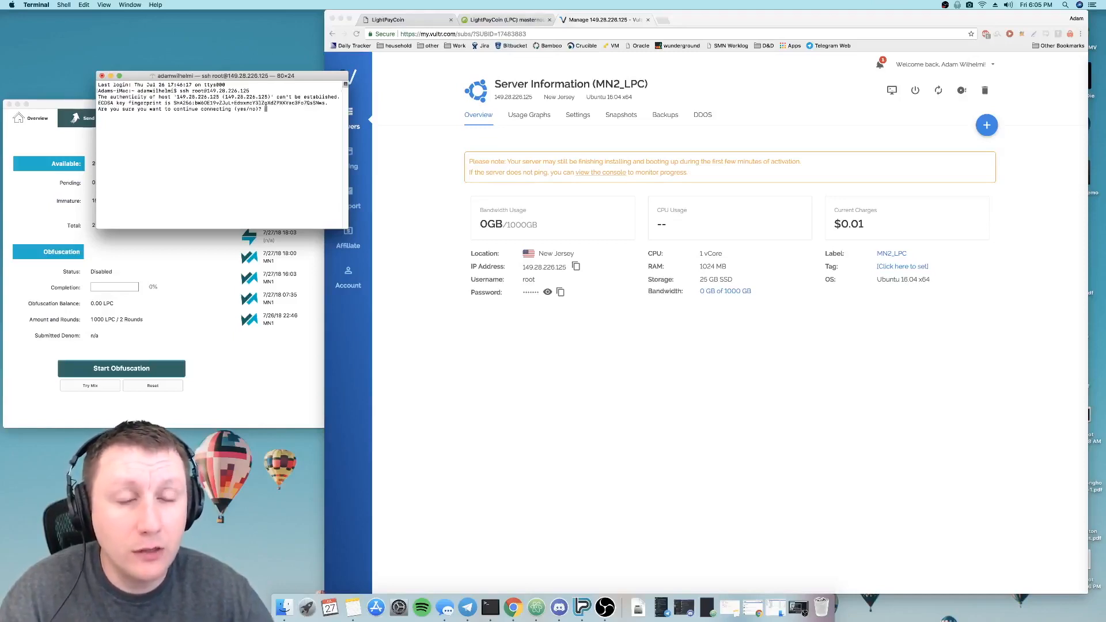
text(yes)
key(Return)
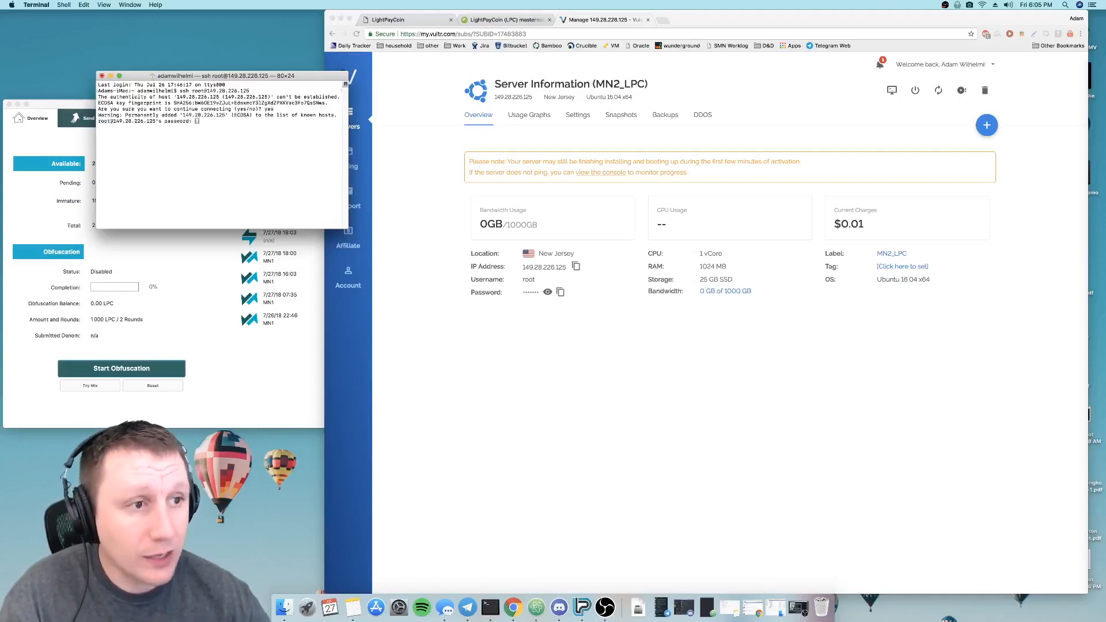
Step: Copy the MN2_LPC server's root password from Vultr and enter it in Terminal to complete the SSH login
click(560, 293)
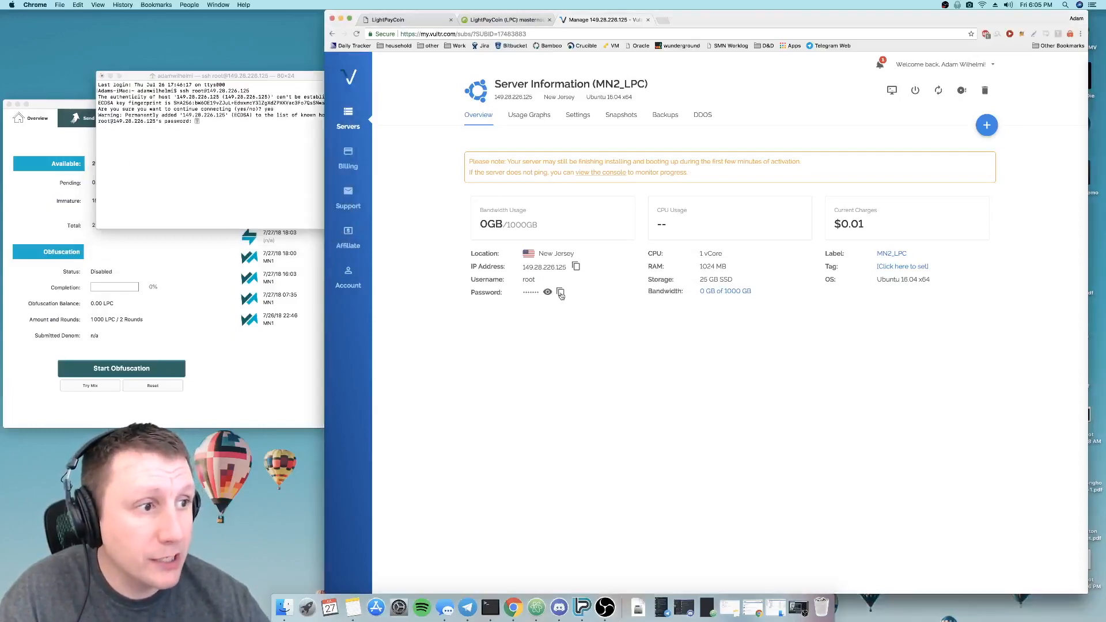
click(243, 129)
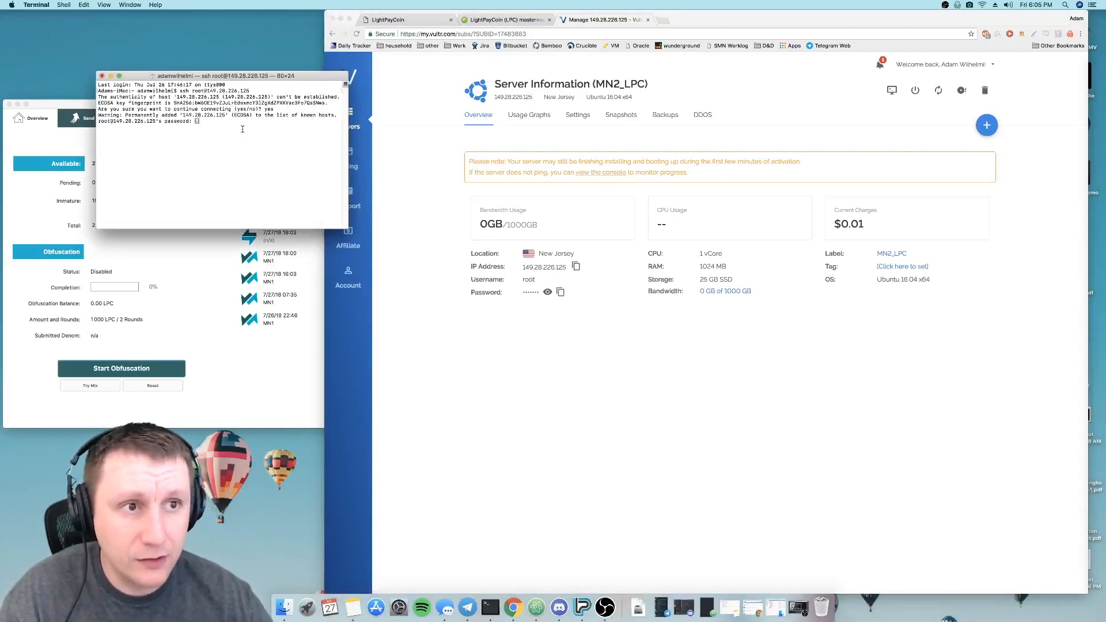
key(super+v)
key(Return)
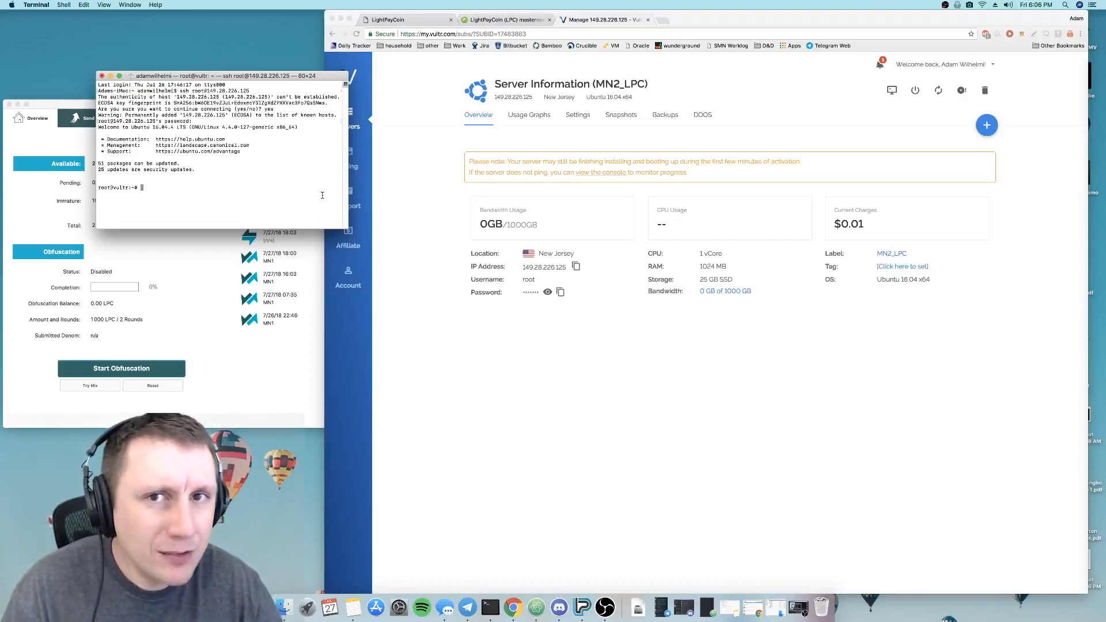
Step: Open the MN Fast Setup guide from the LightPayCoin site's masternode guides and review its installation and desktop wallet instructions
click(423, 25)
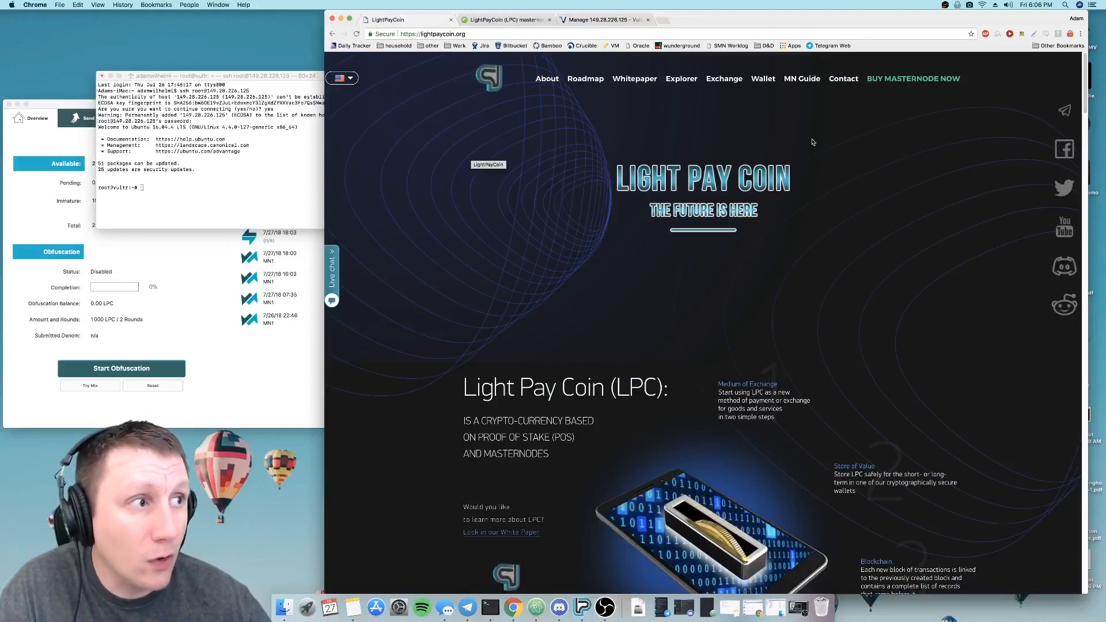
click(816, 79)
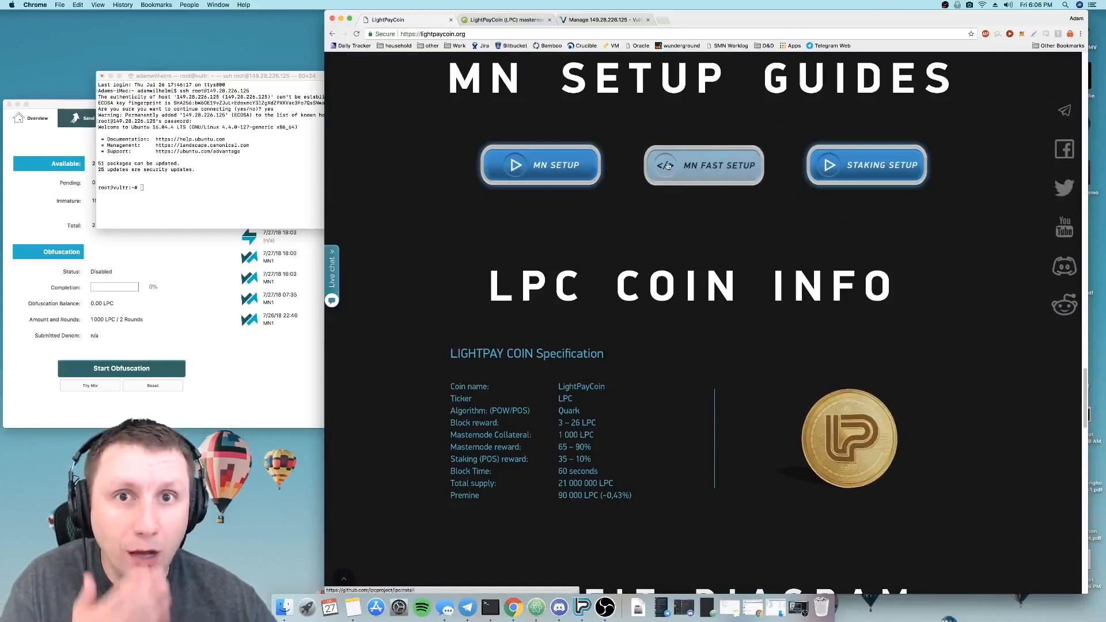
click(667, 166)
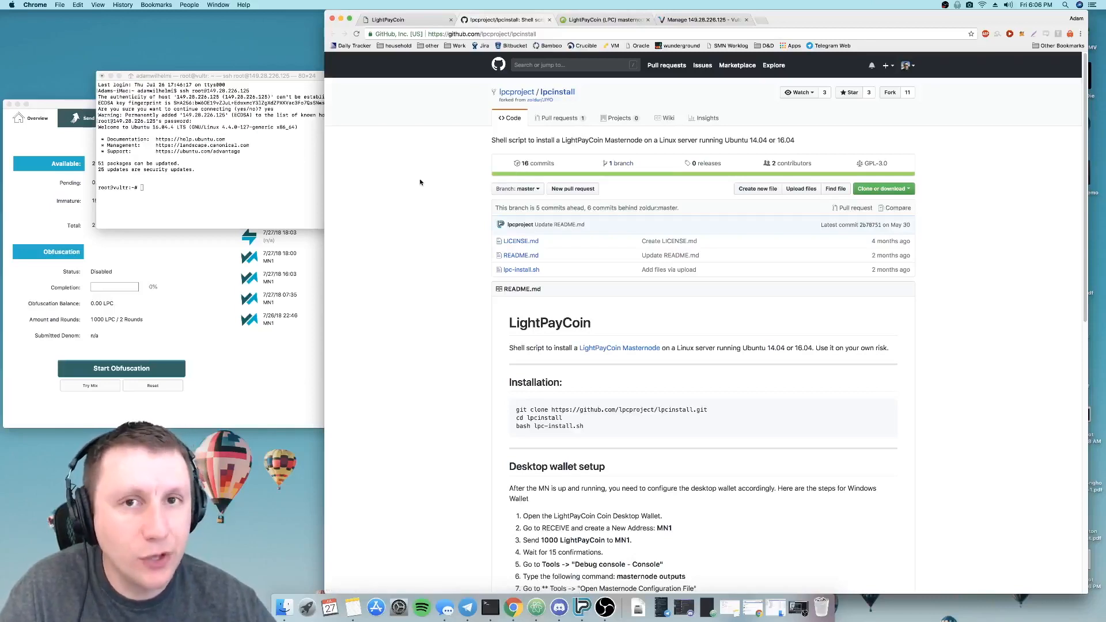
scroll(420, 182, down, 3)
scroll(420, 182, down, 3)
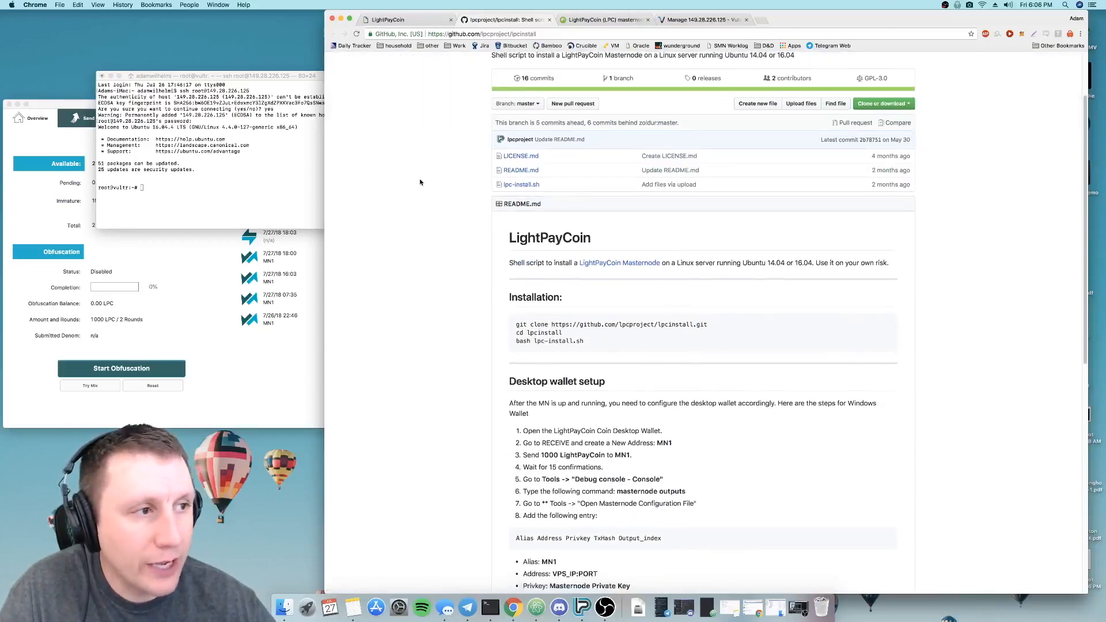
scroll(420, 182, down, 2)
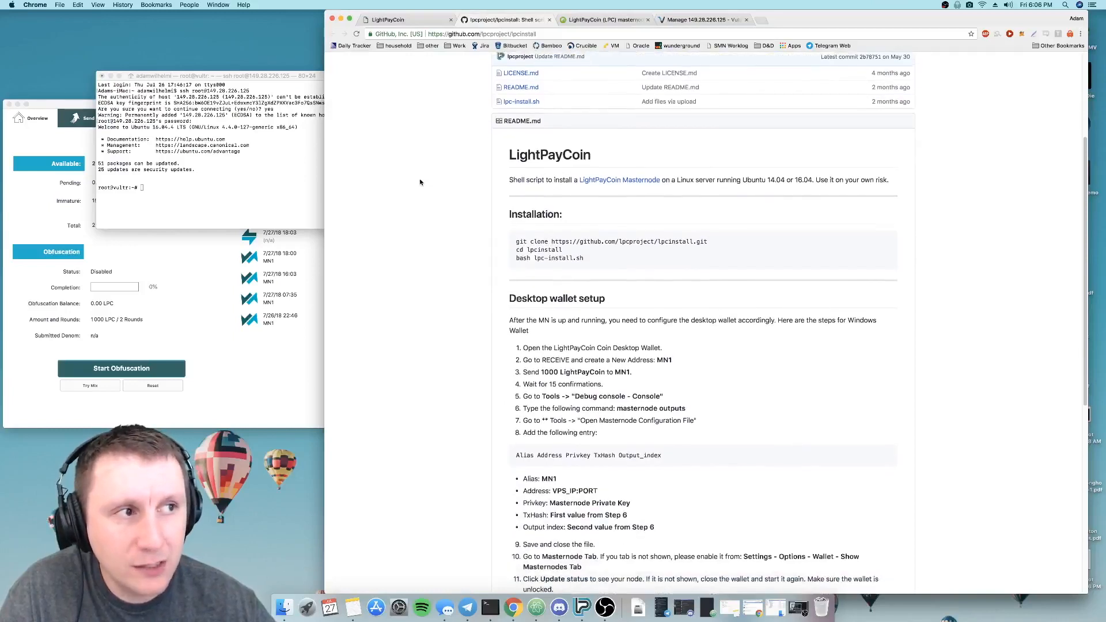
scroll(420, 182, down, 1)
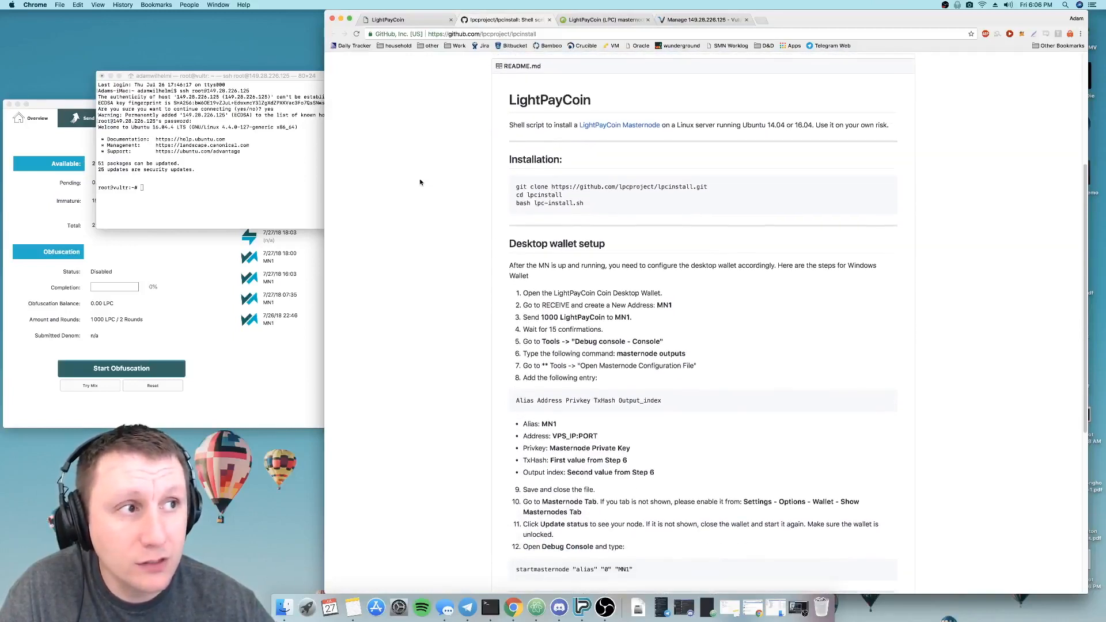
scroll(419, 182, down, 1)
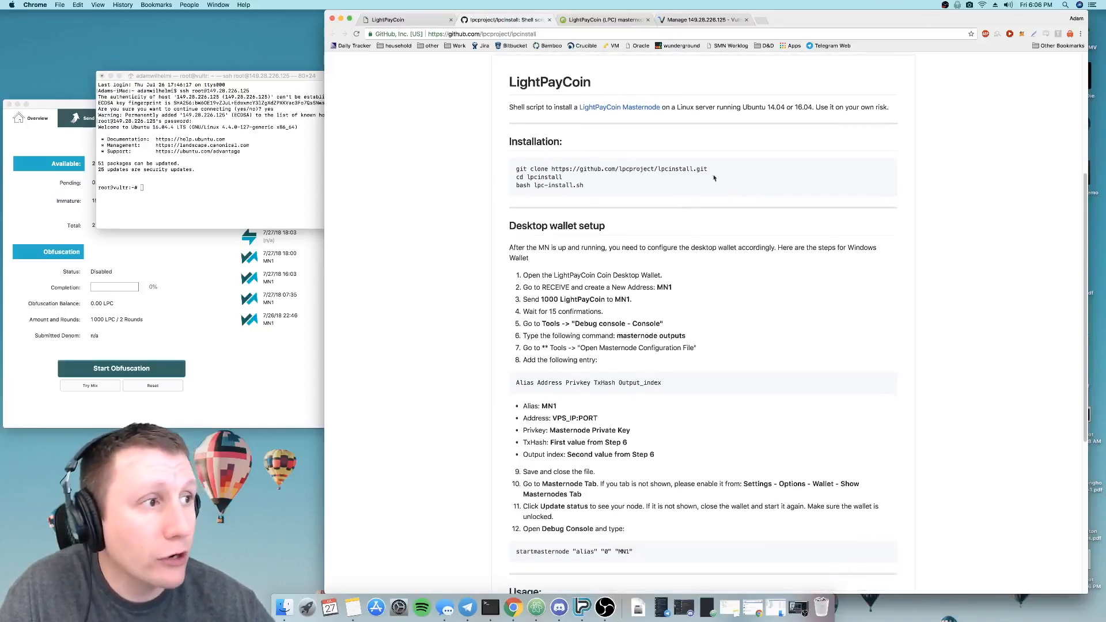
mouse_move(713, 173)
mouse_down()
mouse_move(516, 169)
mouse_move(532, 169)
mouse_up()
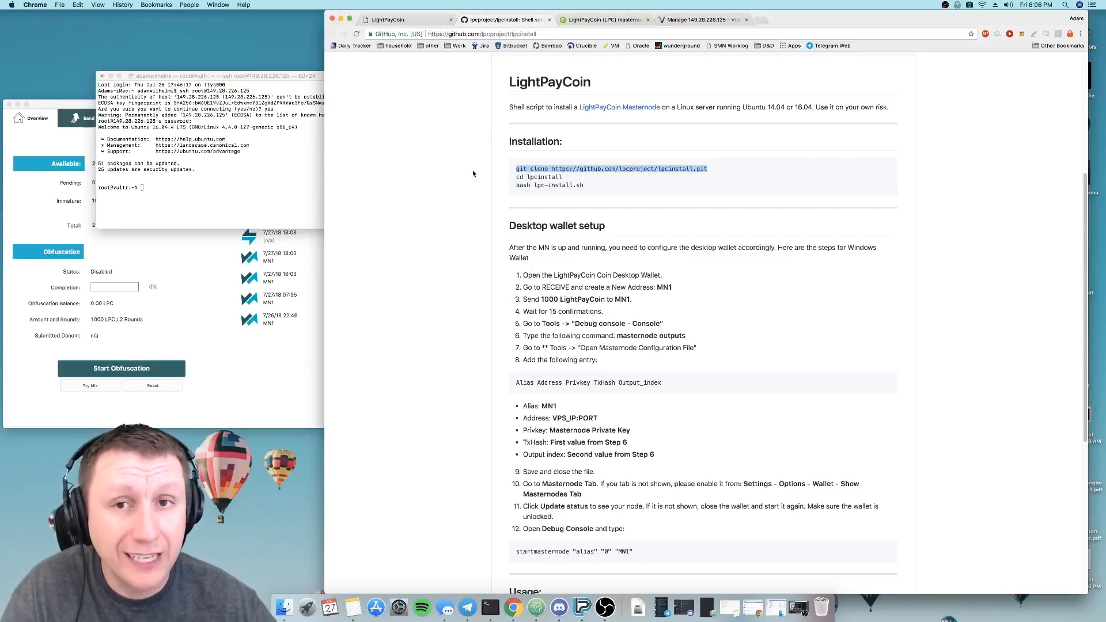
click(230, 180)
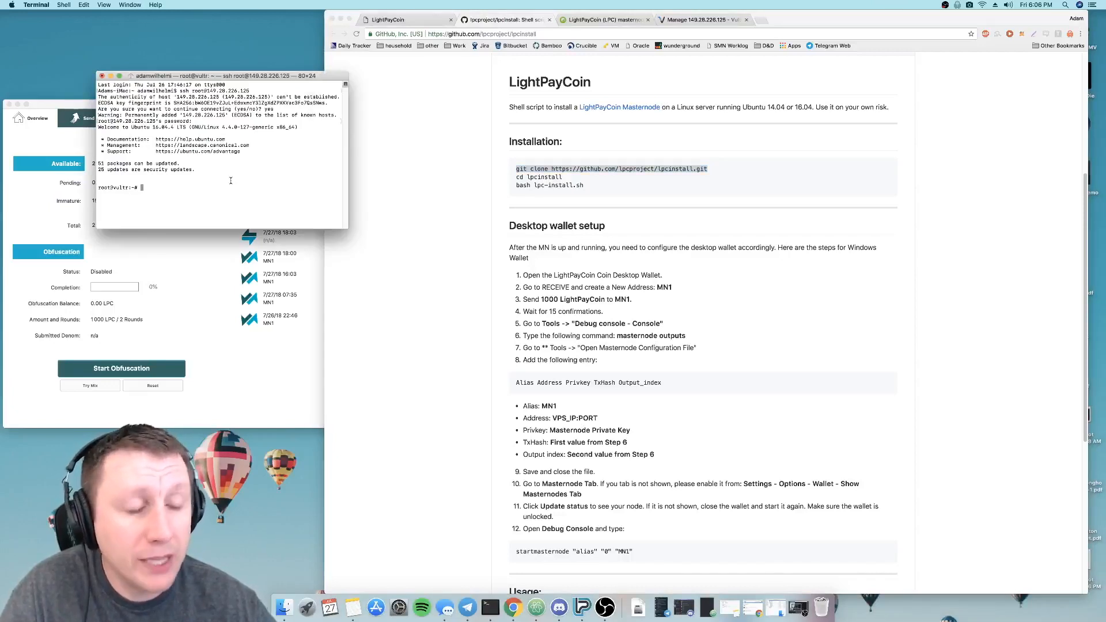
text(git clone https://github.com/lpcproject/lpcinstall.git)
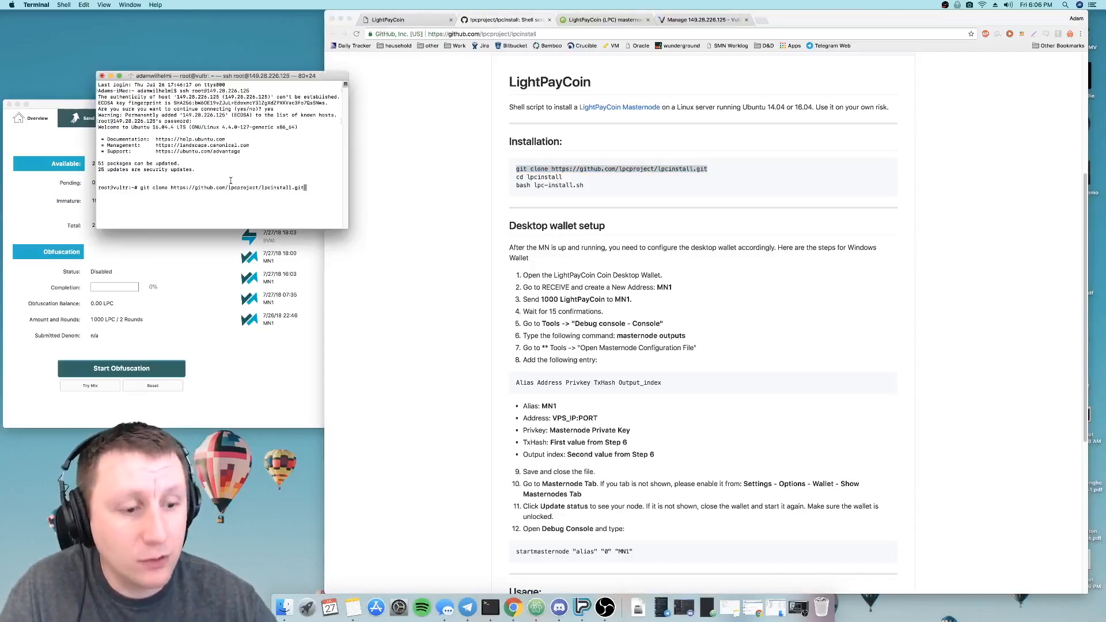
key(Return)
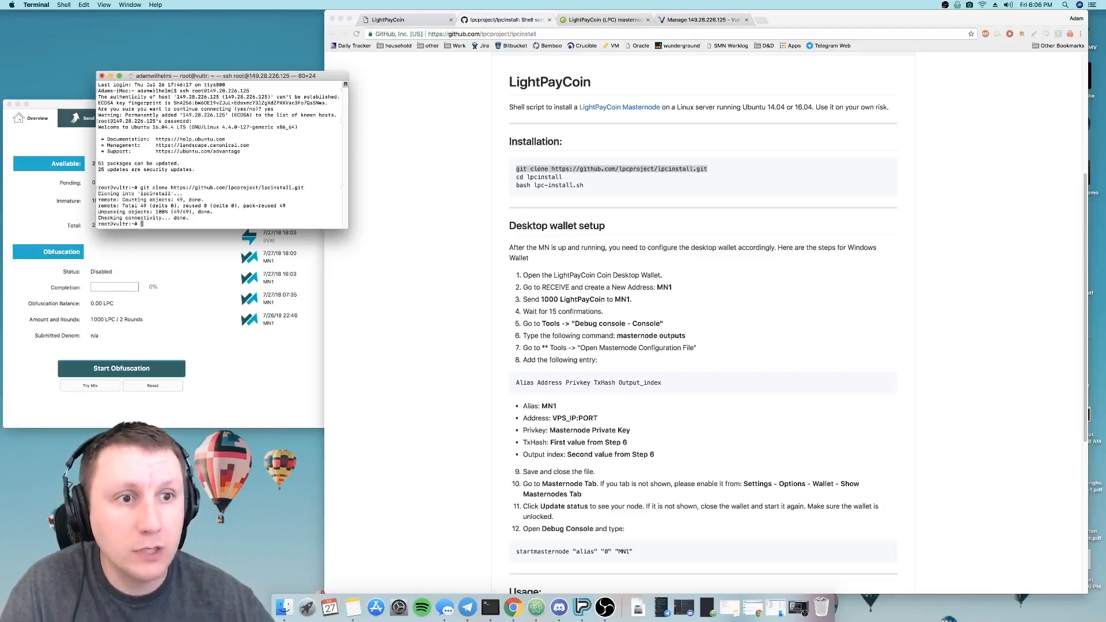
Step: Copy cd lpcinstall from the GitHub guide and run it on the server to enter the cloned directory
click(517, 177)
drag(517, 176, 562, 178)
key(super+c)
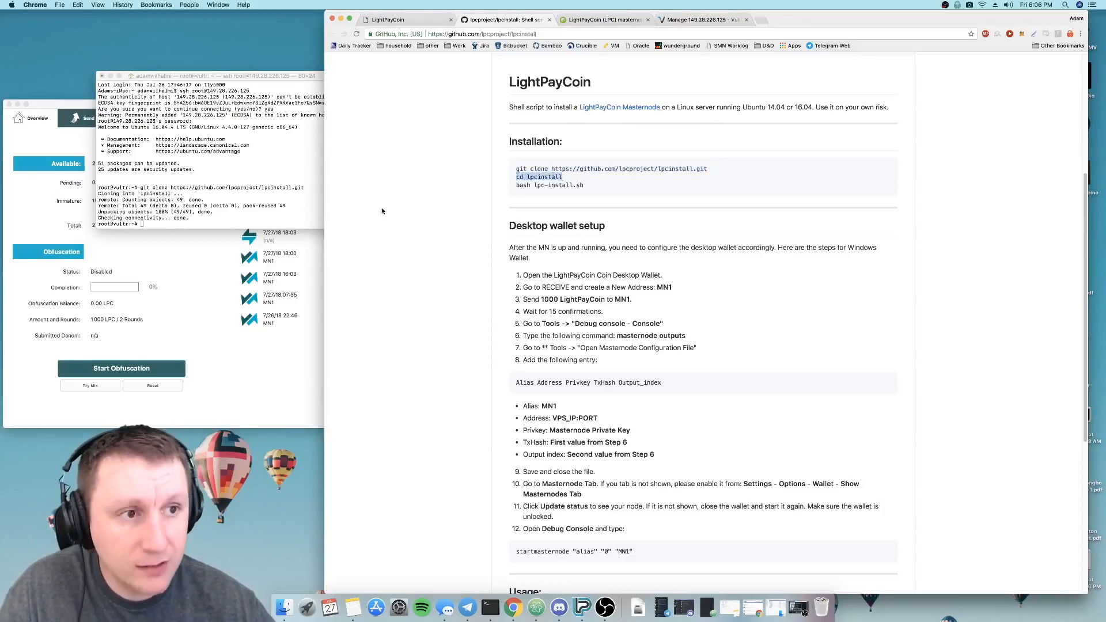
click(248, 159)
key(super+v)
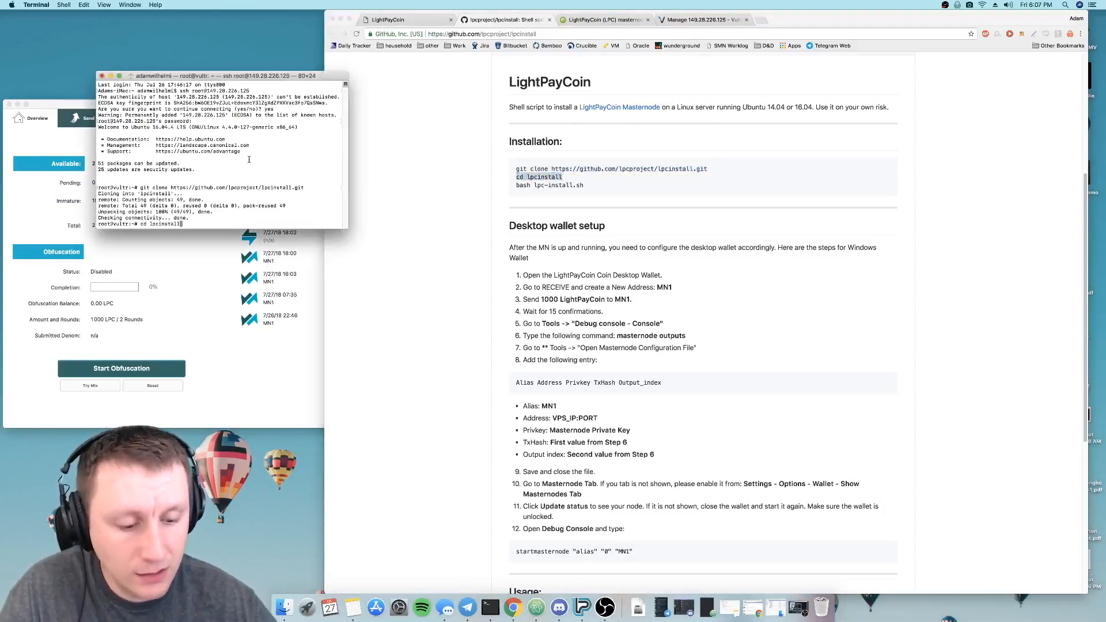
key(Return)
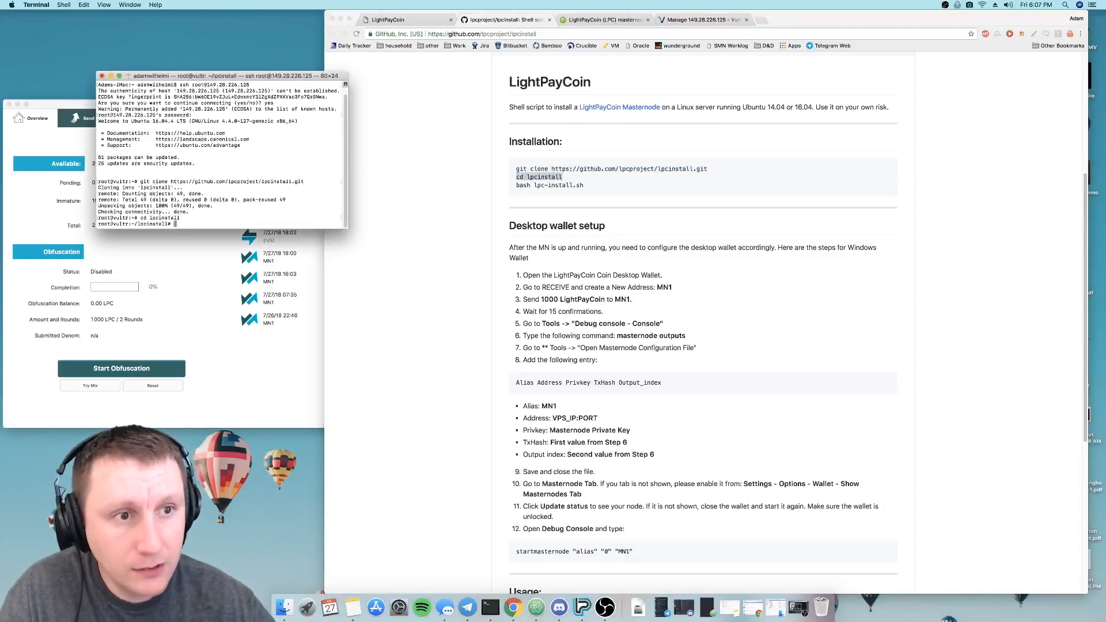
Step: Copy bash lpc-install.sh from the GitHub guide and run it on the server to start the masternode installation
click(587, 191)
drag(520, 186, 592, 190)
key(super+c)
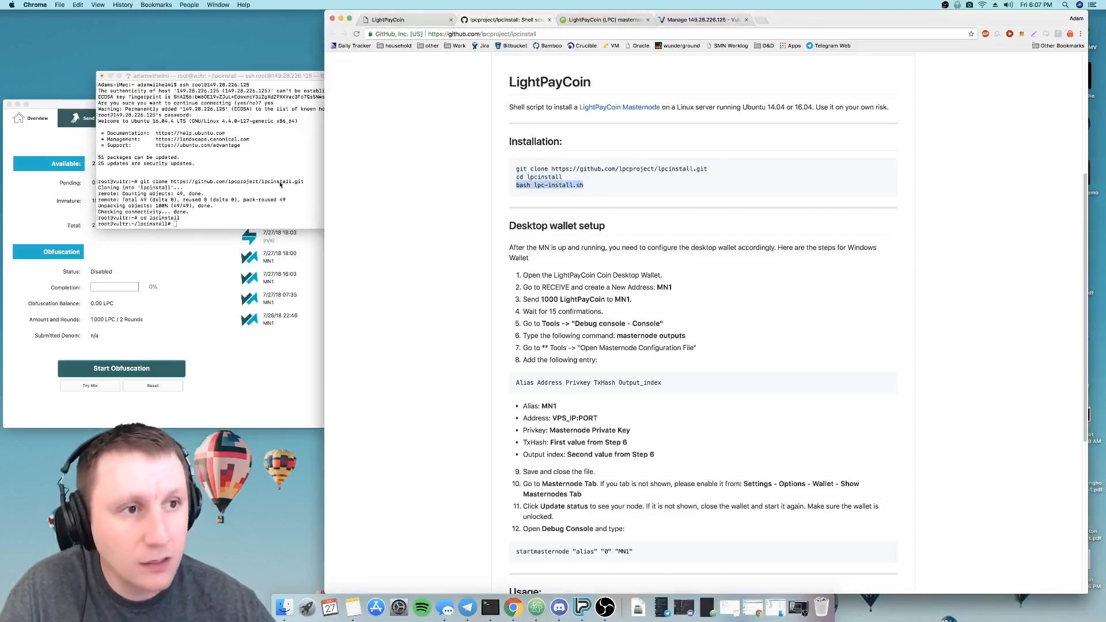
click(198, 168)
key(super+v)
key(Return)
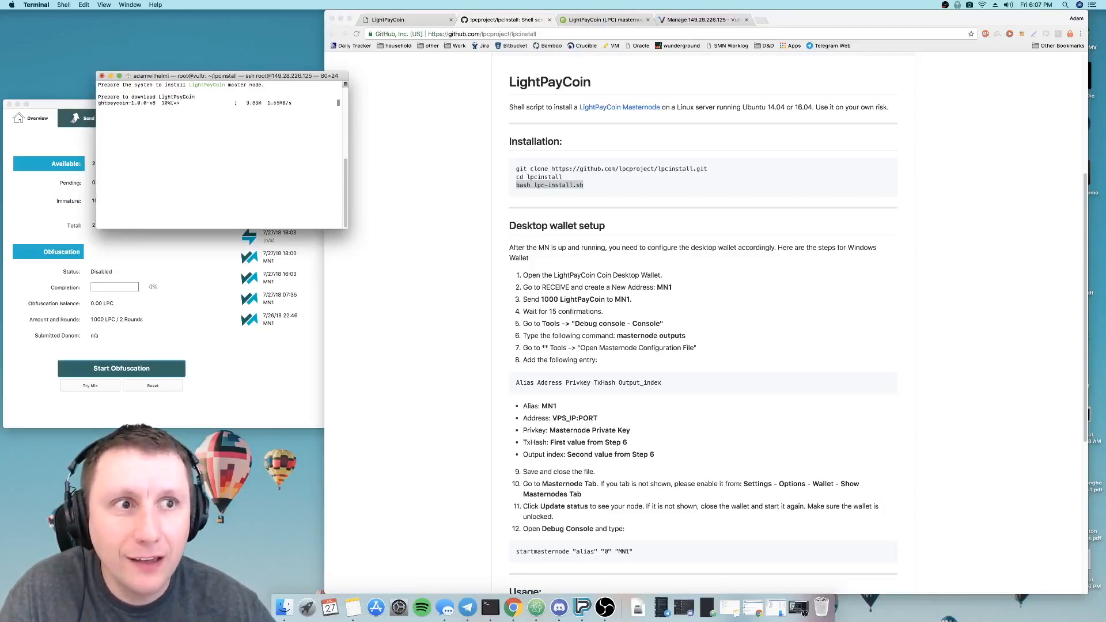
Step: Move the Terminal window clear of the wallet's details and check the transaction list in the LightPayCoin wallet
drag(193, 81, 104, 19)
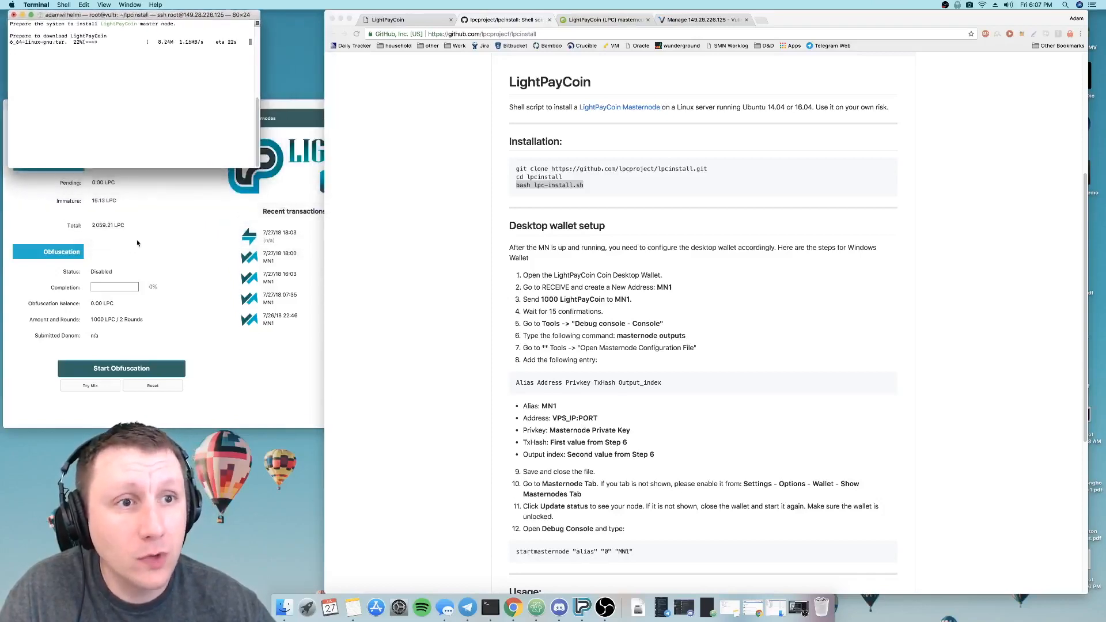
click(427, 316)
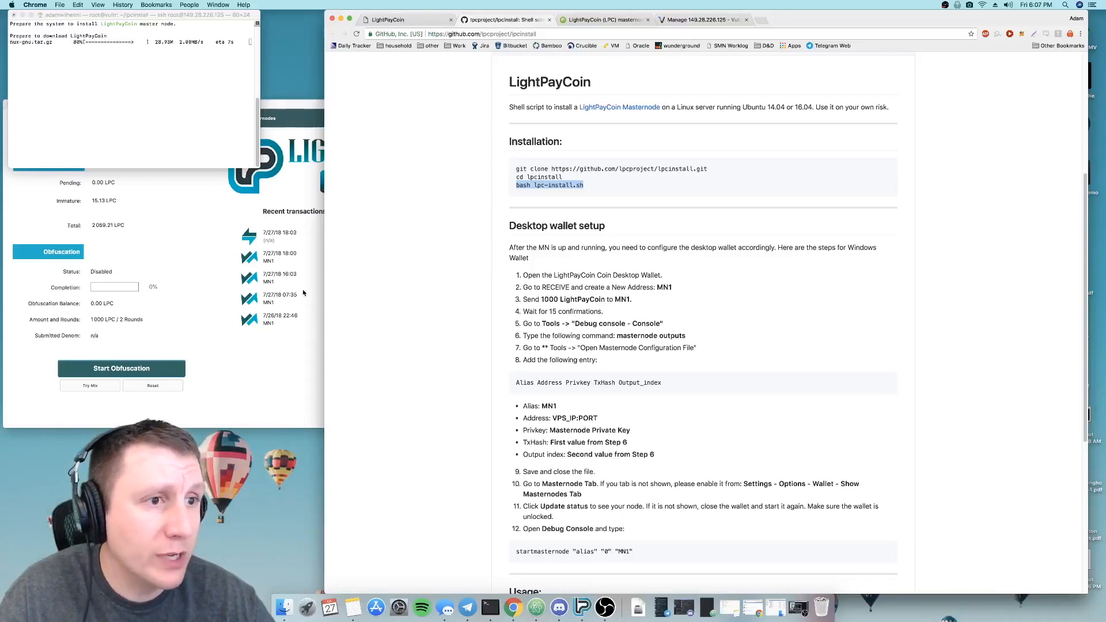
click(161, 201)
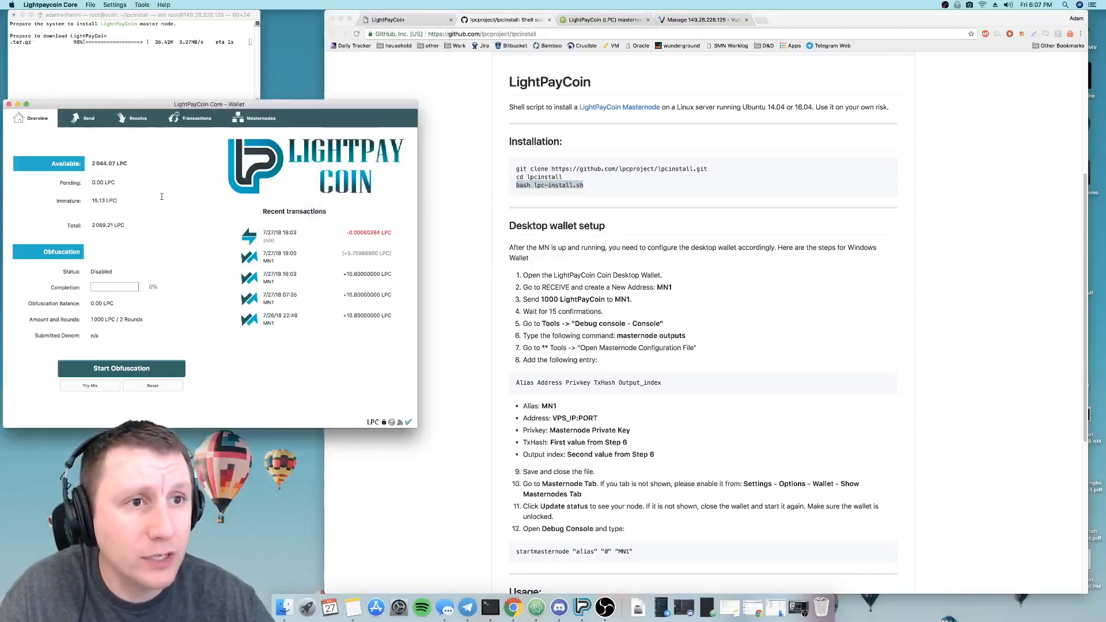
click(186, 119)
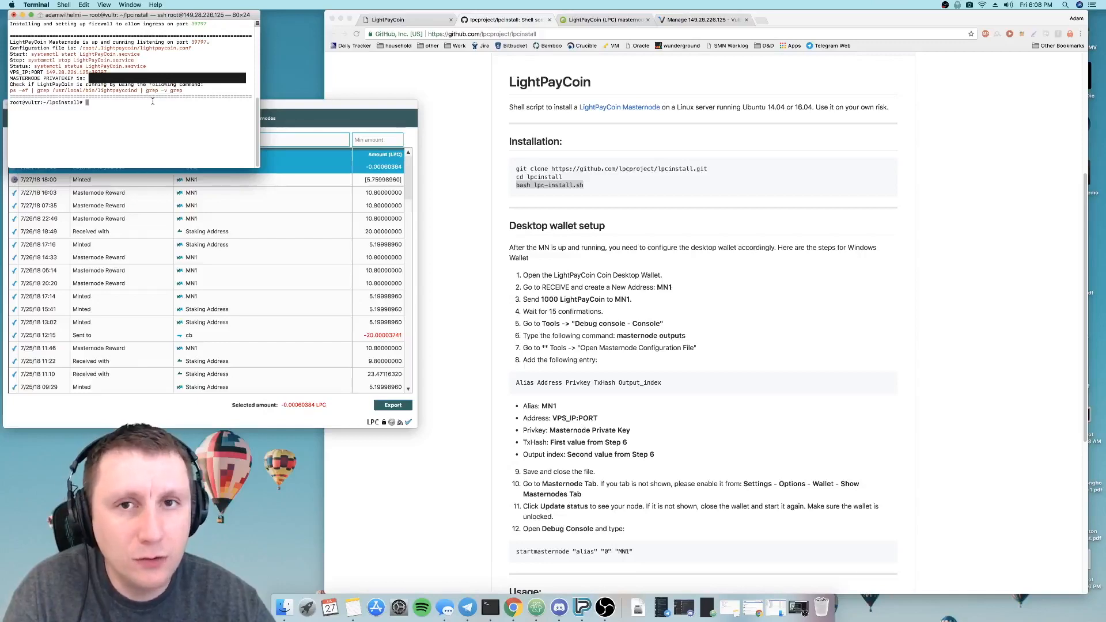
Step: Copy the installer's closing summary, including the masternode private key, from Terminal into an empty file in Atom
drag(152, 101, 4, 55)
key(super+c)
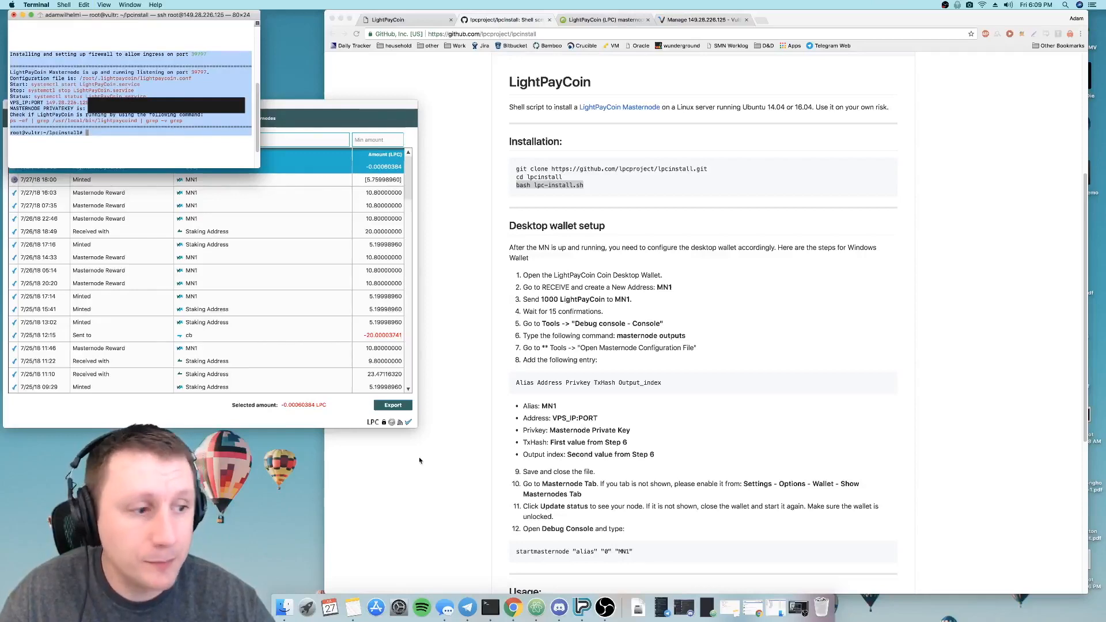
click(707, 615)
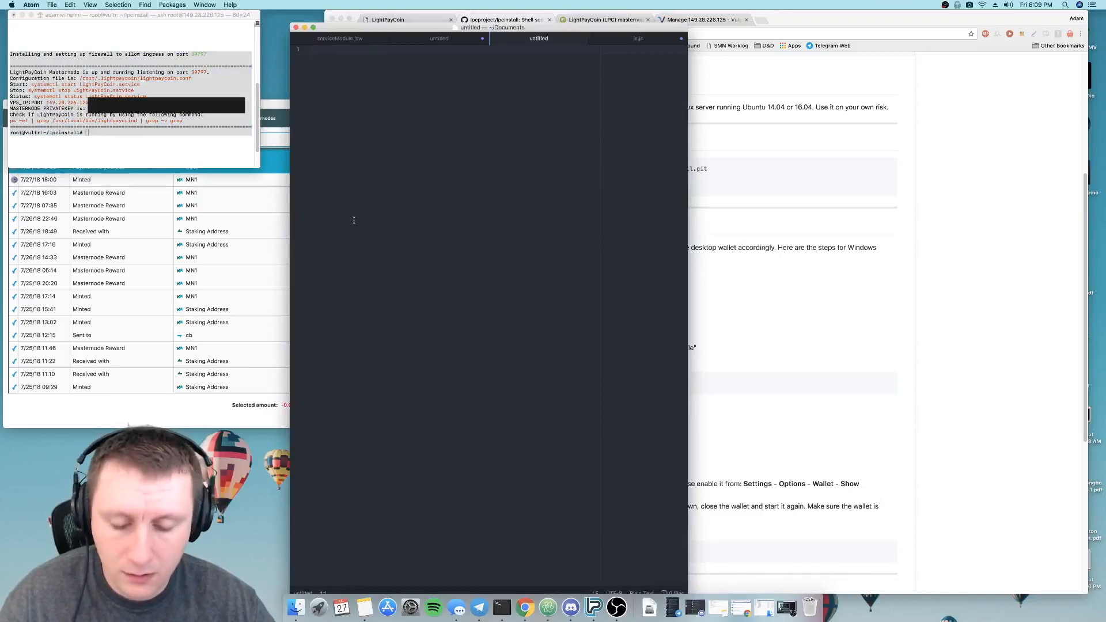
key(super+v)
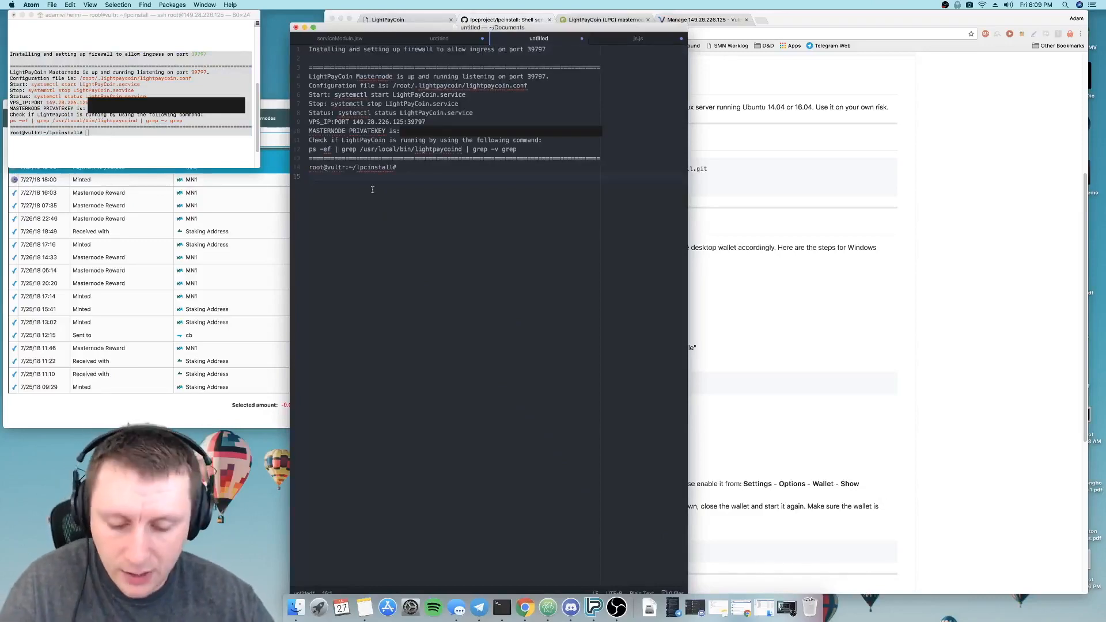
Step: Save the pasted installation summary in the Documents folder as MN2_Info
key(super+s)
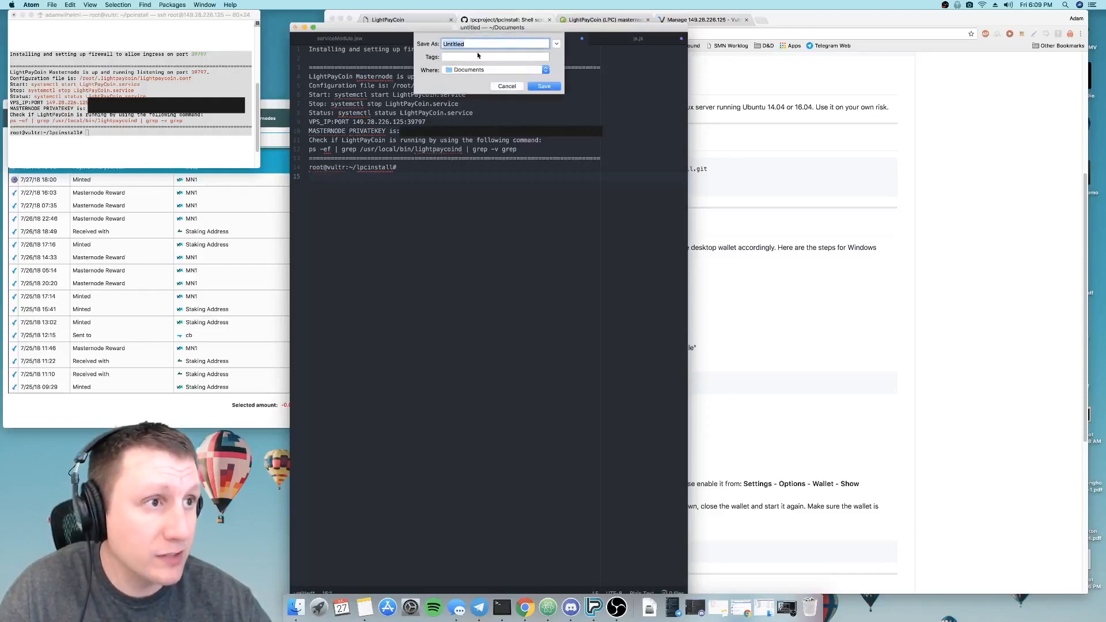
text(MN)
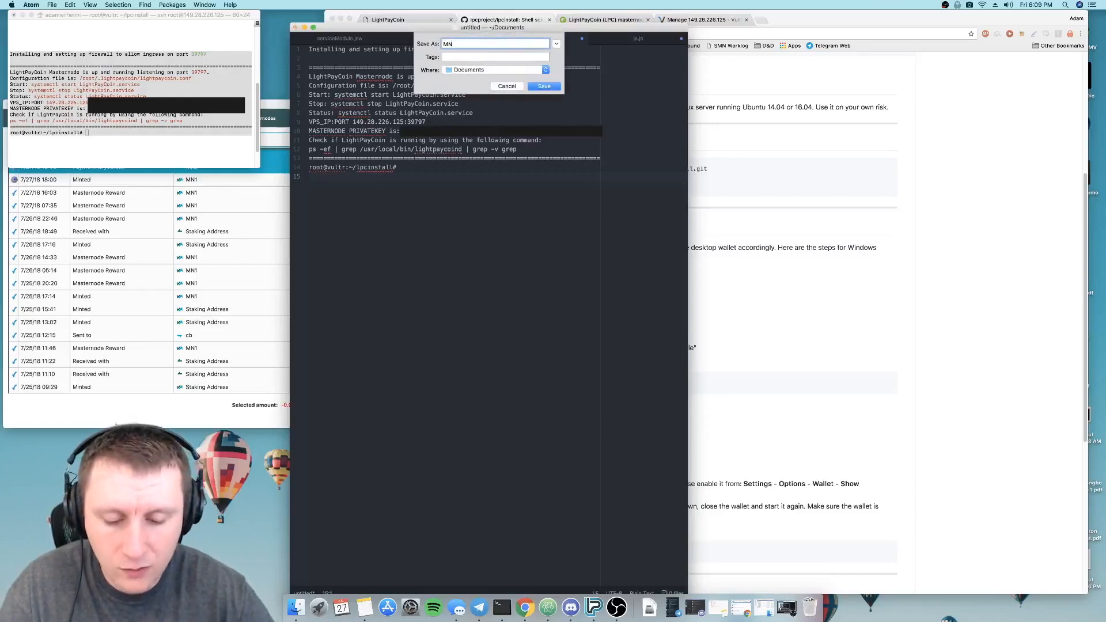
text(2)
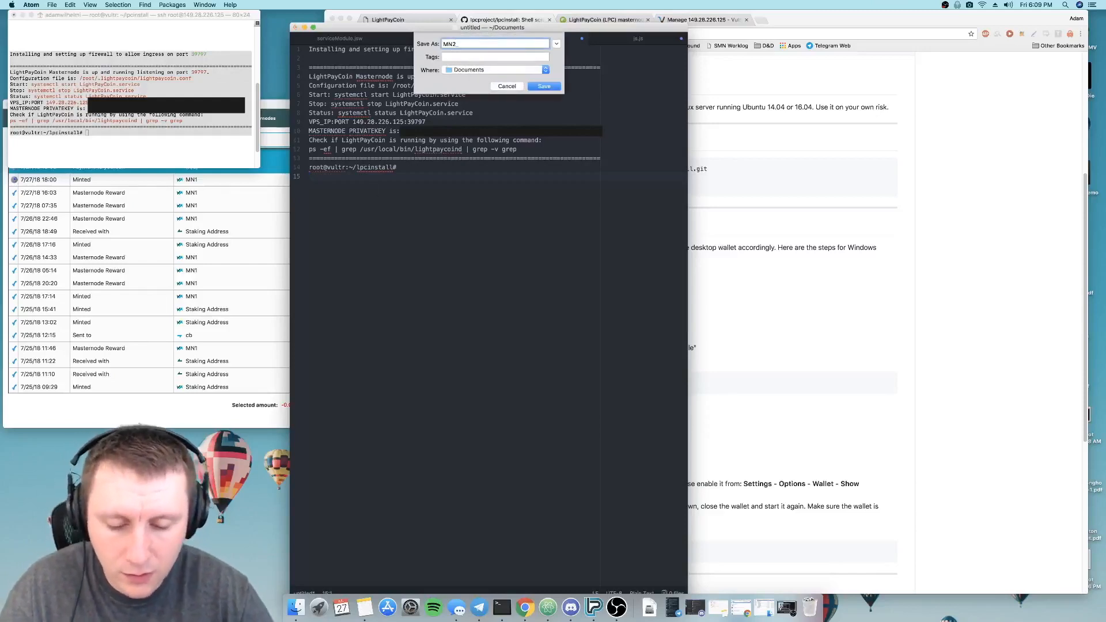
text(_info)
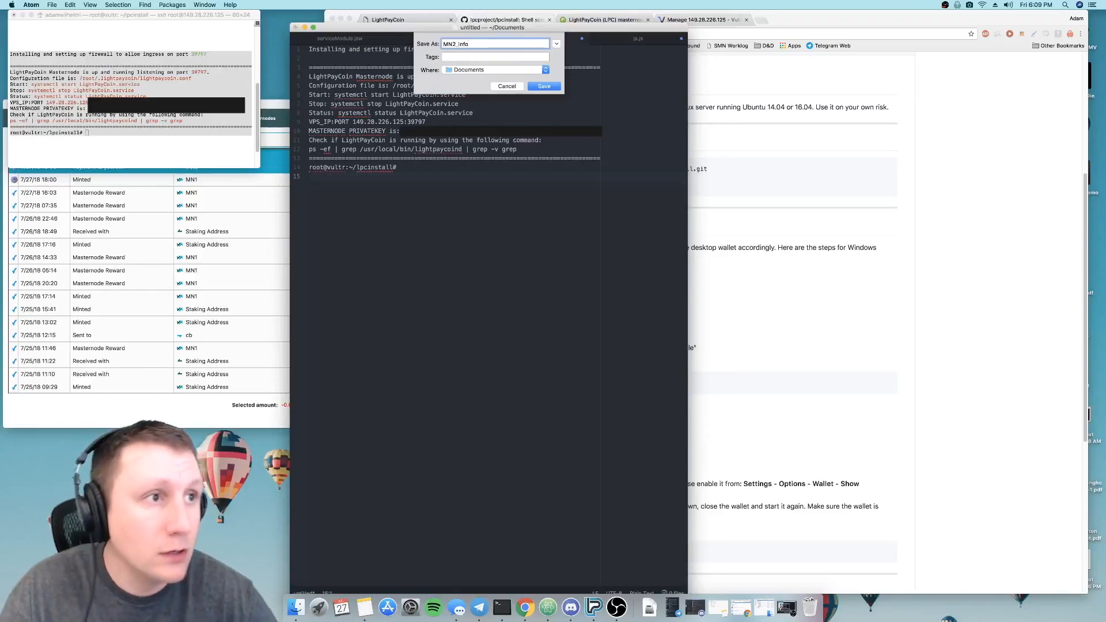
key(Return)
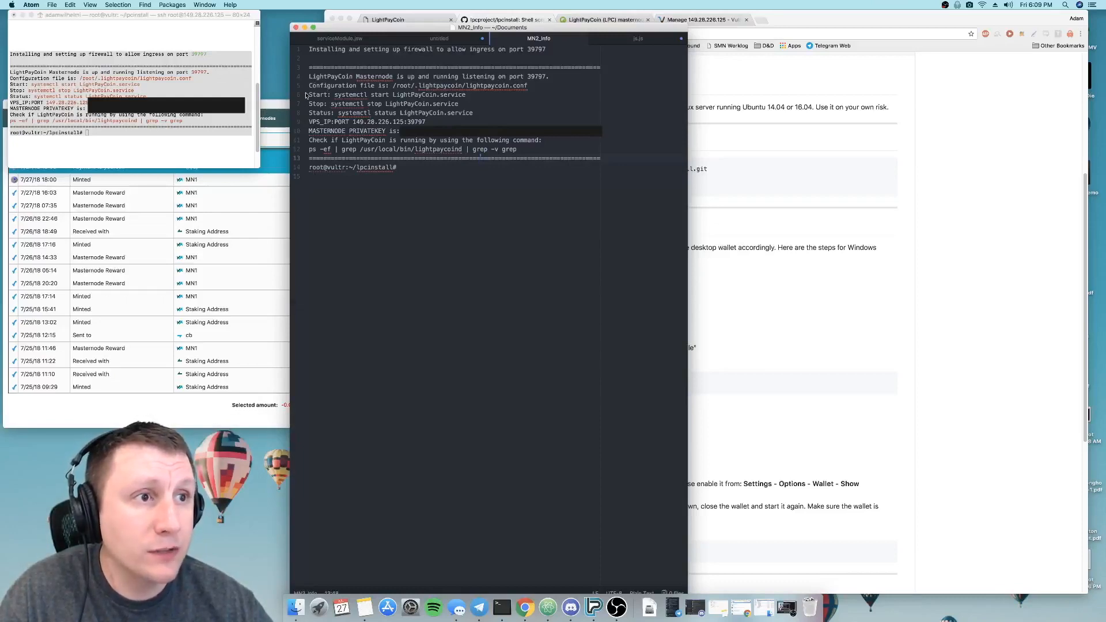
Step: Copy systemctl status LightPayCoin.service from the MN2_Info notes and run it in Terminal to check the service's active status
drag(309, 95, 470, 113)
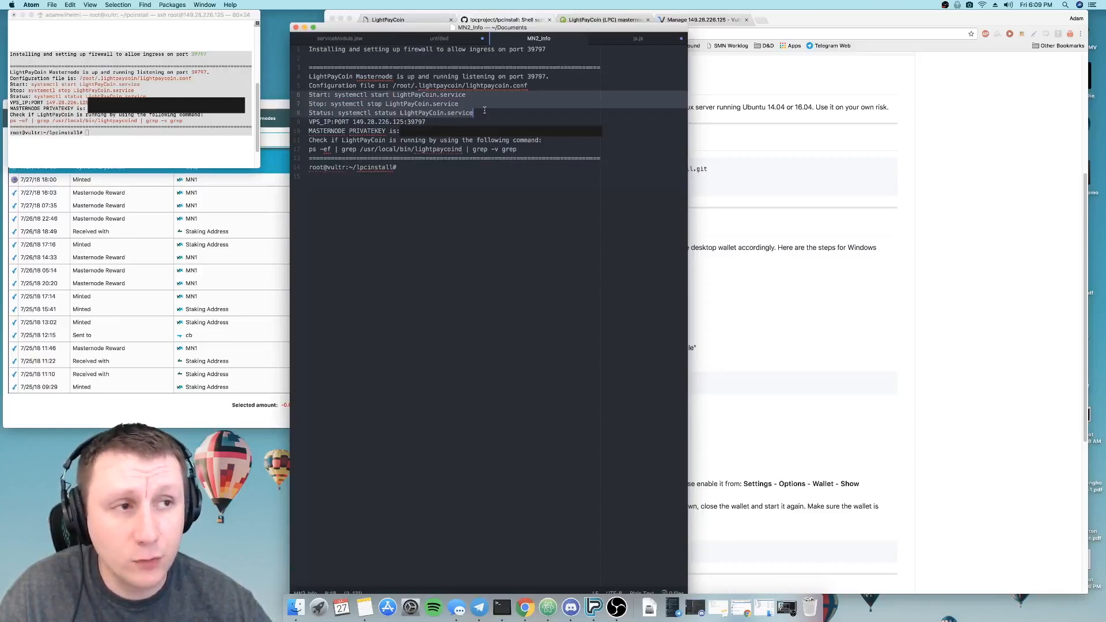
click(485, 109)
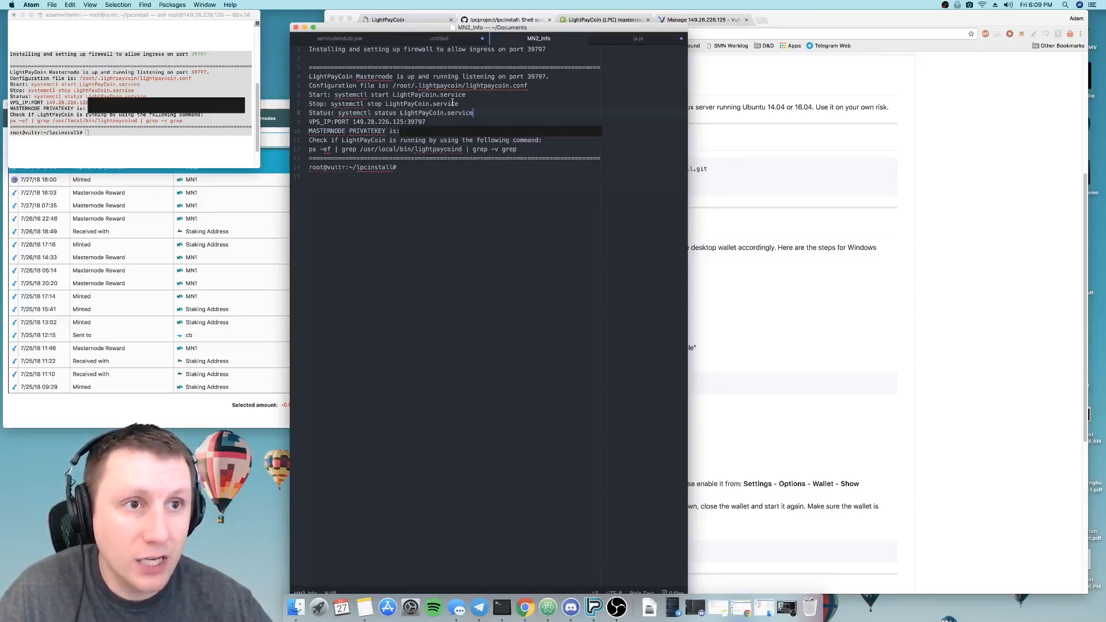
drag(475, 113, 338, 112)
key(super+c)
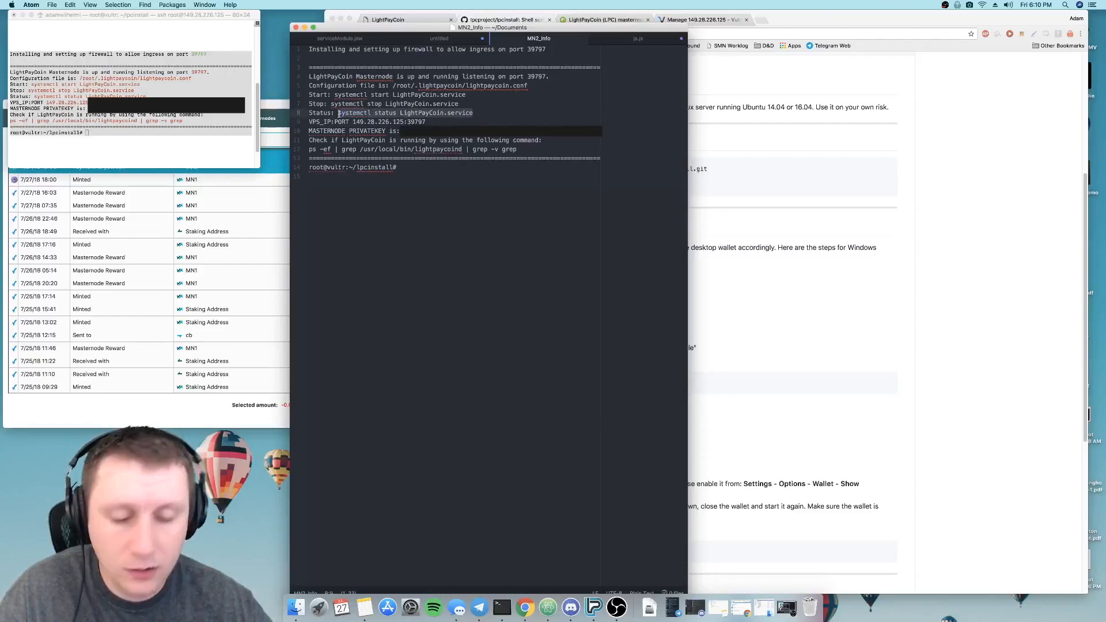
click(129, 137)
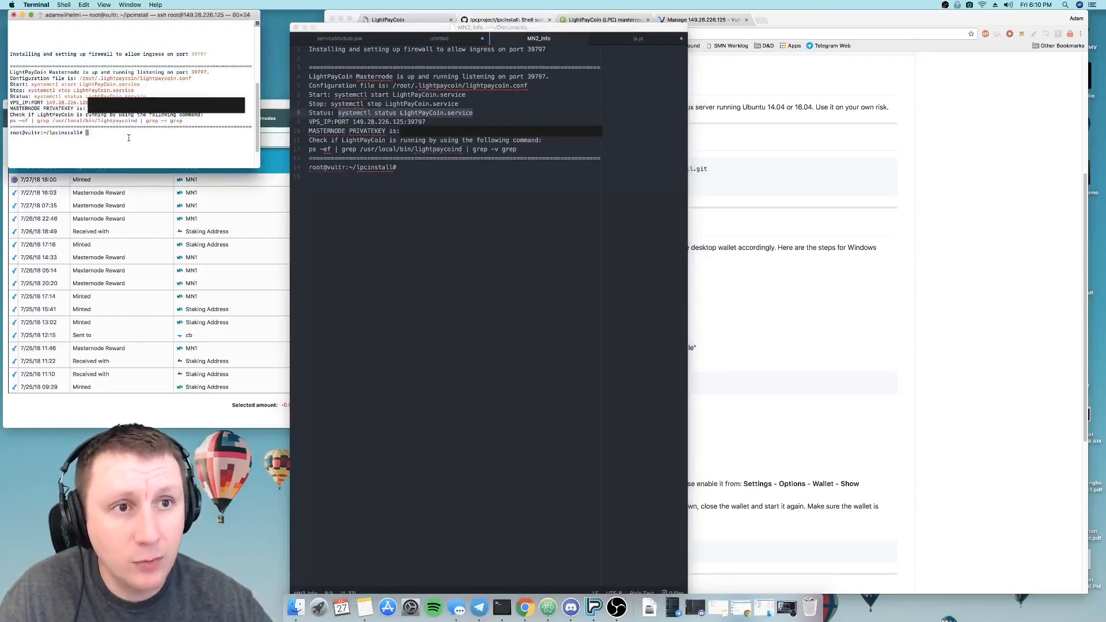
key(super+v)
key(Return)
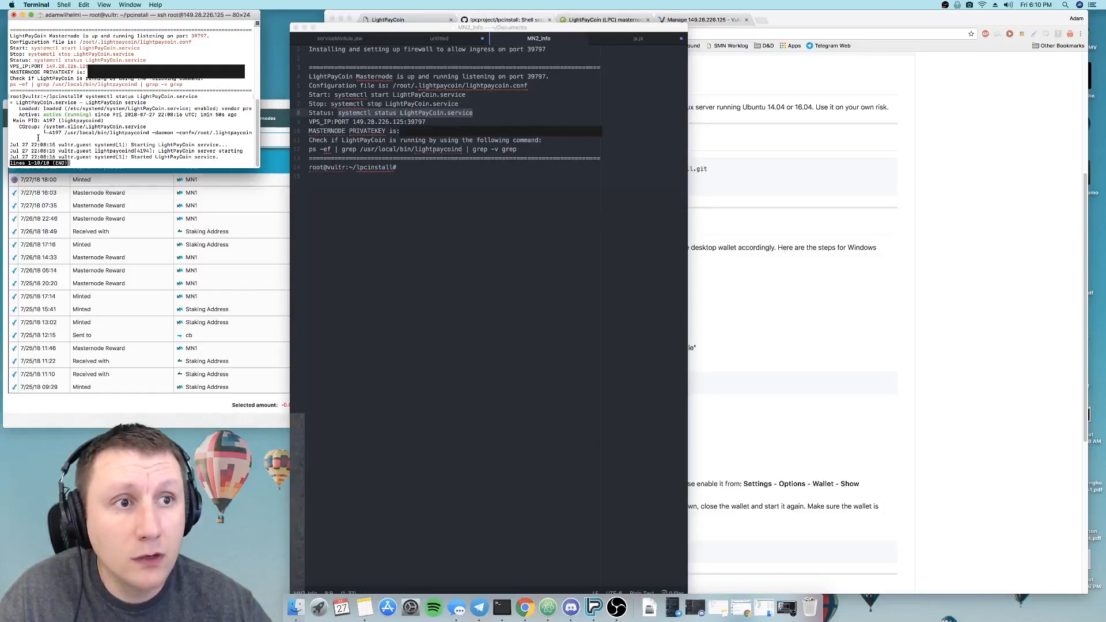
drag(20, 115, 240, 116)
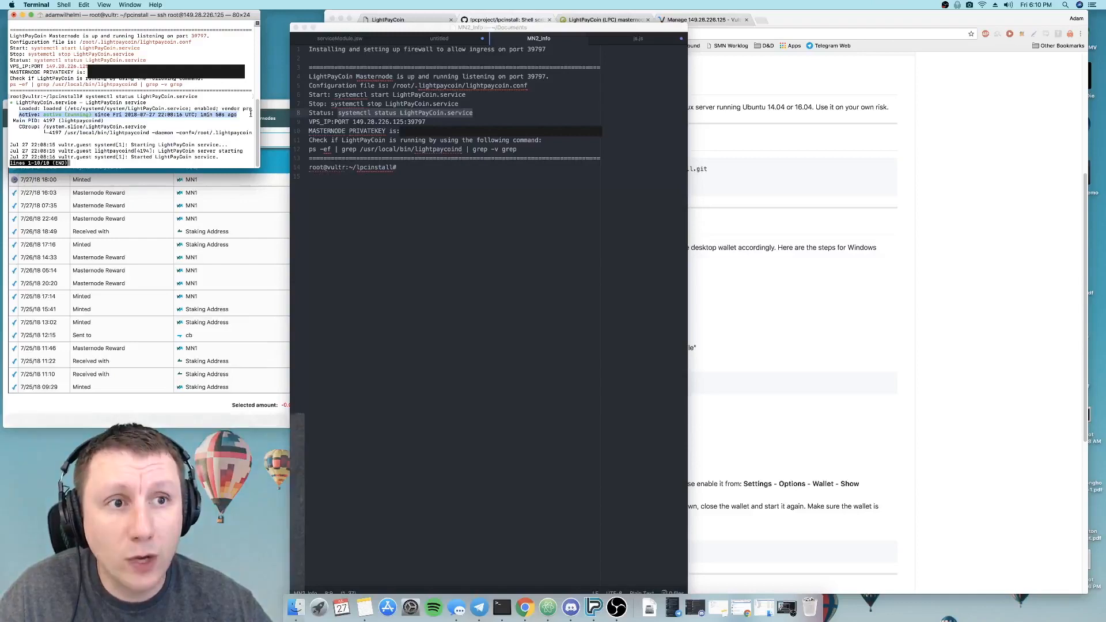
click(240, 116)
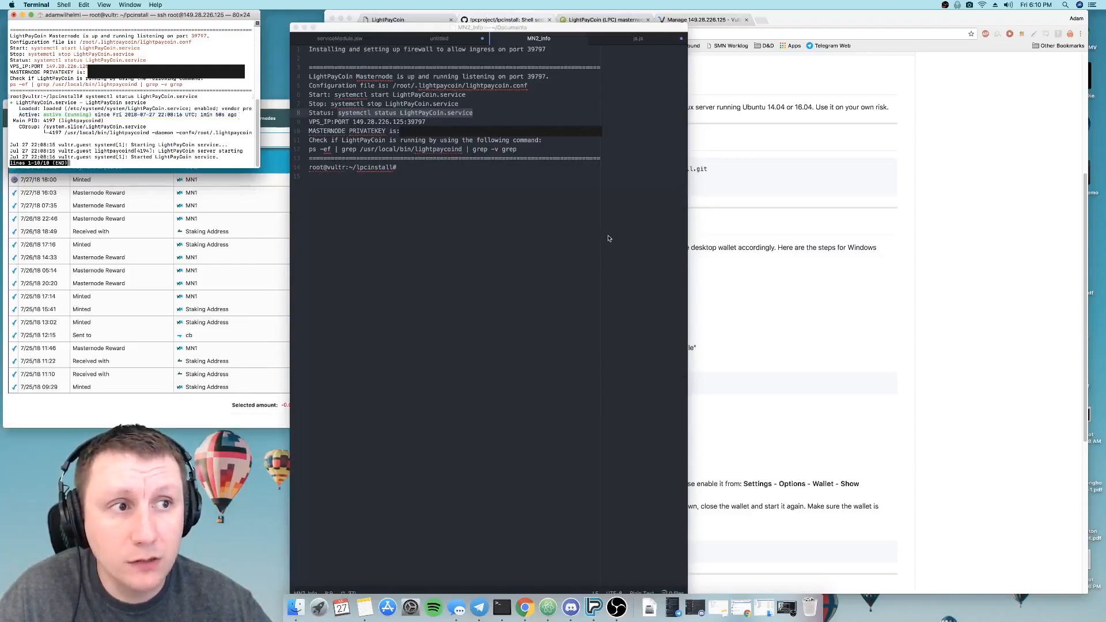
Step: Review the VPS_IP:PORT and private key lines in MN2_Info, and read the Desktop wallet setup section of the GitHub guide
click(565, 208)
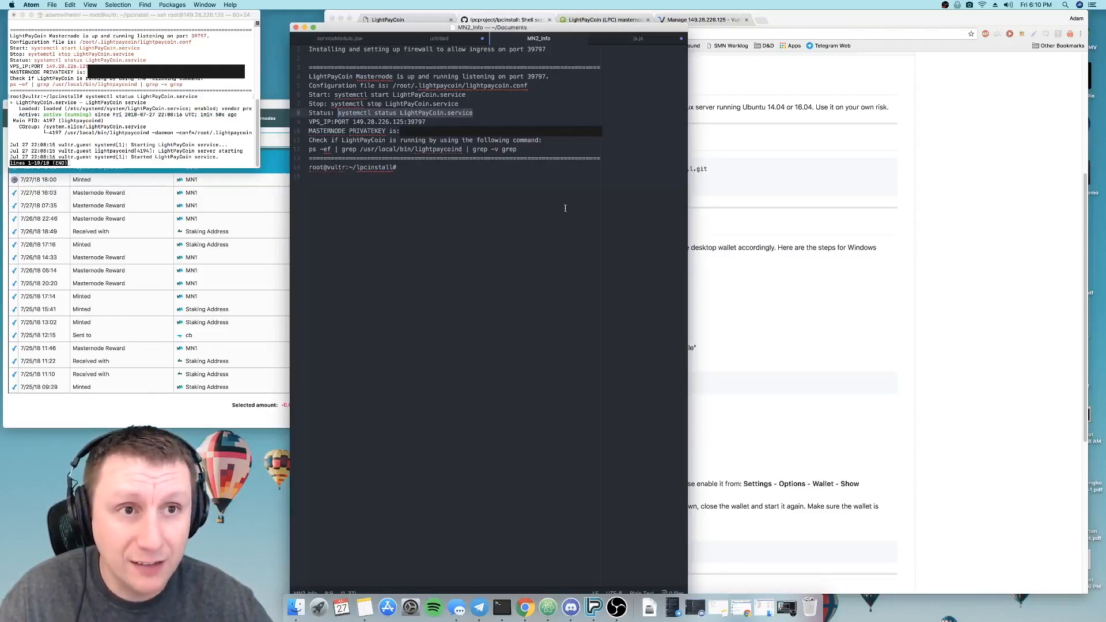
click(564, 207)
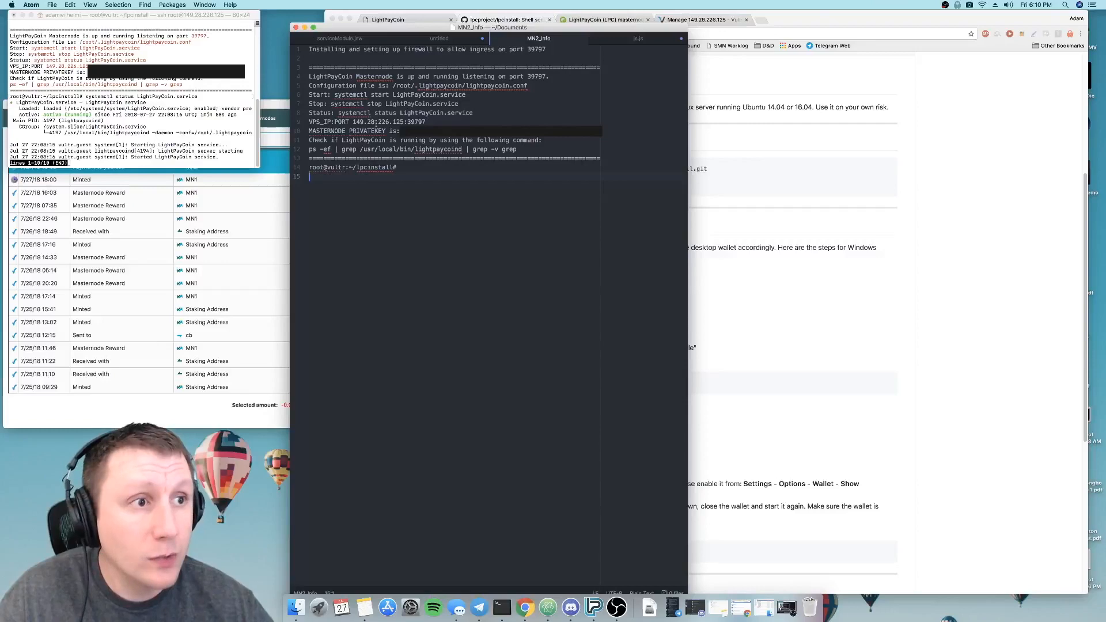
drag(353, 121, 453, 122)
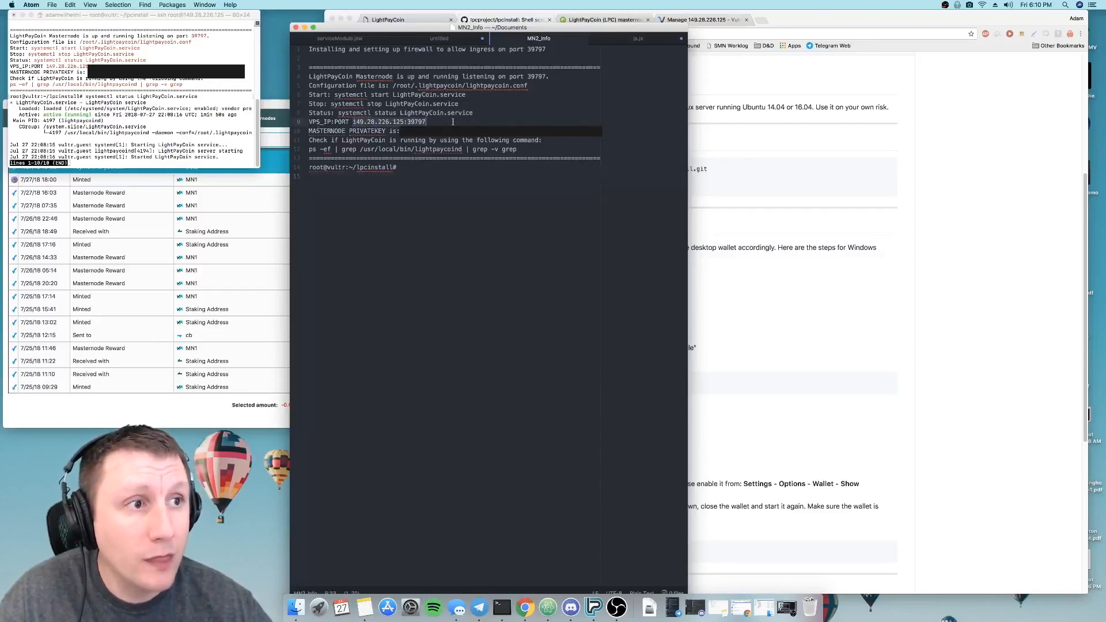
click(412, 131)
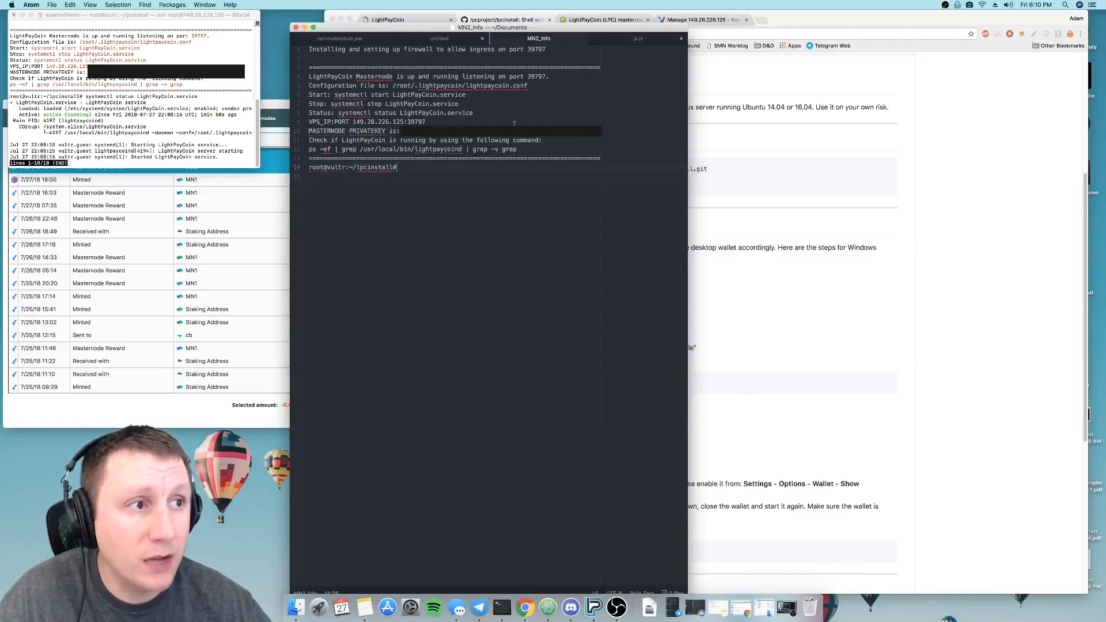
click(777, 307)
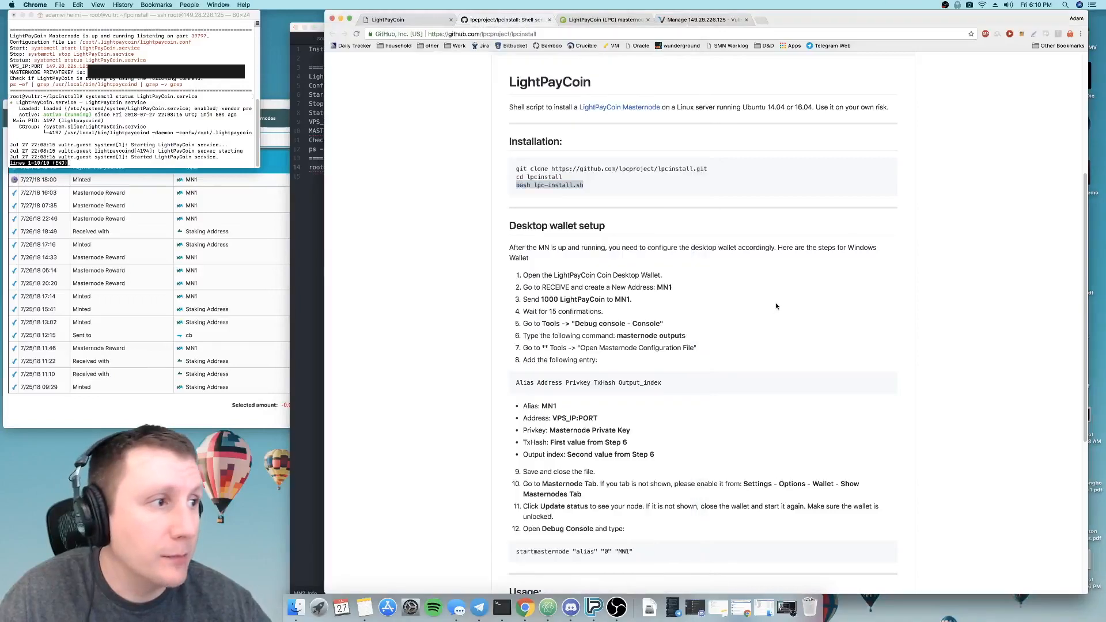
scroll(692, 311, down, 3)
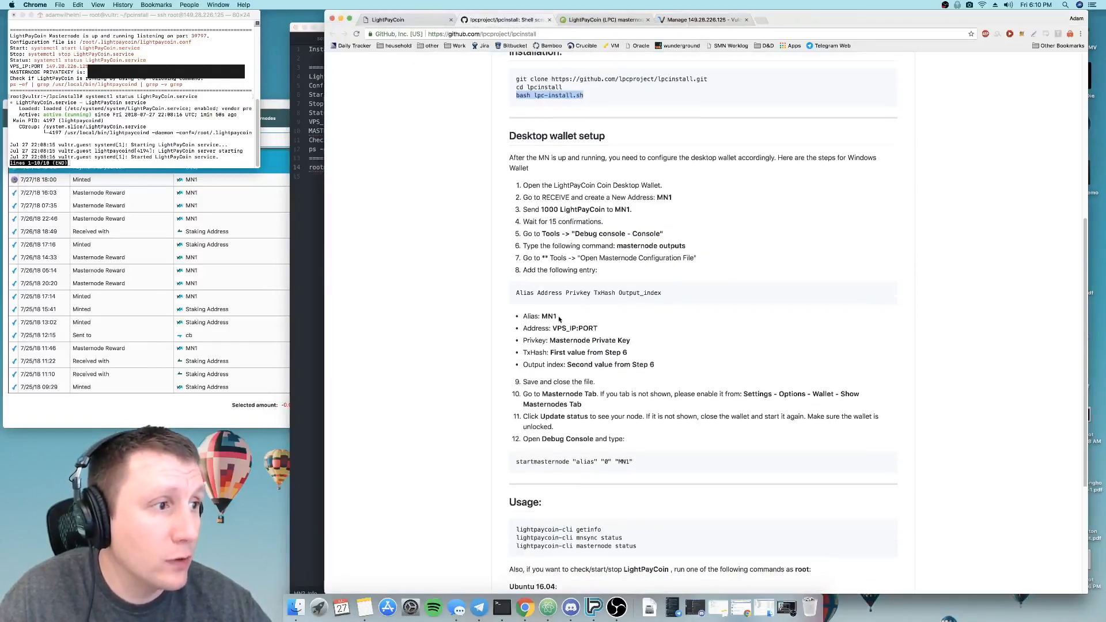
Step: Open the LightPayCoin wallet's debug console and run masternode outputs
click(278, 108)
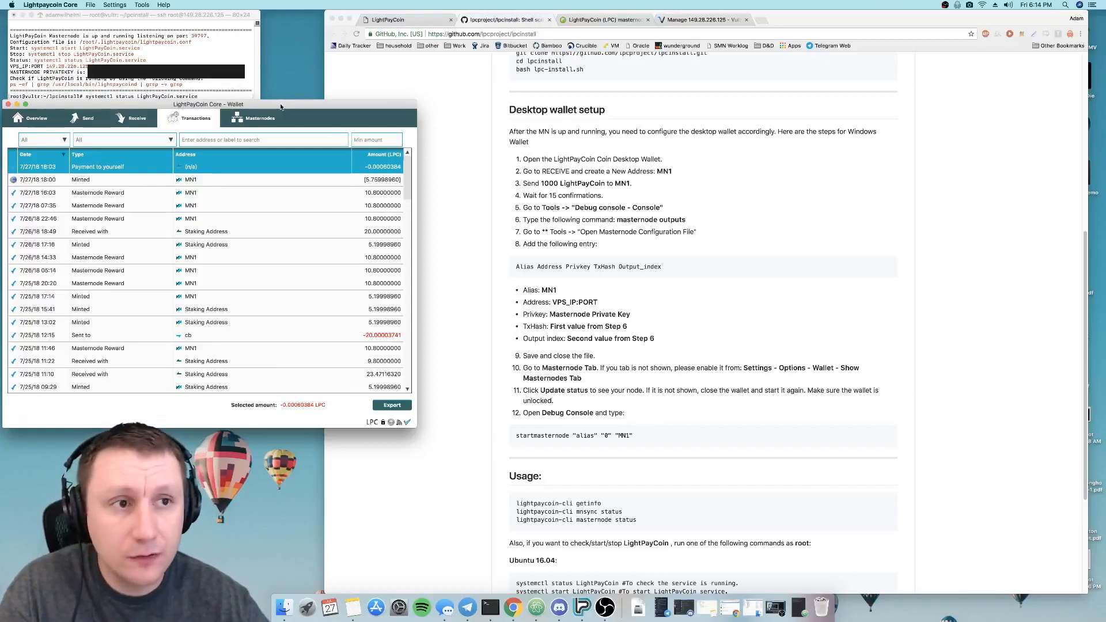
click(142, 4)
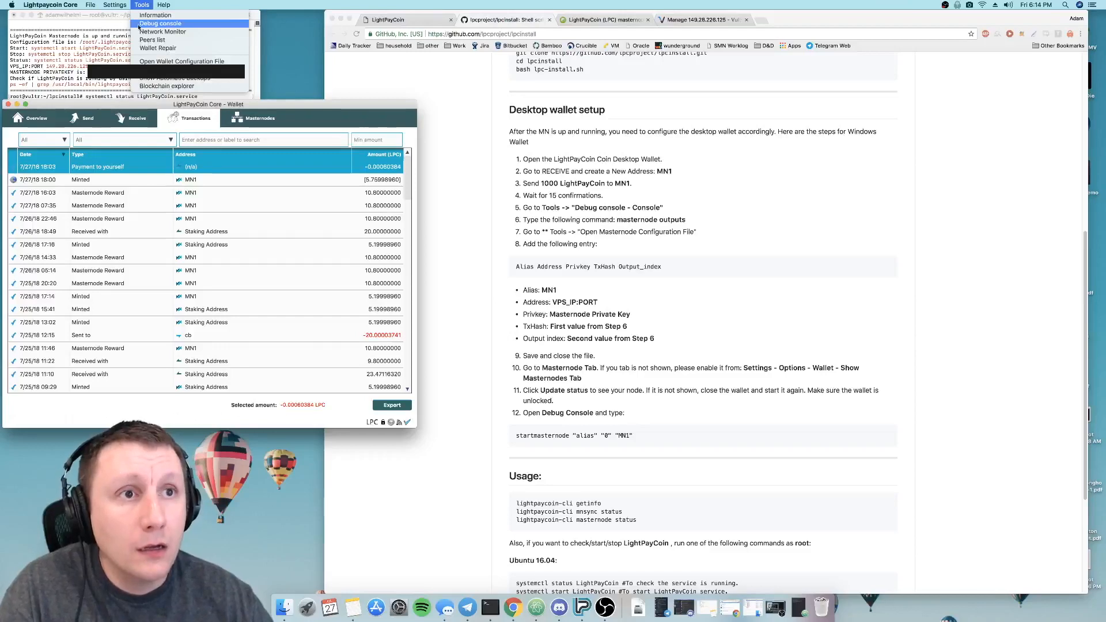
click(144, 23)
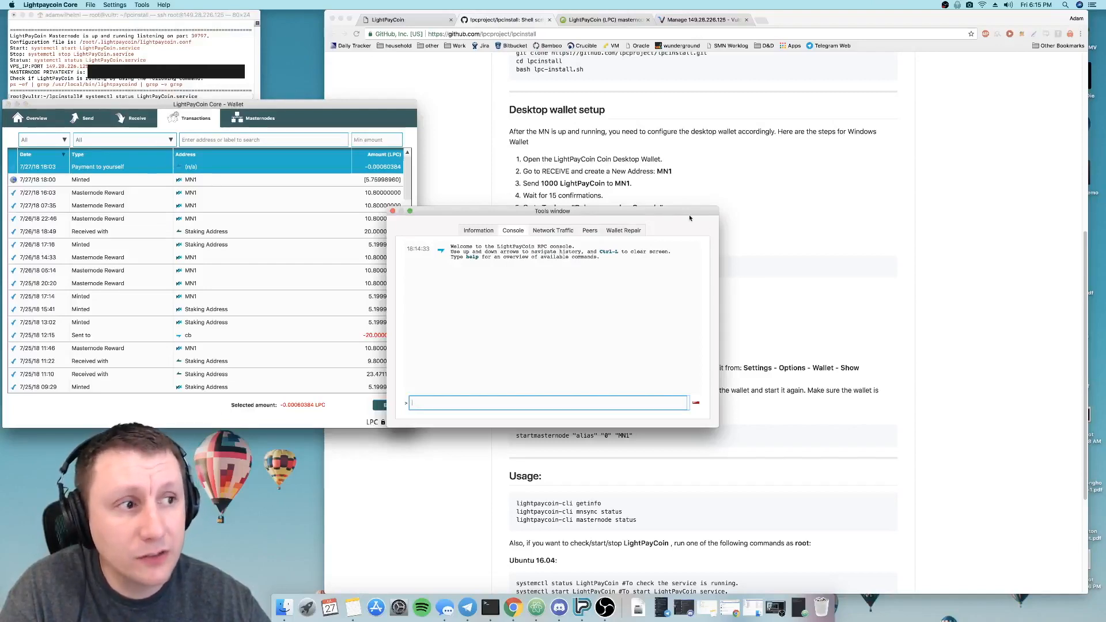
drag(689, 216, 367, 165)
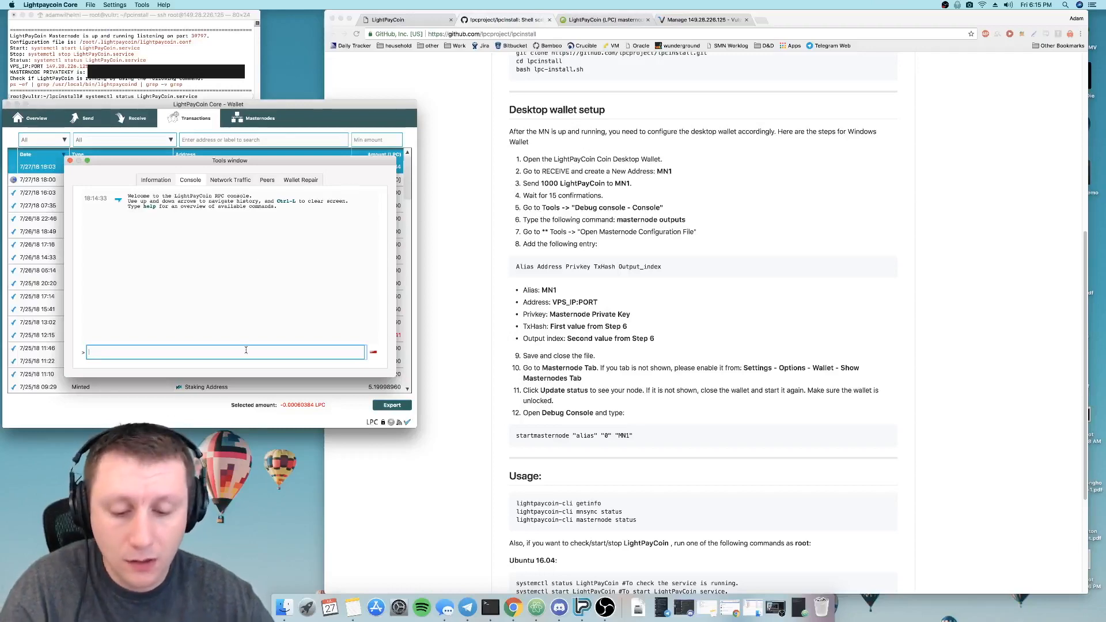
text(masternode outputs)
key(Return)
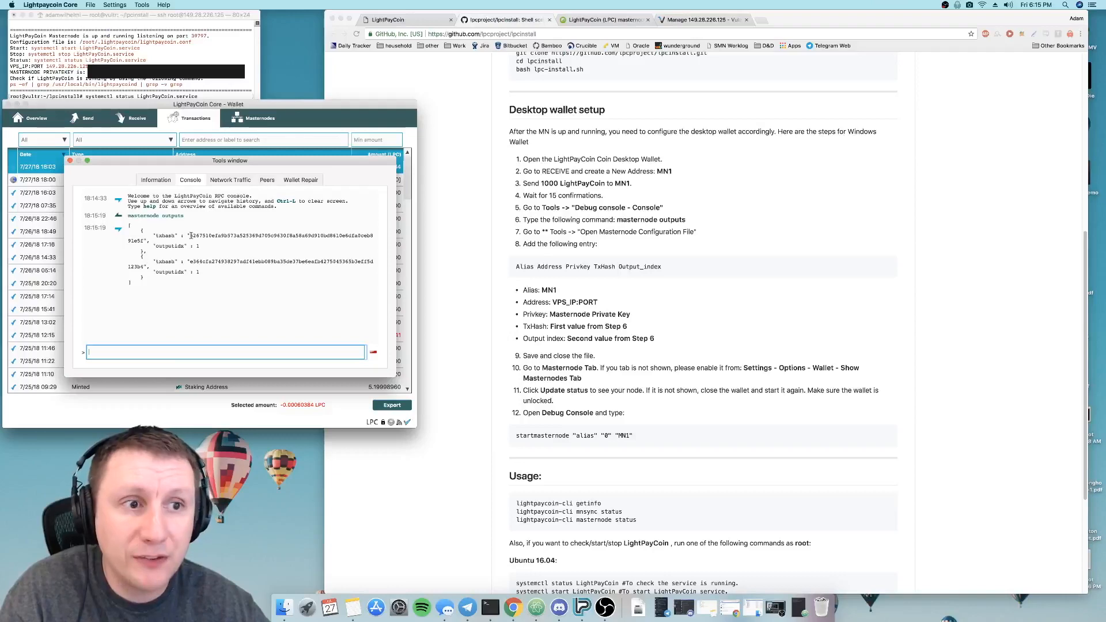
Step: Copy the second masternode output block, with its txhash and outputidx, from the console to the end of MN2_Info and save the file
double_click(192, 234)
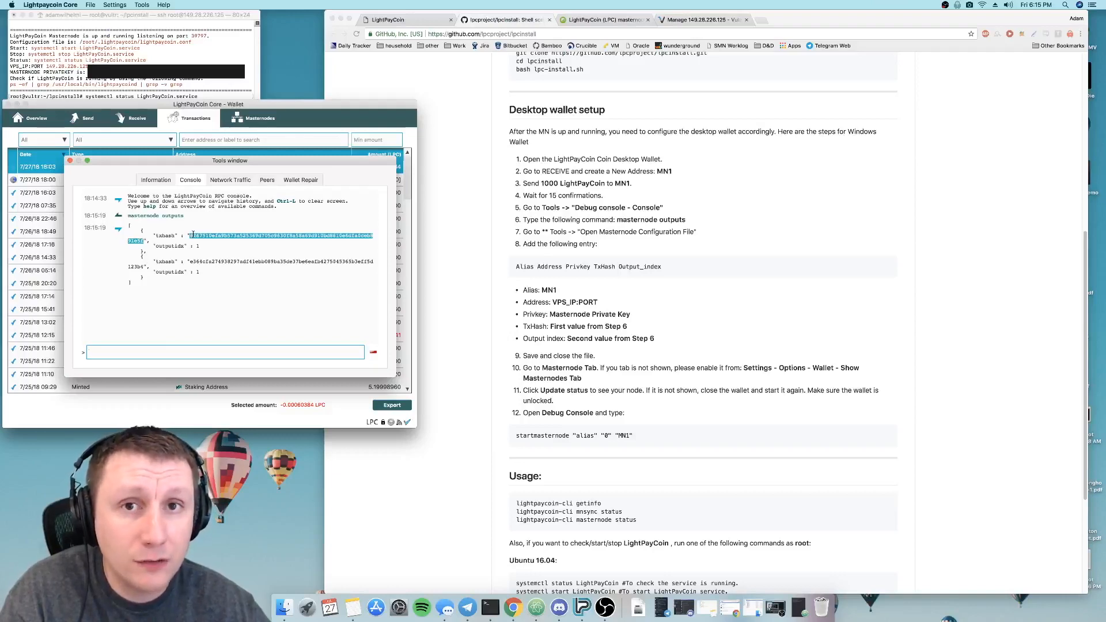
double_click(207, 261)
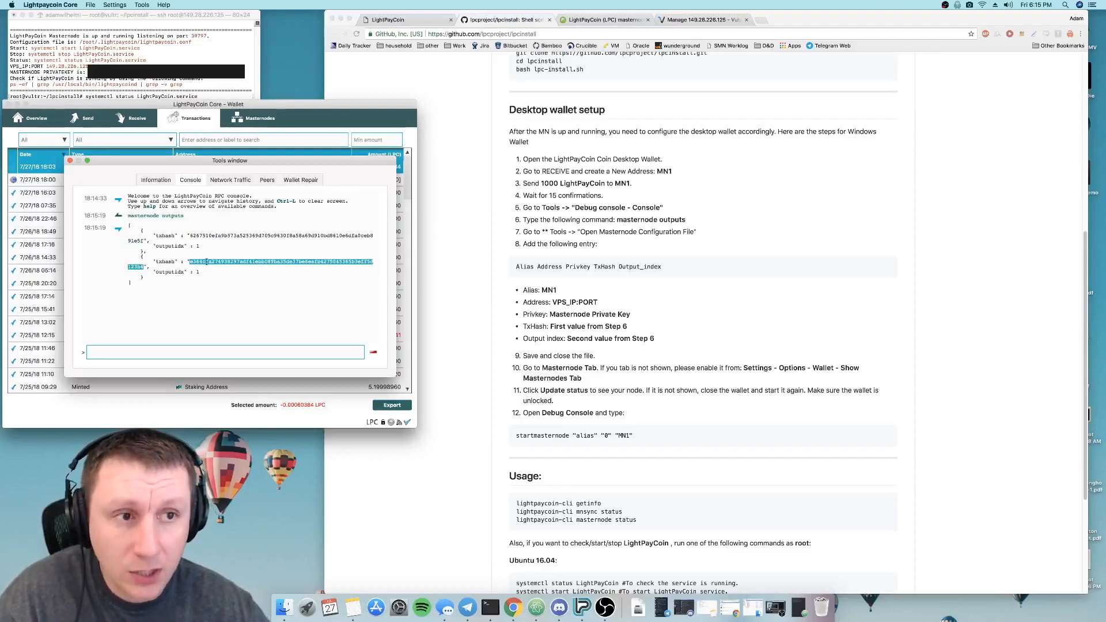
drag(155, 277, 141, 256)
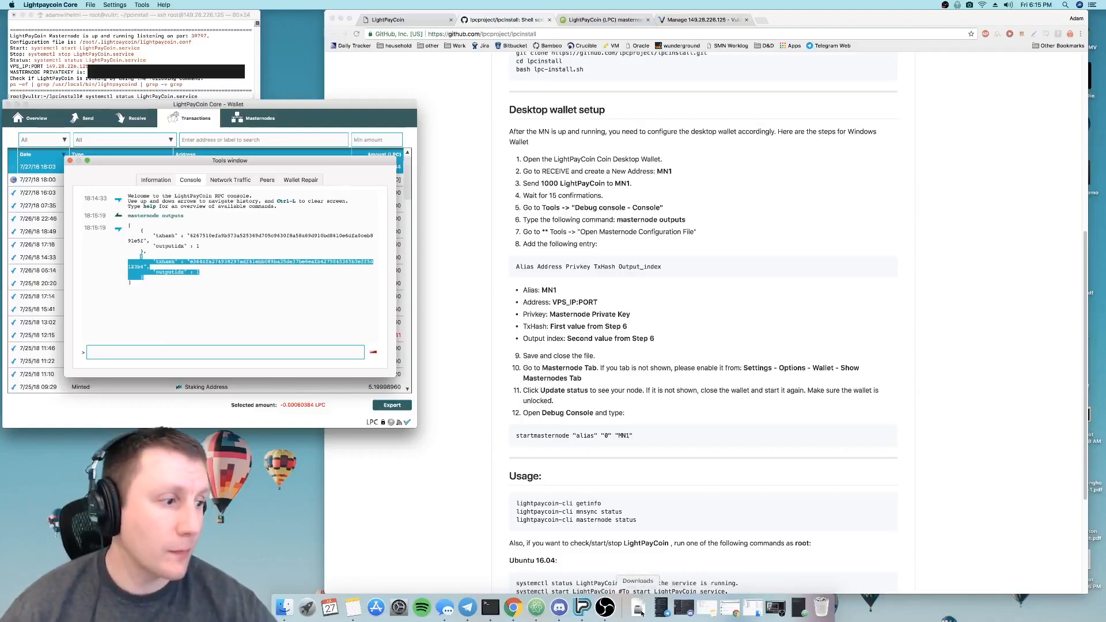
click(799, 606)
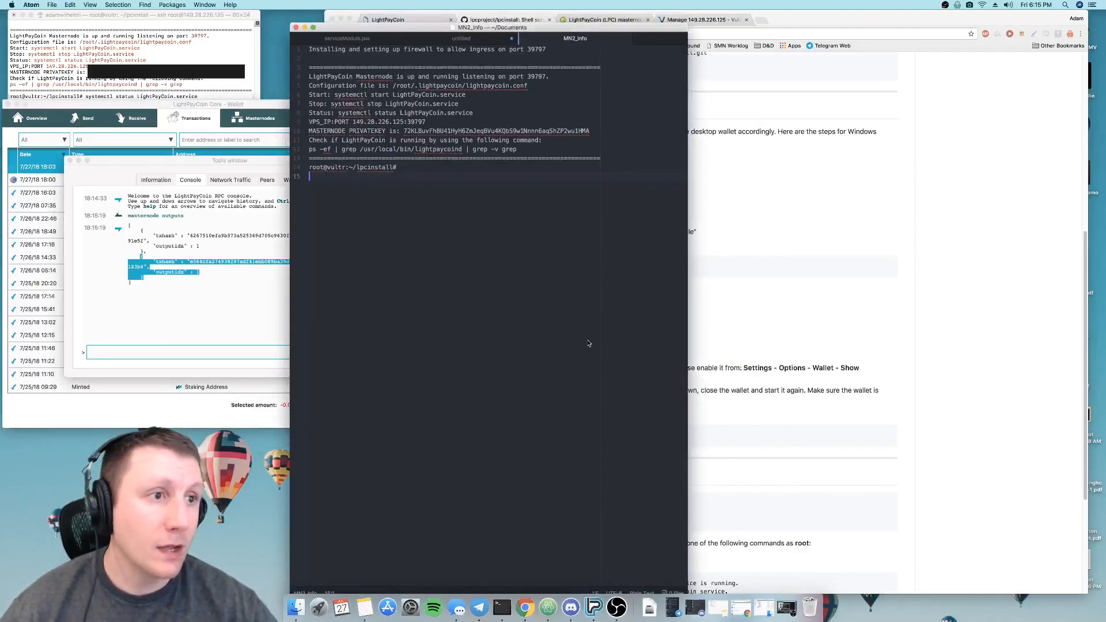
key(Return)
key(Return)
key(Return)
key(super+v)
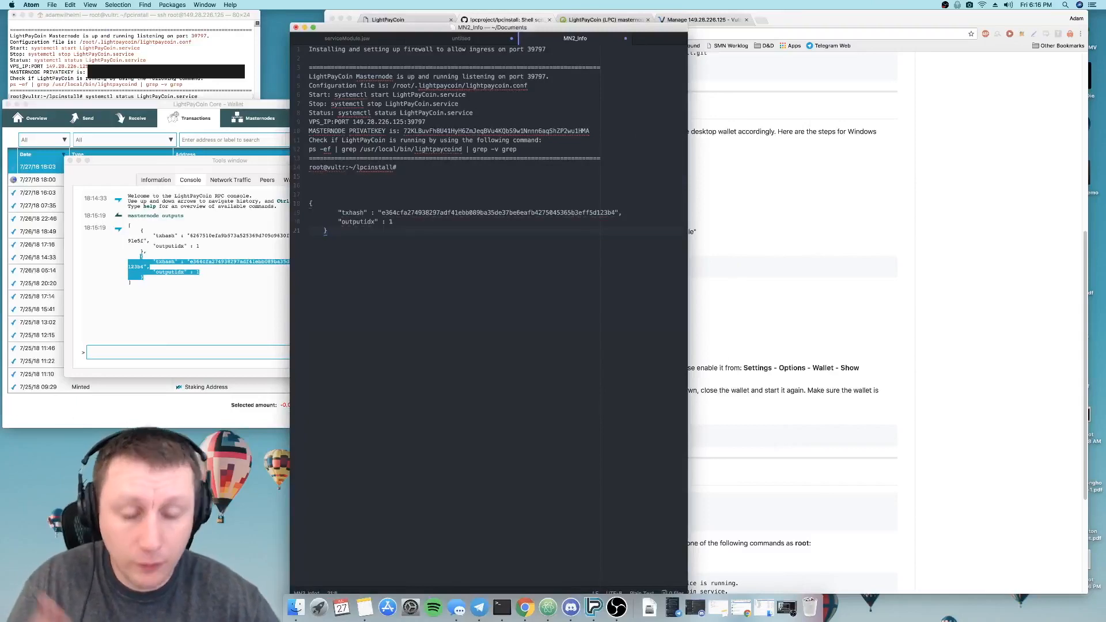
key(super+s)
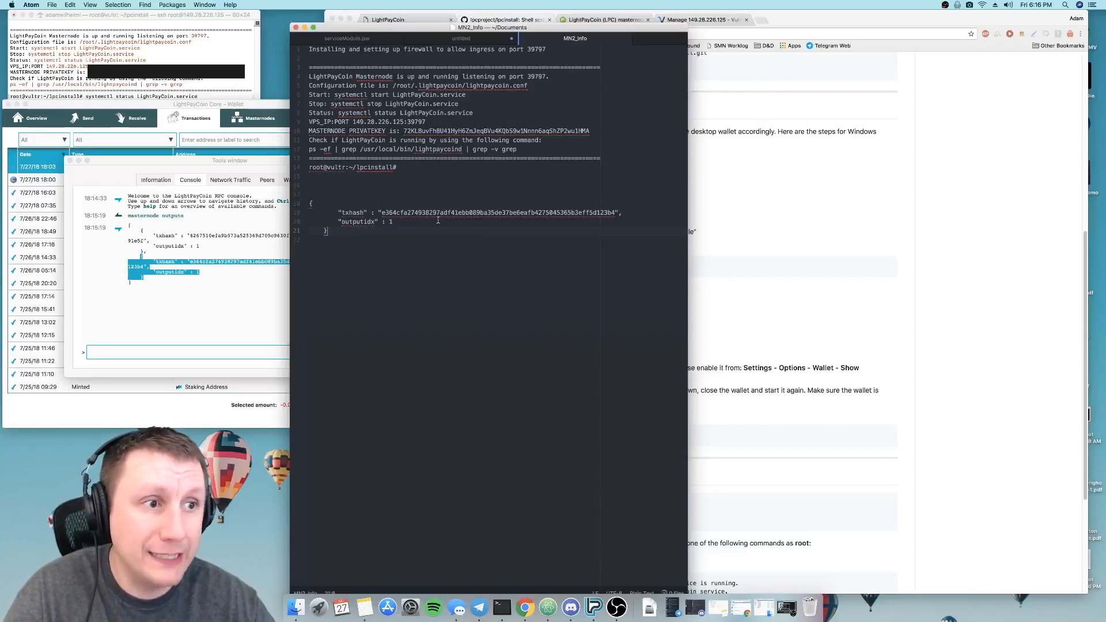
Step: Close the debug console and open the masternode configuration file from the LightPayCoin wallet
click(79, 164)
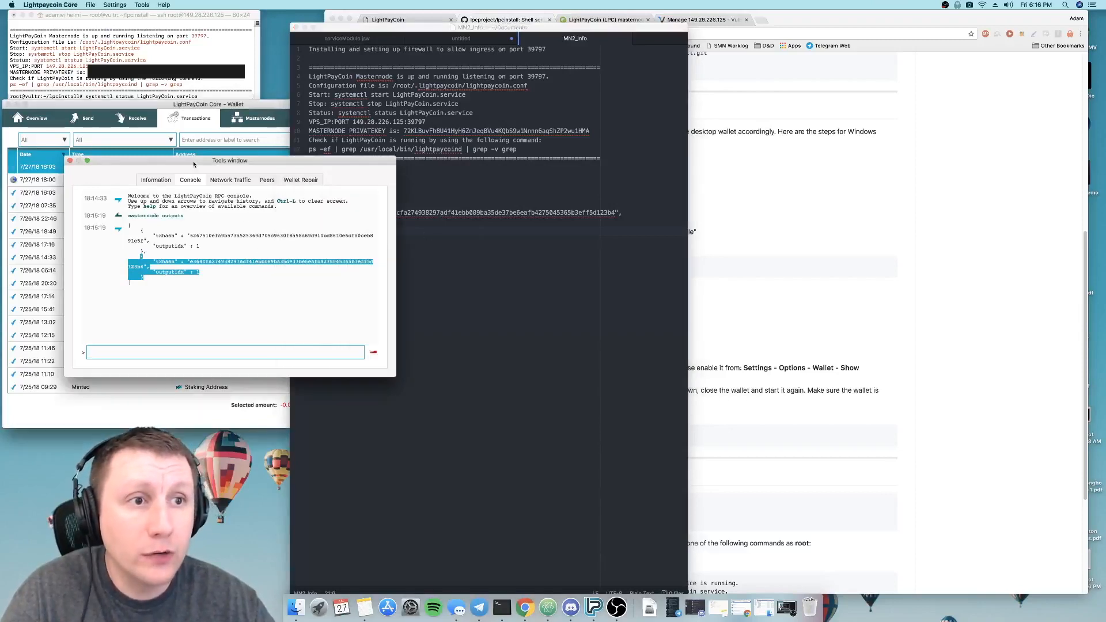
click(69, 161)
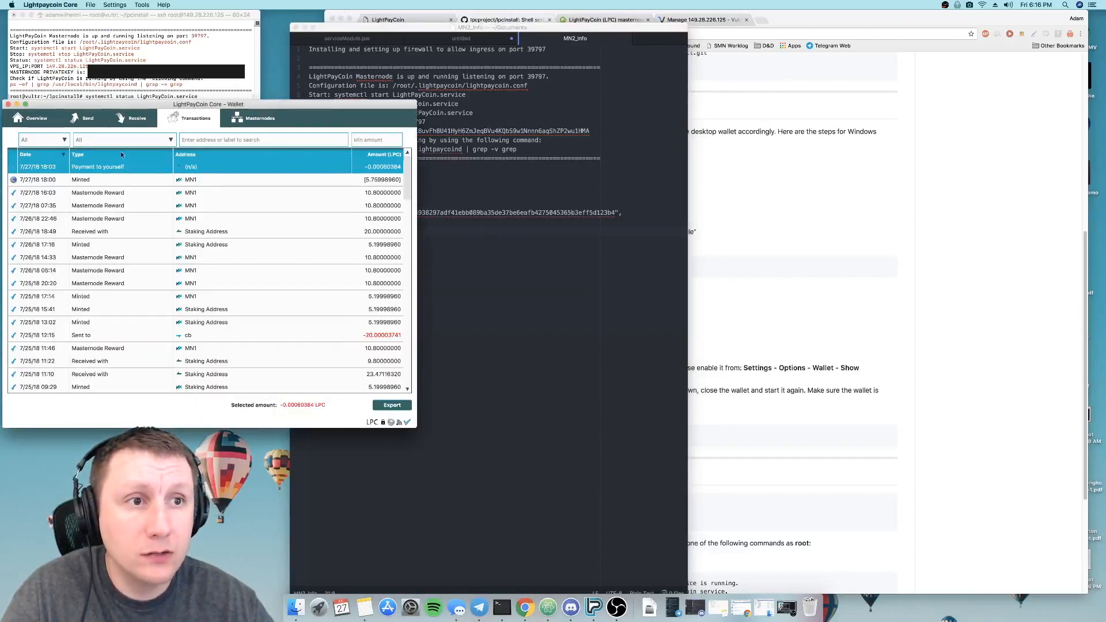
click(805, 225)
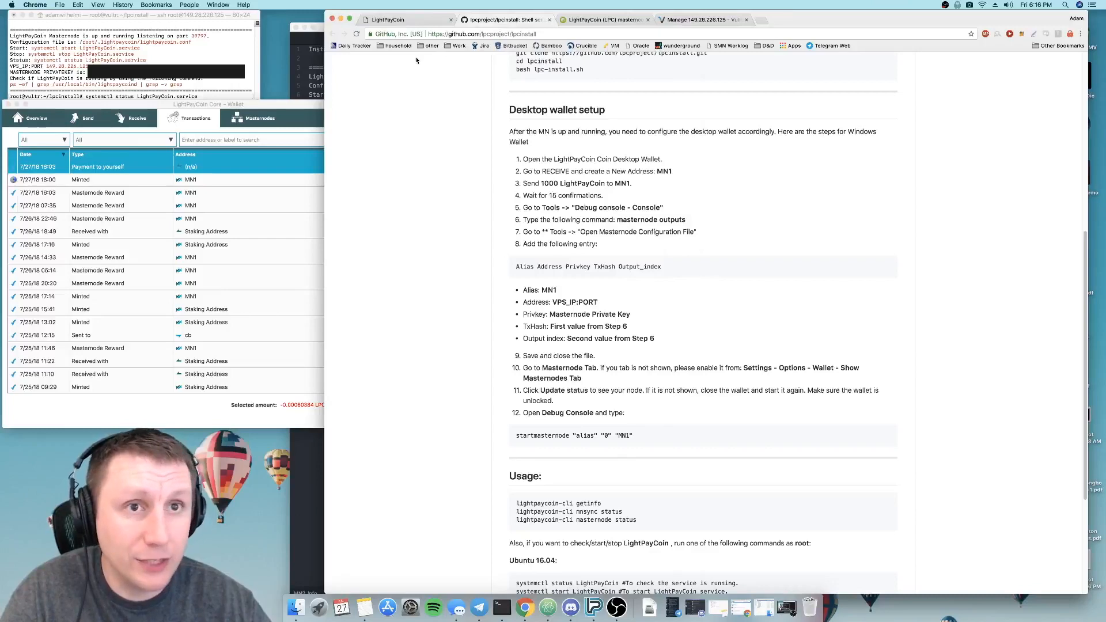
click(316, 105)
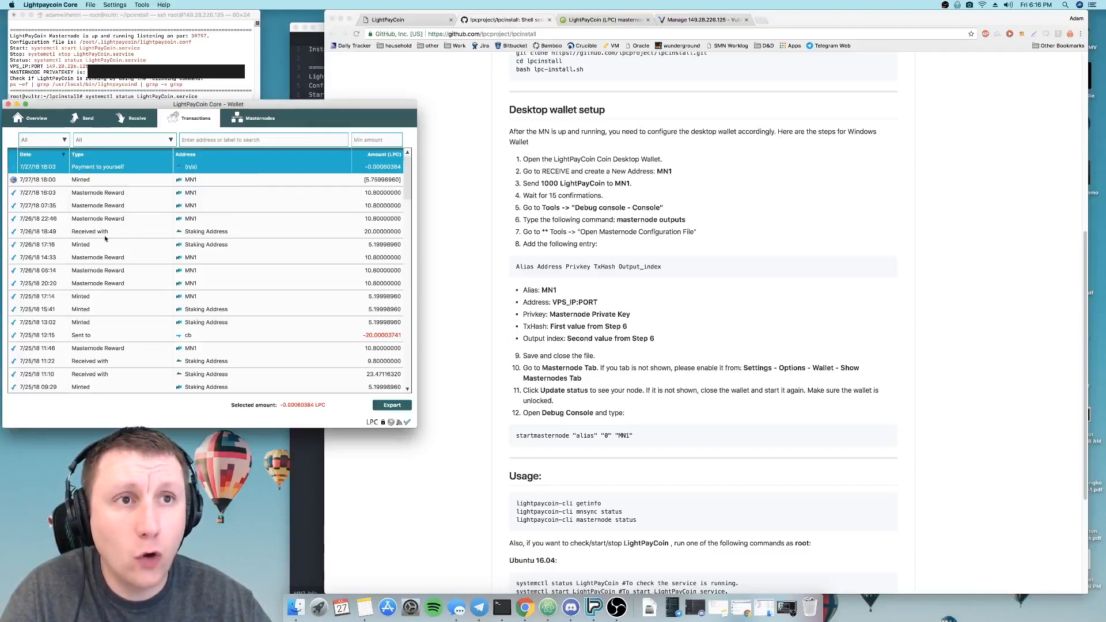
click(142, 5)
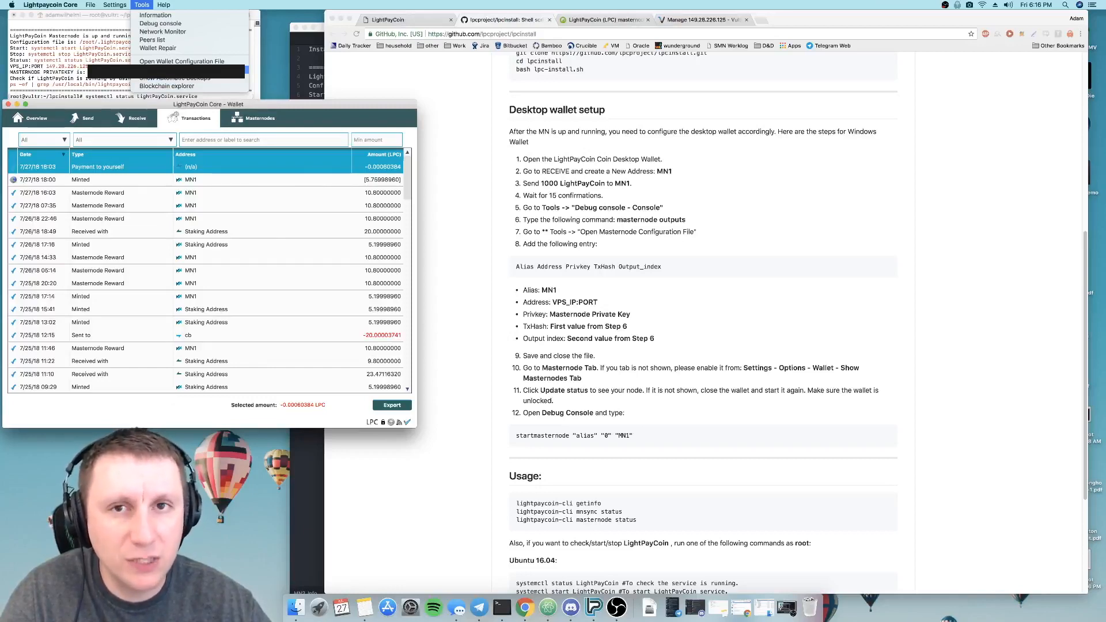
click(187, 69)
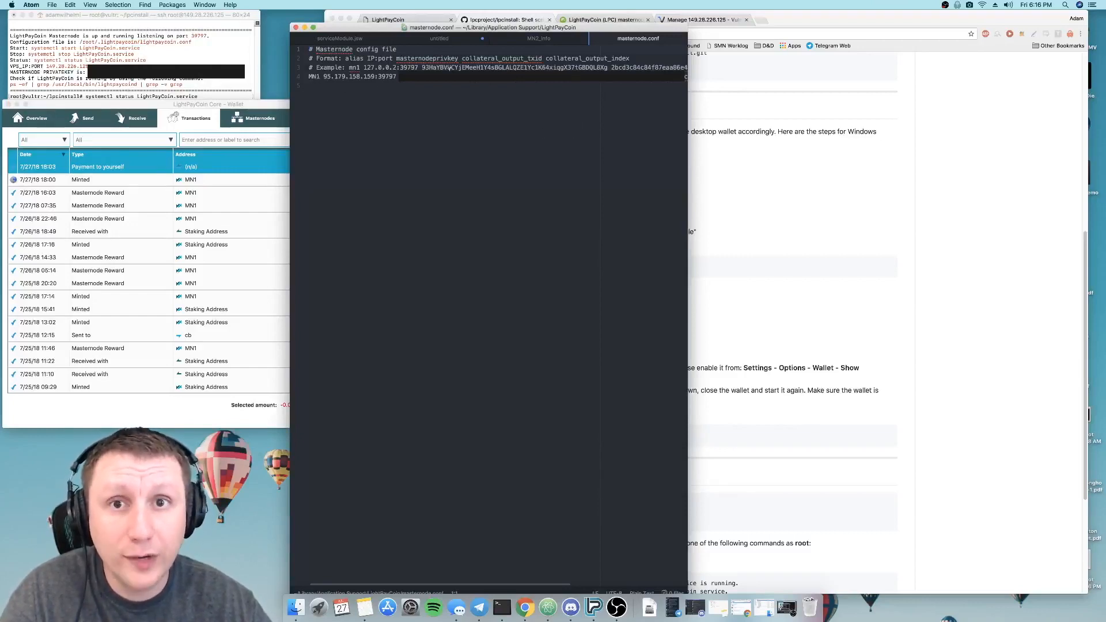
Step: Compare the existing MN1 line in masternode.conf with the entry format described in the GitHub guide
drag(310, 79, 359, 85)
click(767, 187)
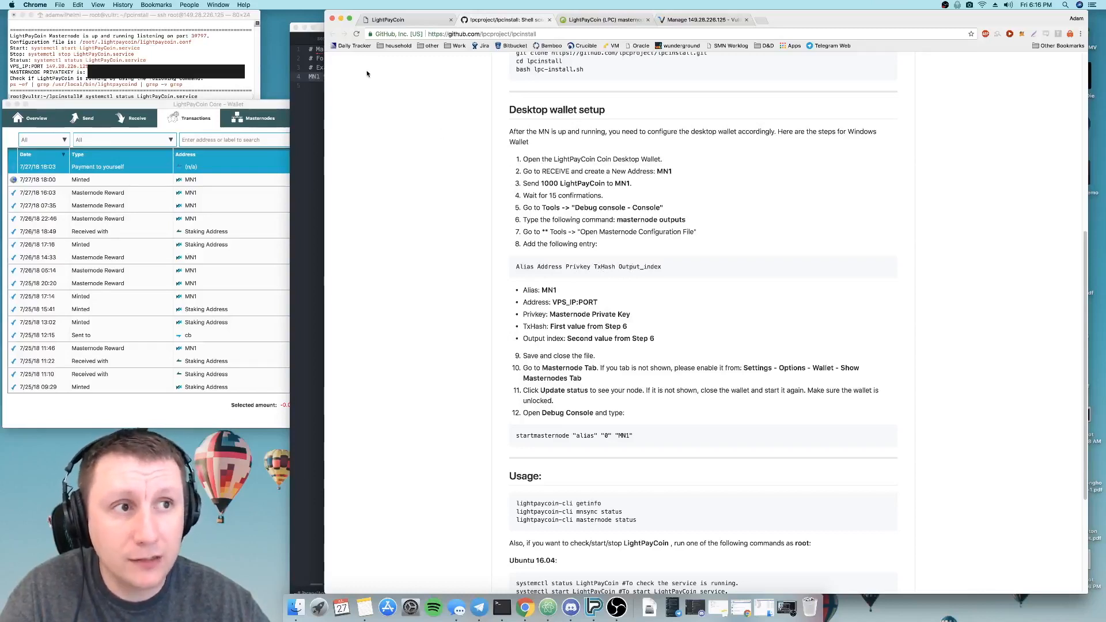
click(316, 75)
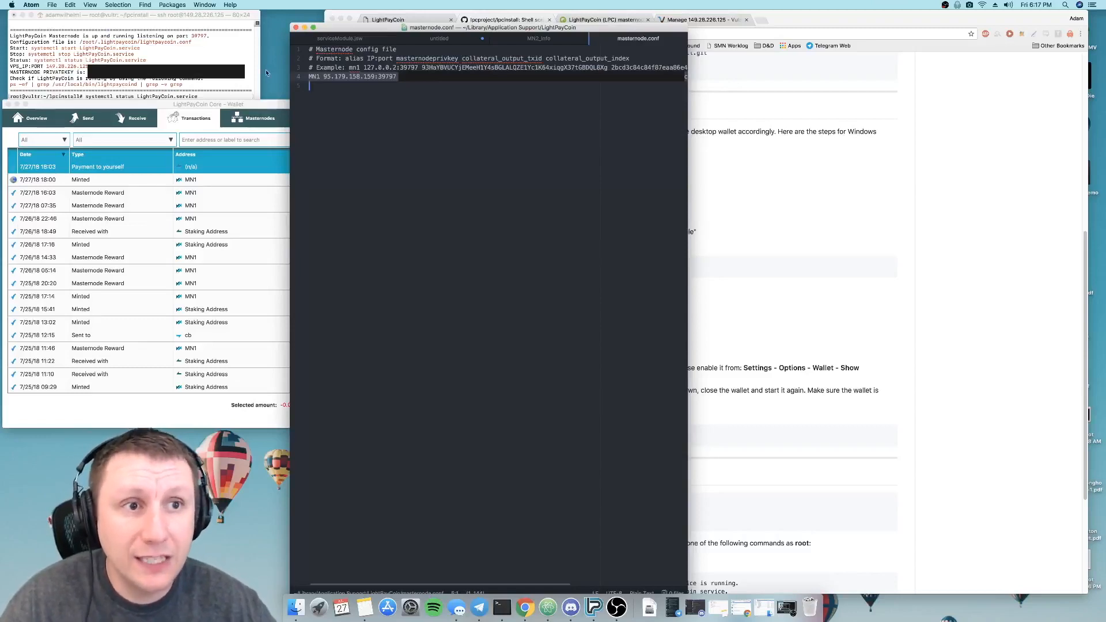
Step: Look up the MN1 label in the wallet's requested payments history to match it with the configuration alias
click(96, 130)
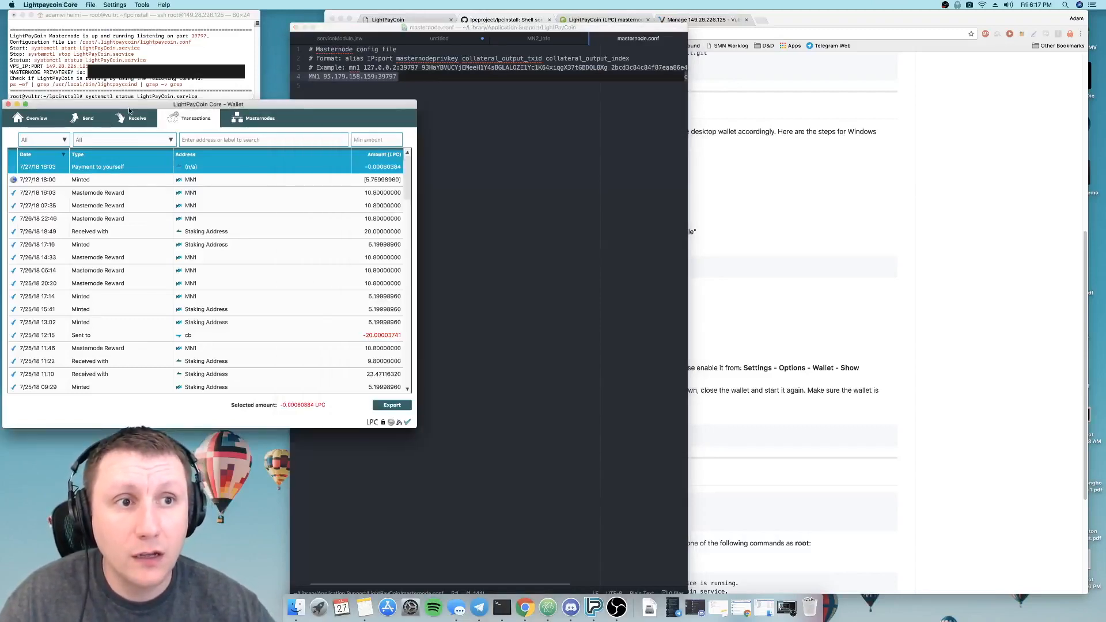
click(133, 118)
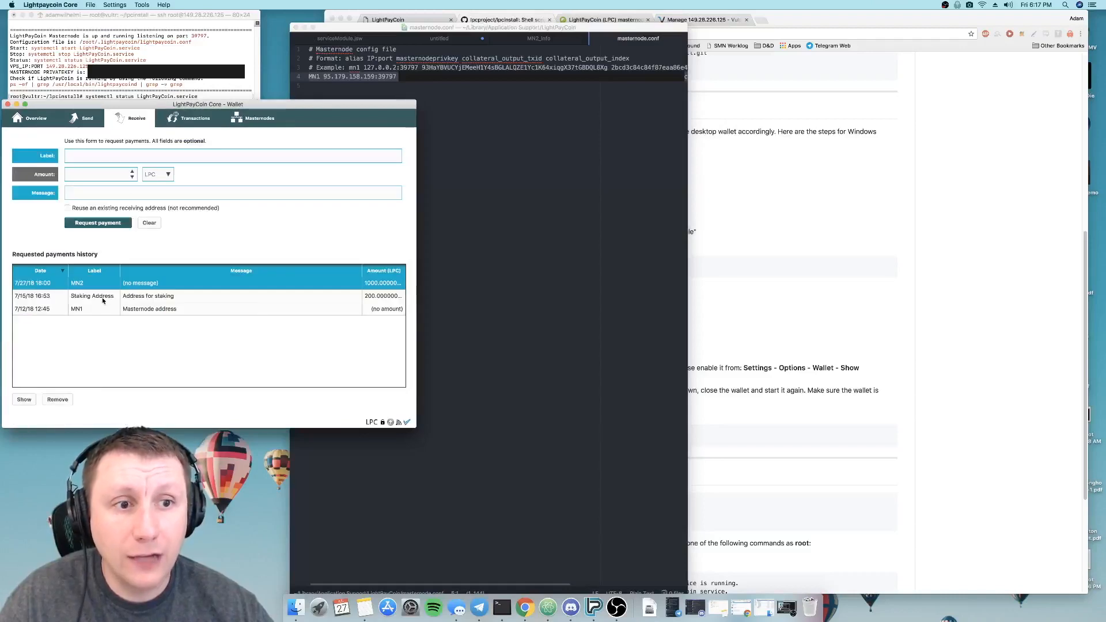
click(92, 309)
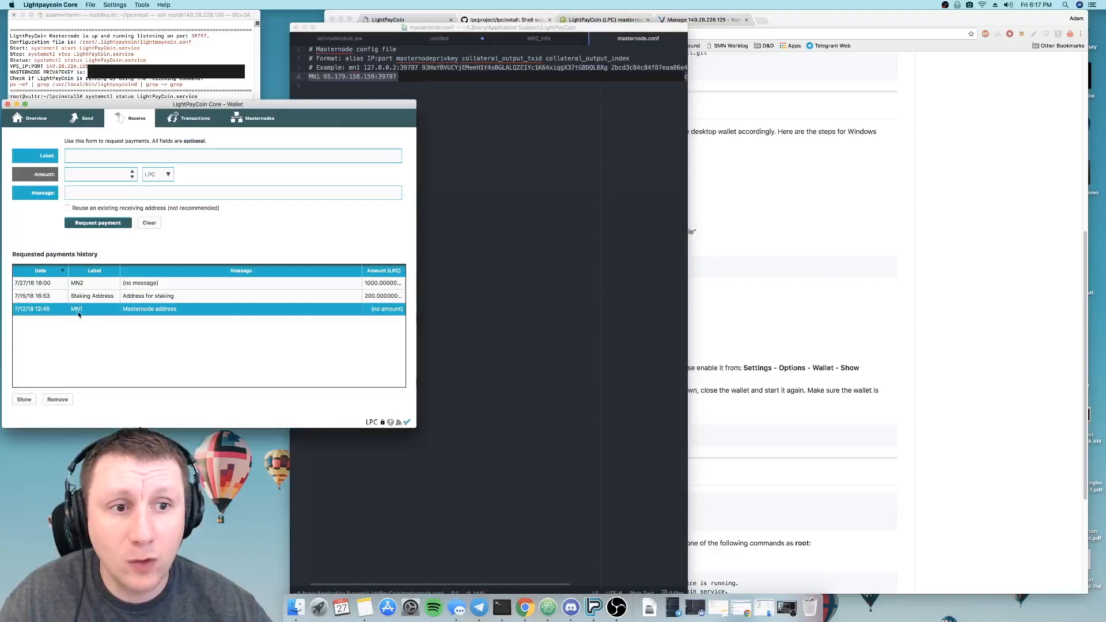
Step: Start a new entry with the alias MN2 on the line below the MN1 entry in masternode.conf
click(489, 197)
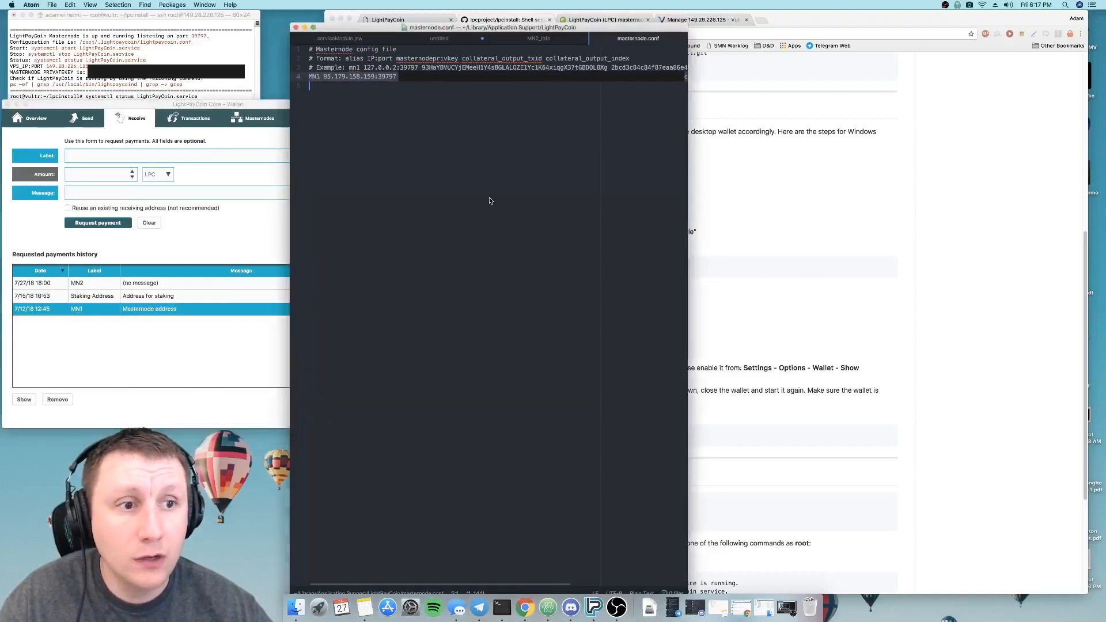
text(MN2)
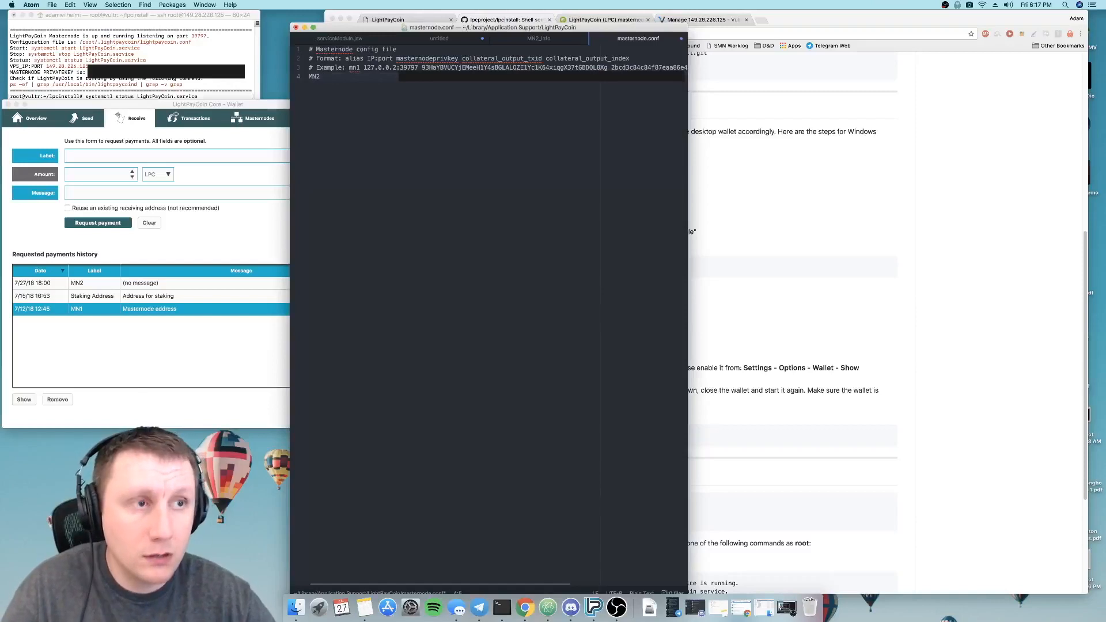
key(super+z)
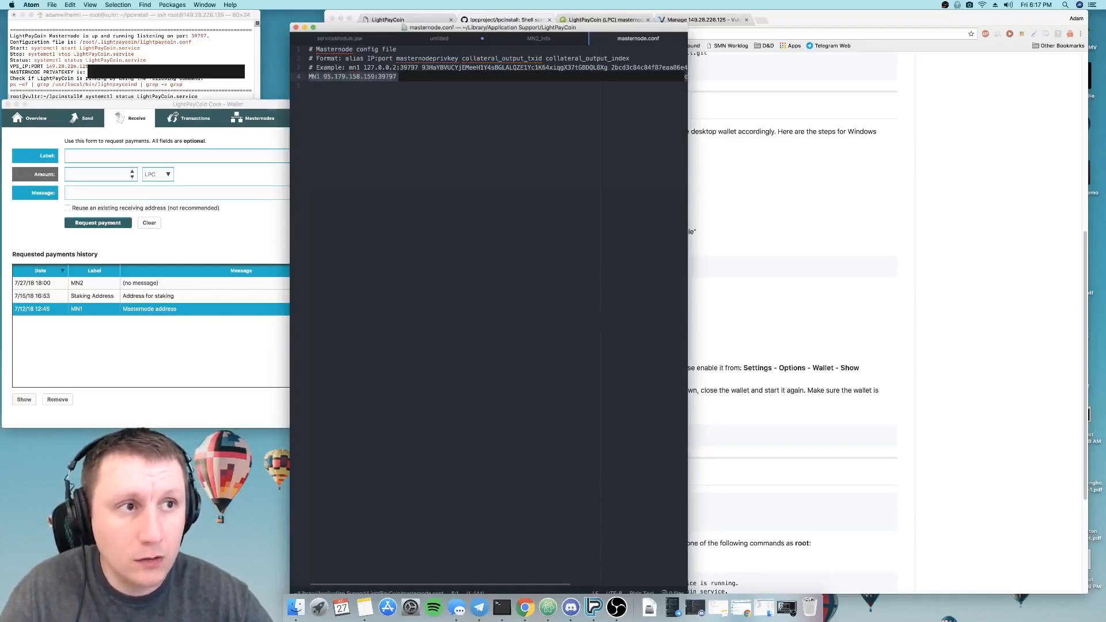
key(Down)
text(MN2)
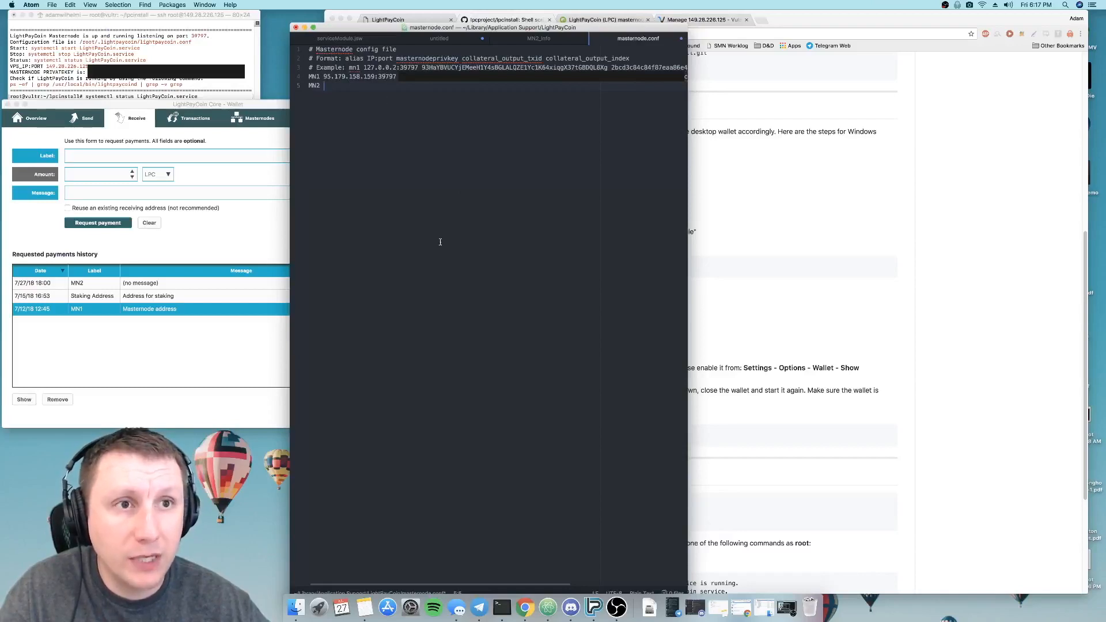
Step: Copy the VPS address and port 149.28.226.125:39797 from MN2_Info and add it after the MN2 alias in masternode.conf
click(196, 21)
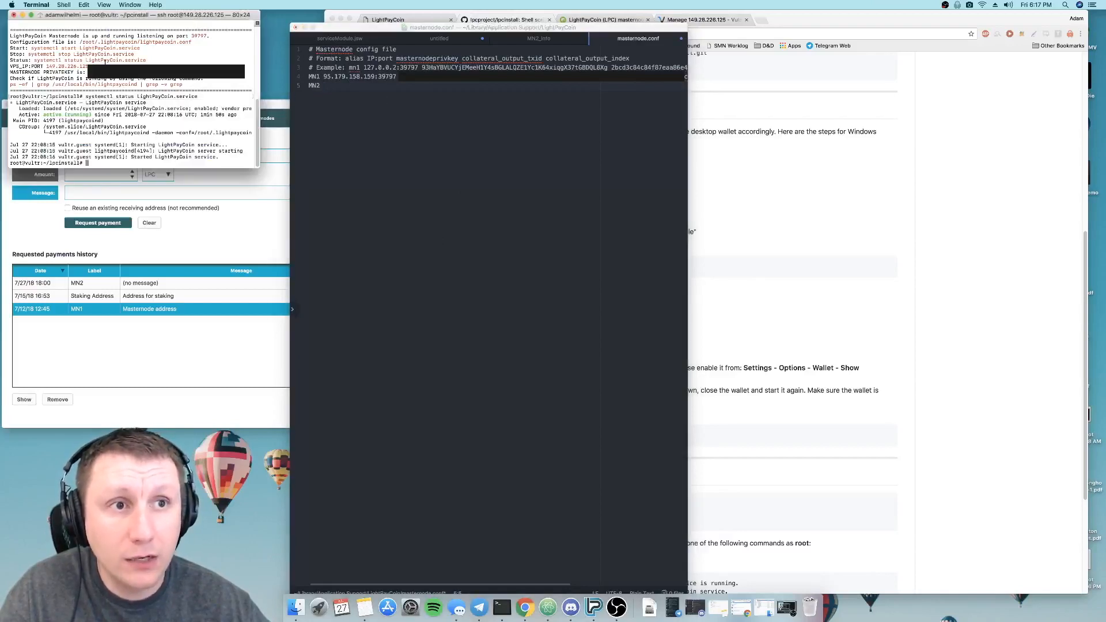
click(540, 39)
click(541, 39)
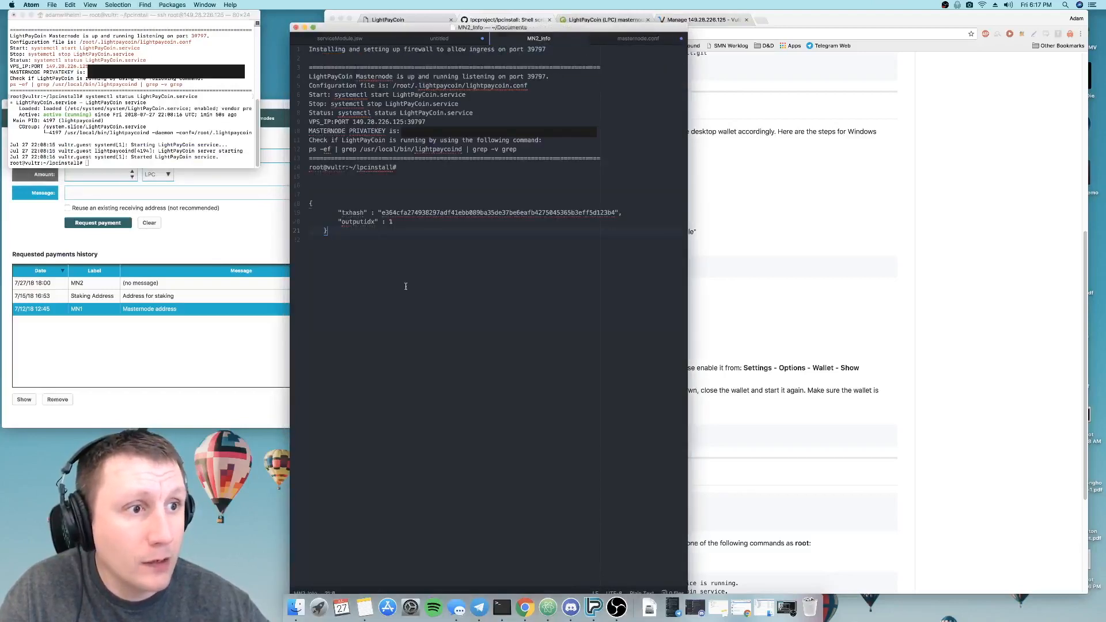
drag(352, 122, 426, 122)
key(super+c)
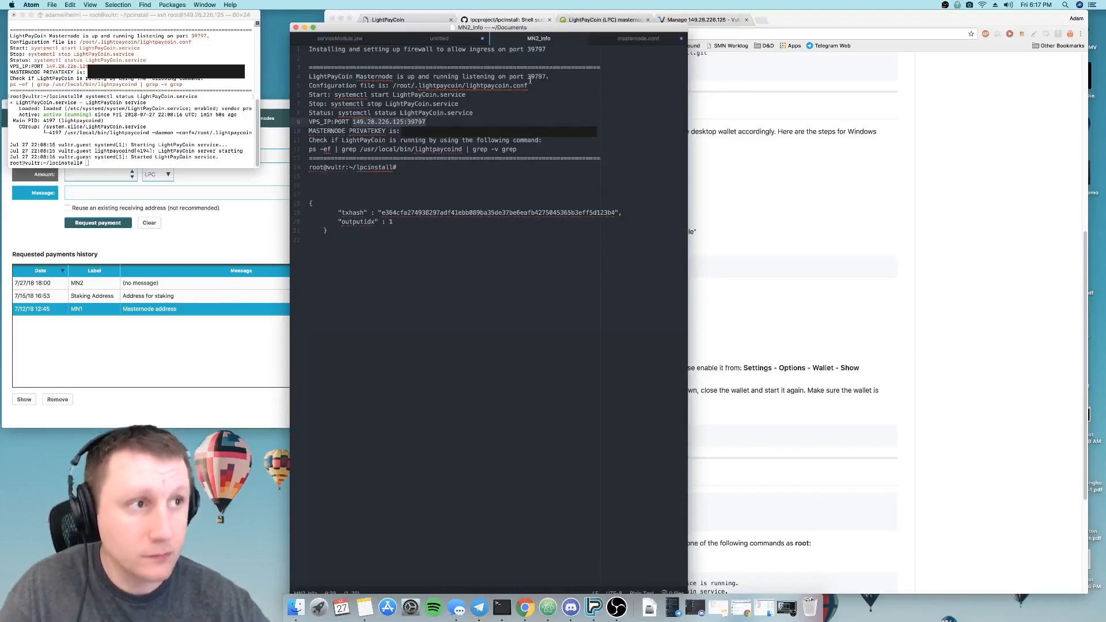
click(637, 39)
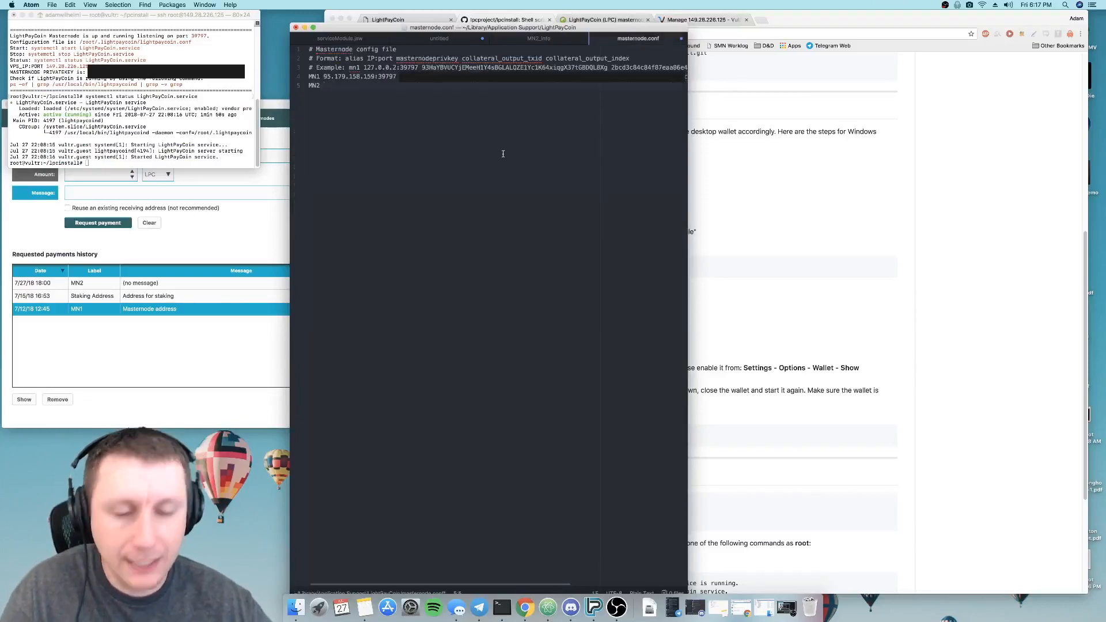
key(super+v)
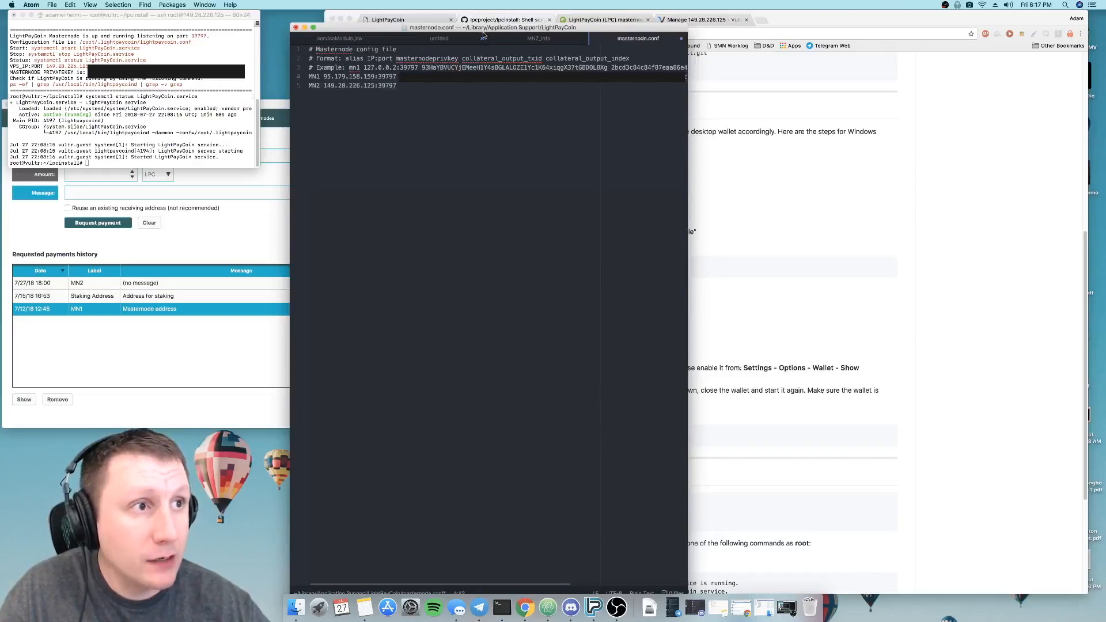
Step: Uncover the GitHub guide and copy the masternode private key from MN2_Info to the end of the MN2 line in masternode.conf
drag(484, 29, 246, 25)
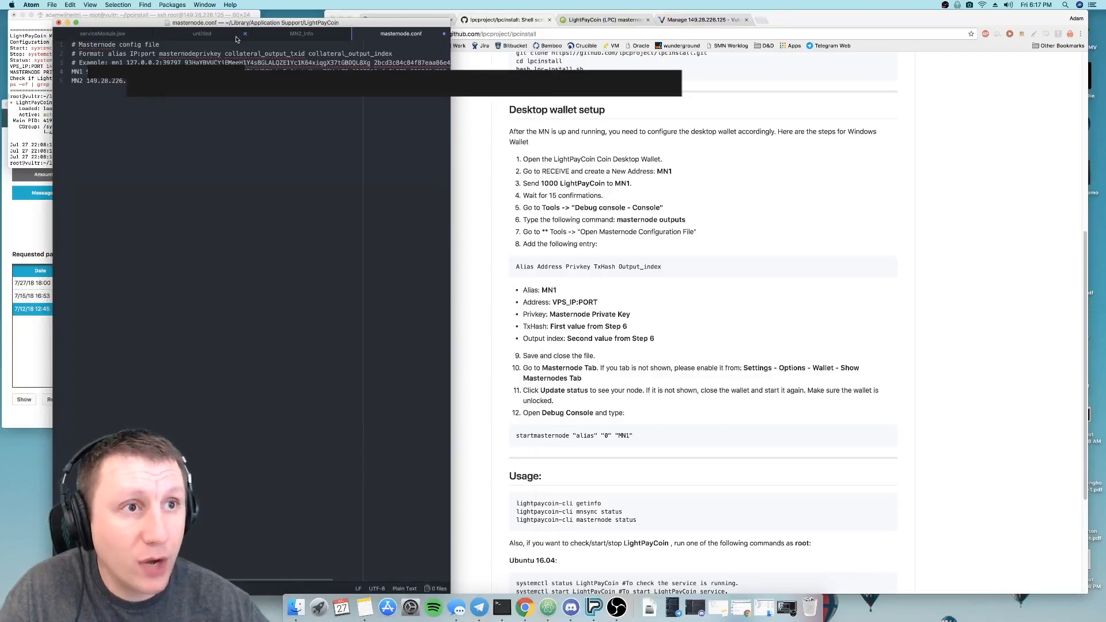
click(277, 35)
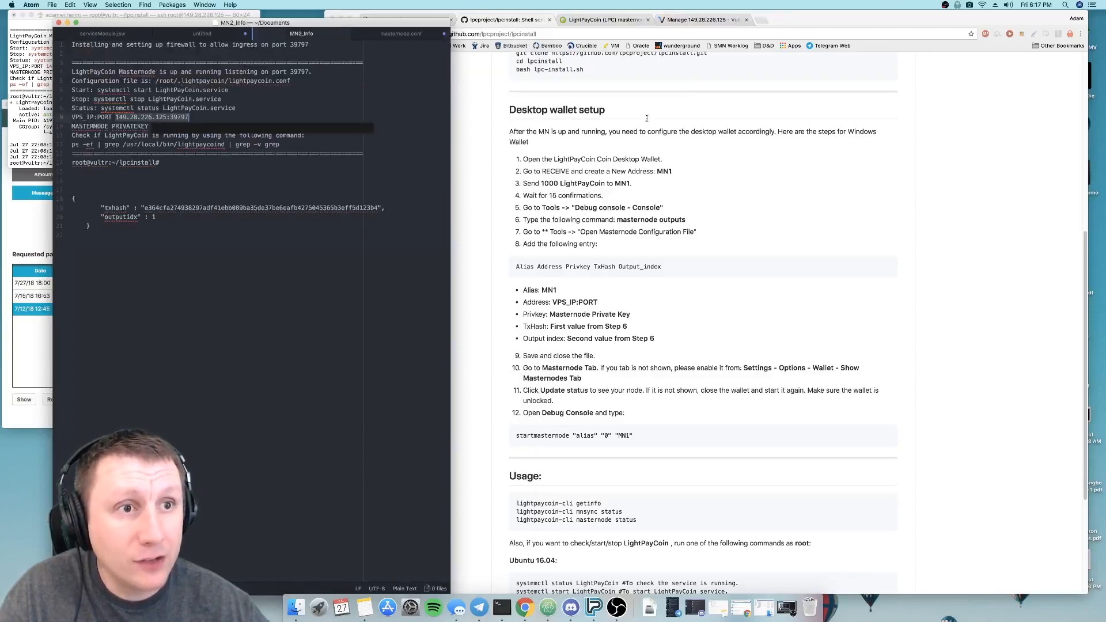
double_click(224, 126)
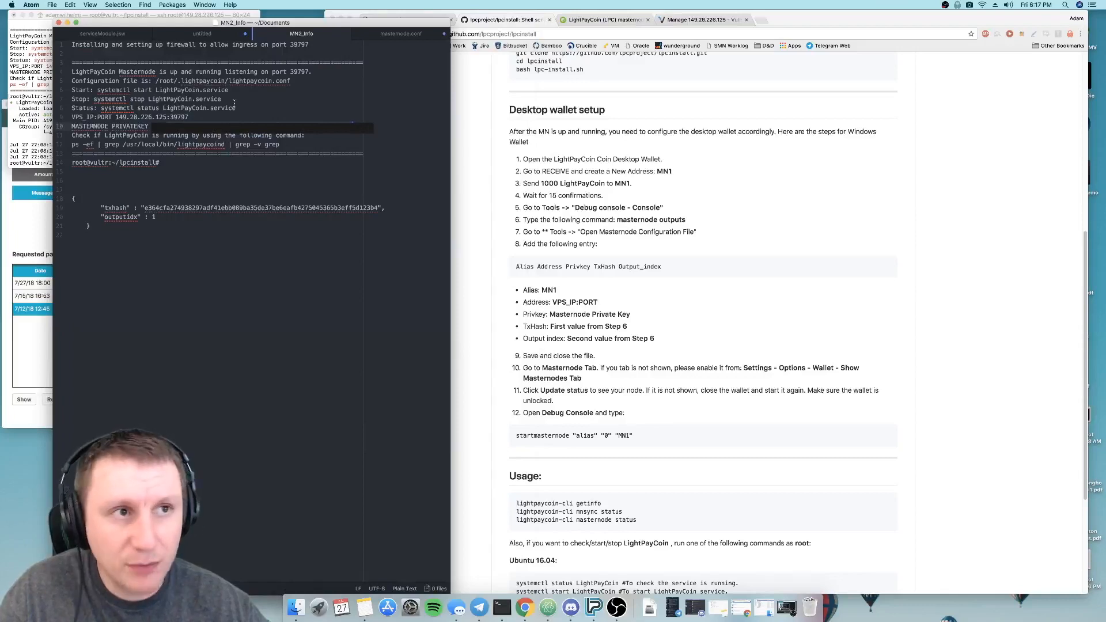
click(401, 34)
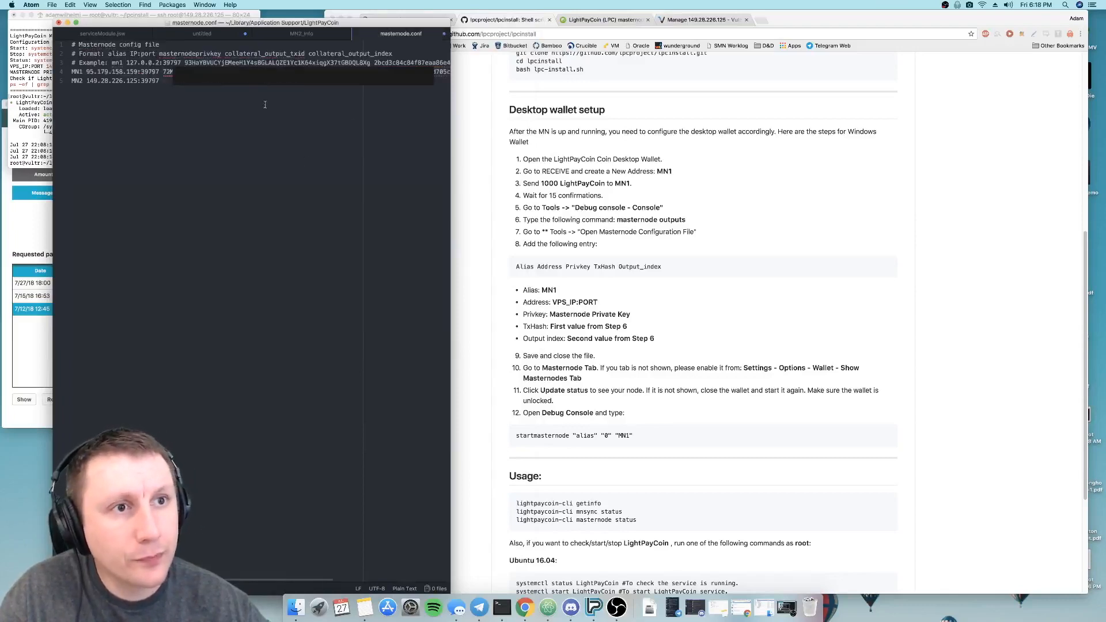
key(super+v)
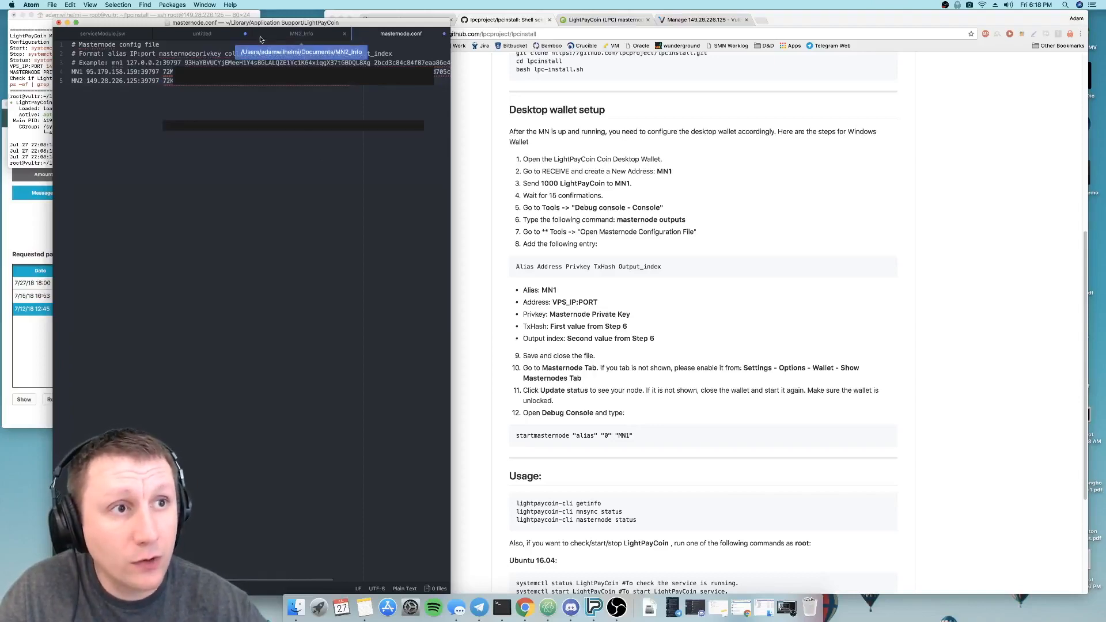
Step: Append the txhash from MN2_Info and the output index 1 to the MN2 line, and check the index against MN2_Info
click(301, 34)
double_click(207, 207)
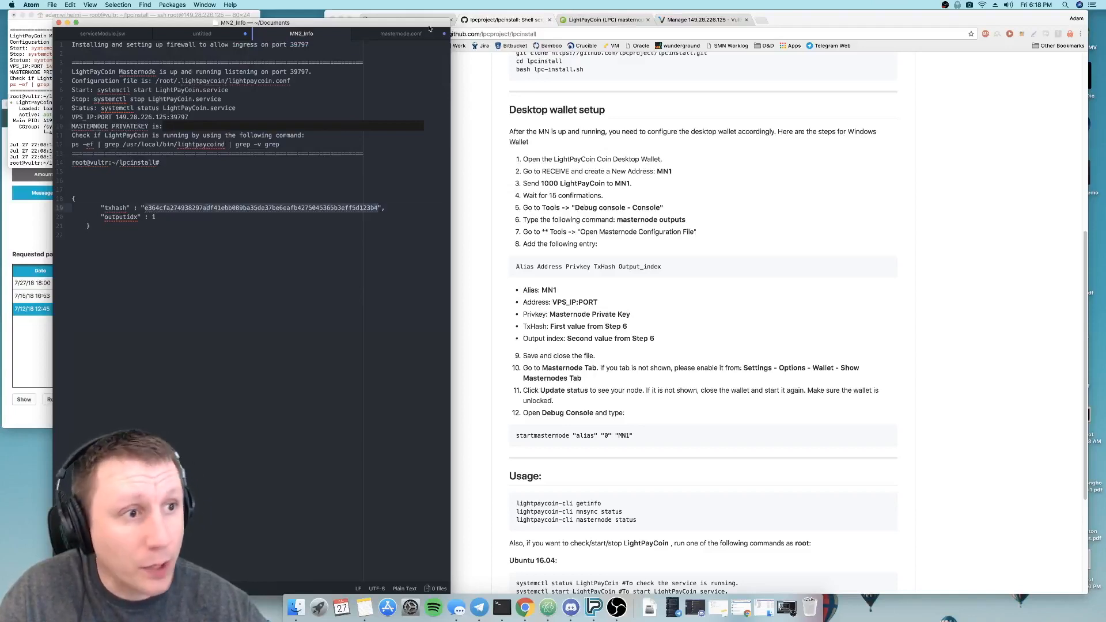
click(384, 35)
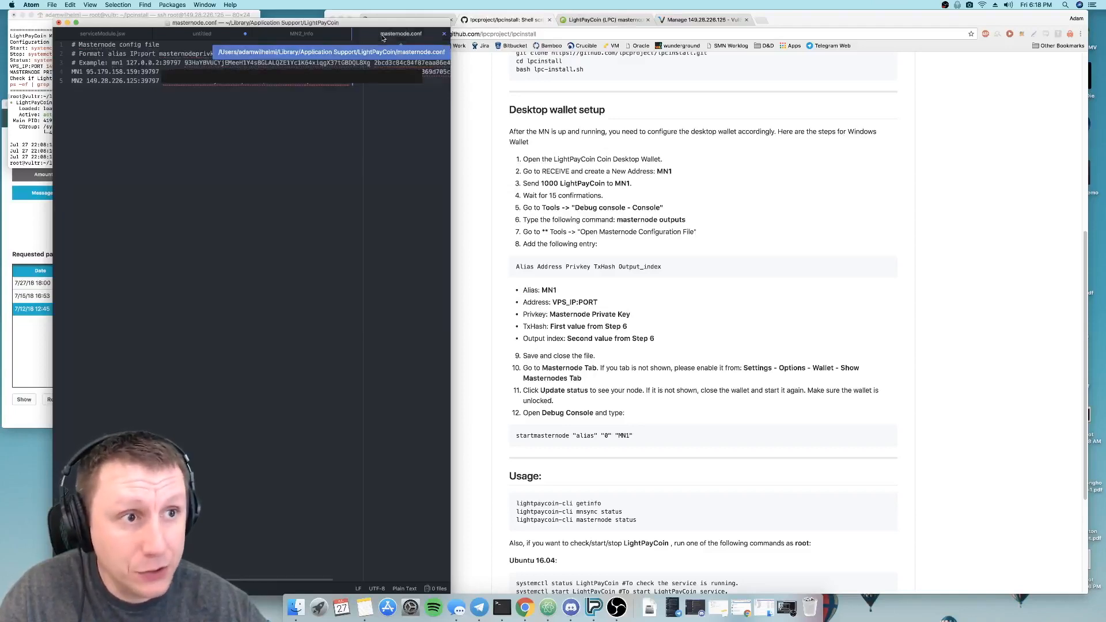
click(363, 85)
key(super+v)
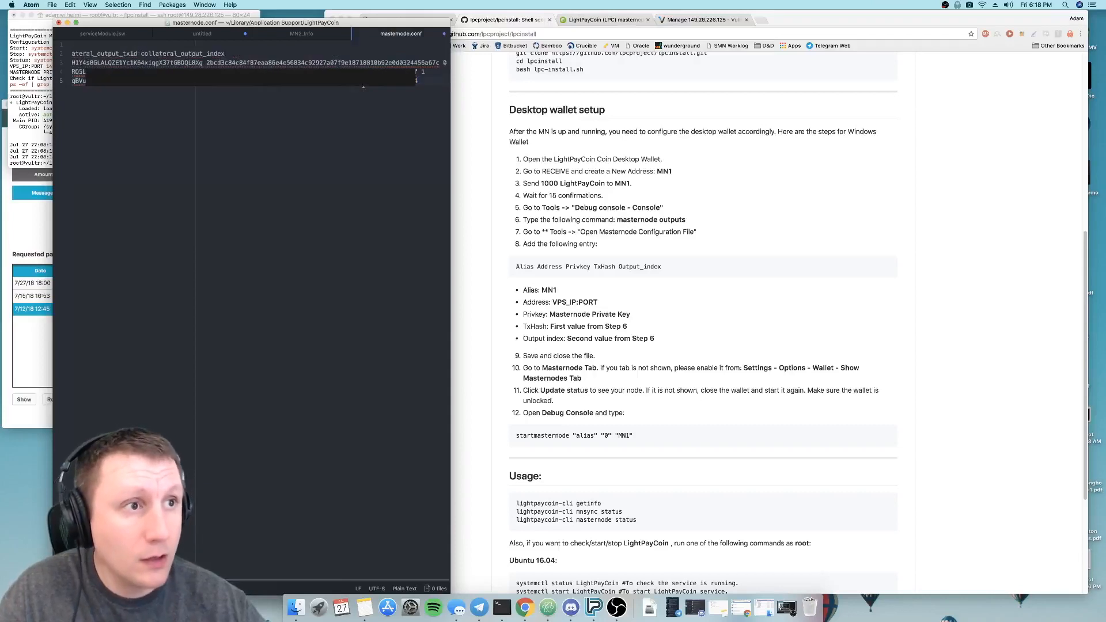
text(1)
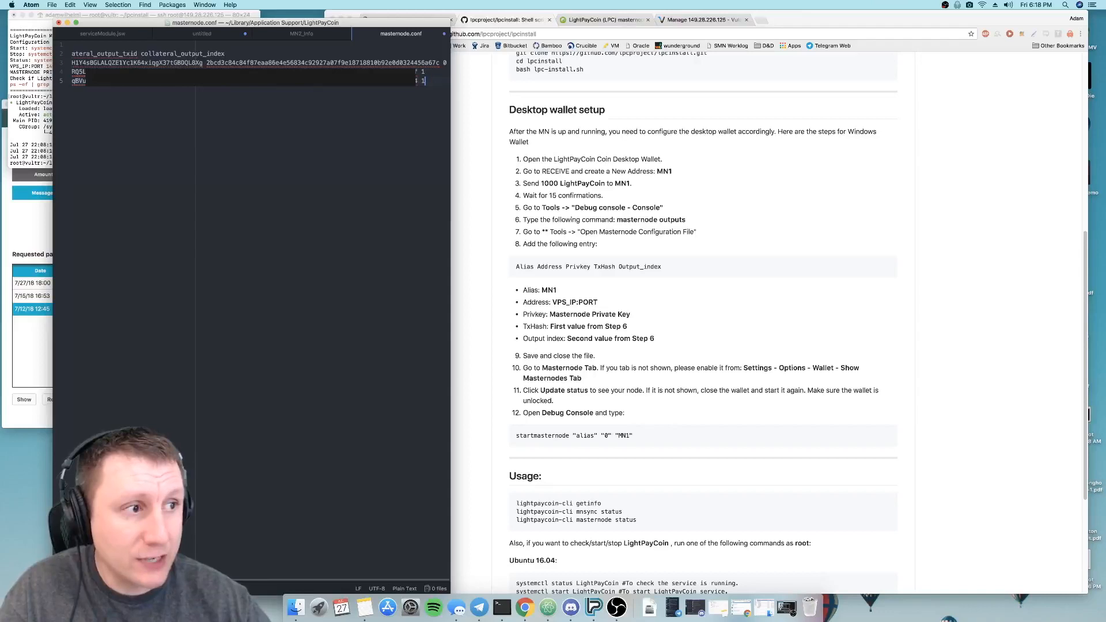
click(319, 34)
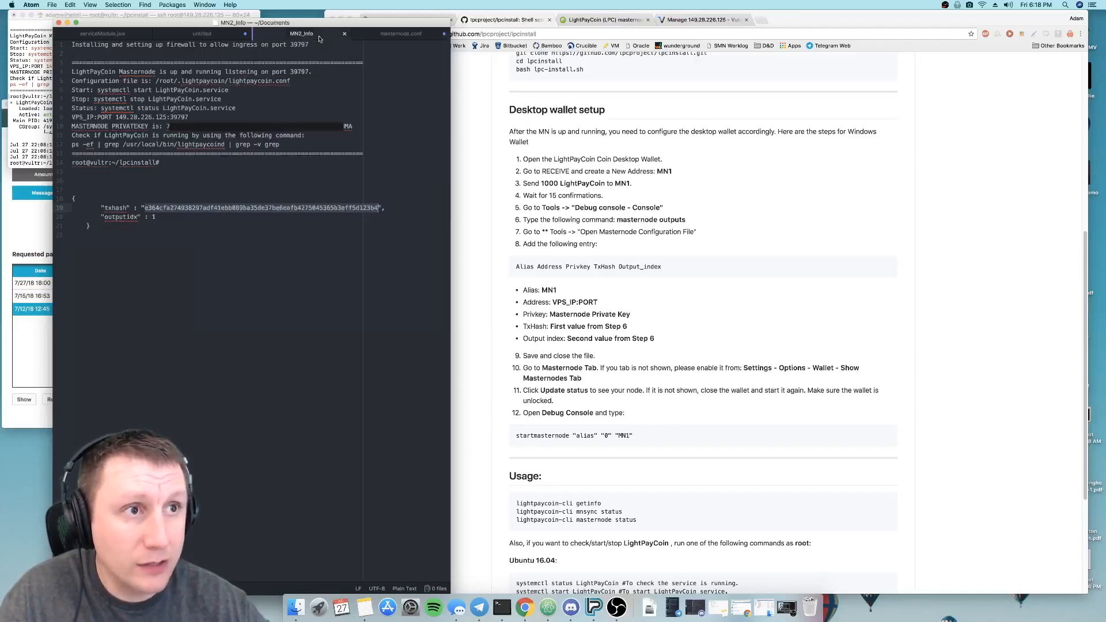
click(374, 36)
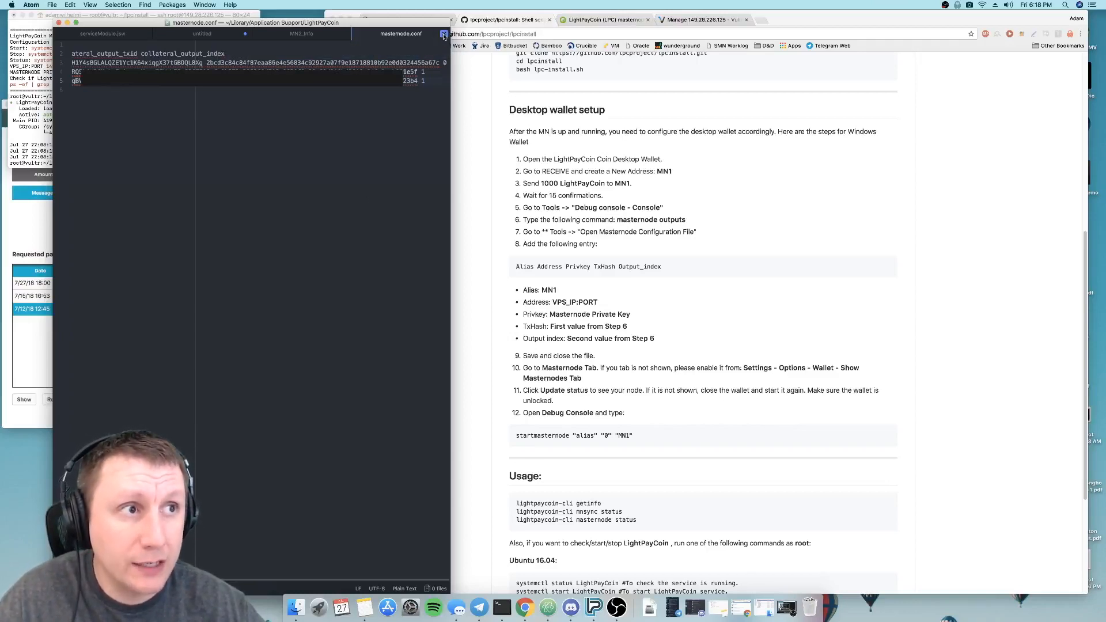
Step: Close masternode.conf and MN2_Info, and close the Atom window
click(443, 34)
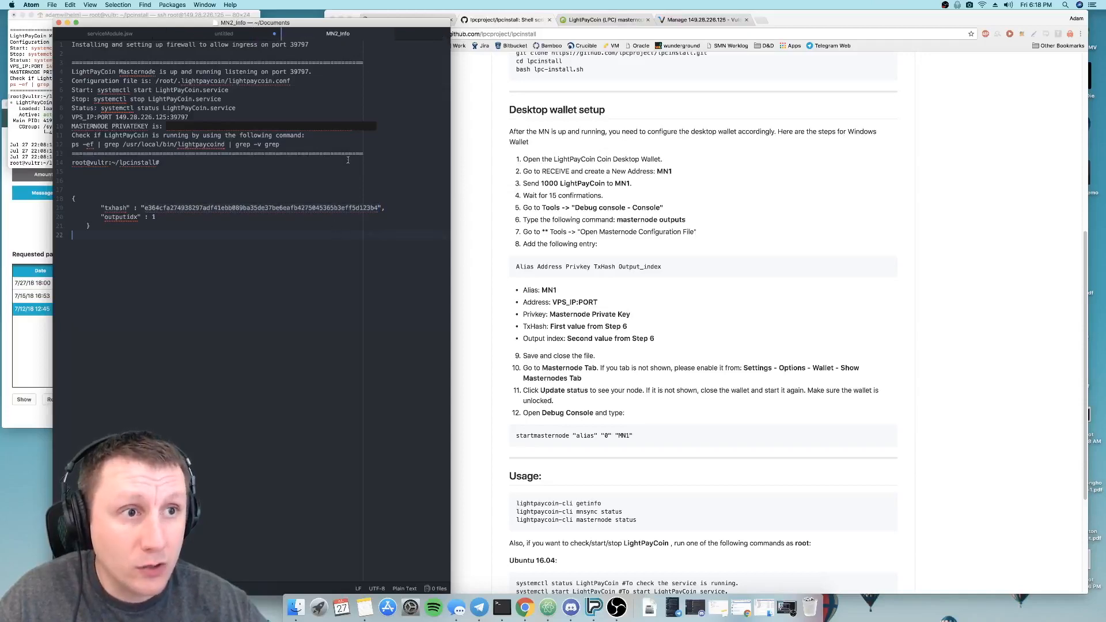
click(388, 34)
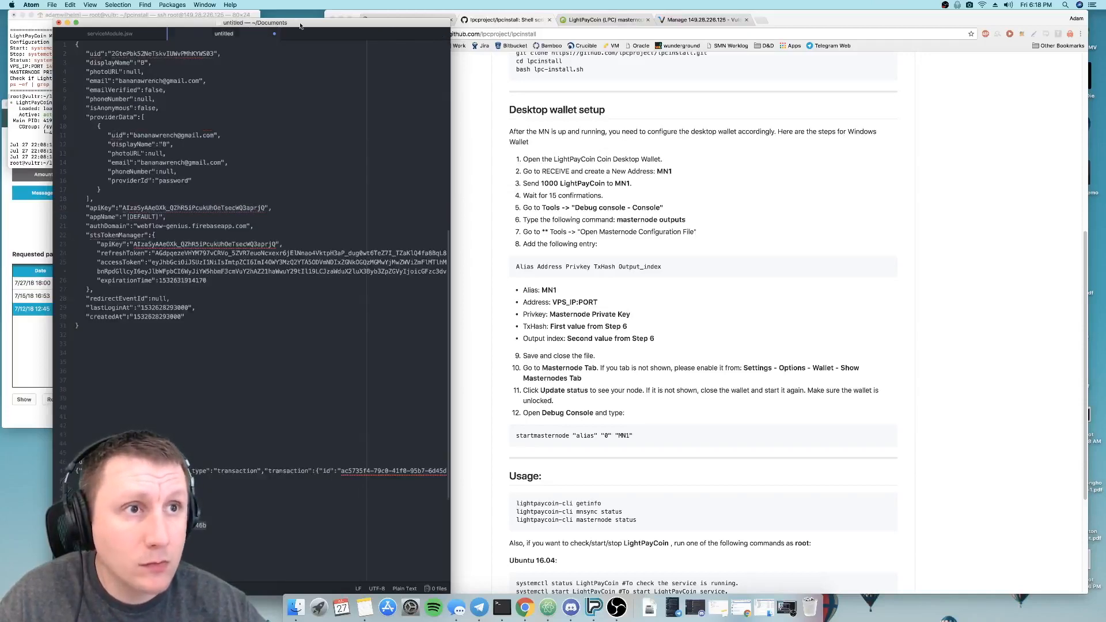
click(58, 24)
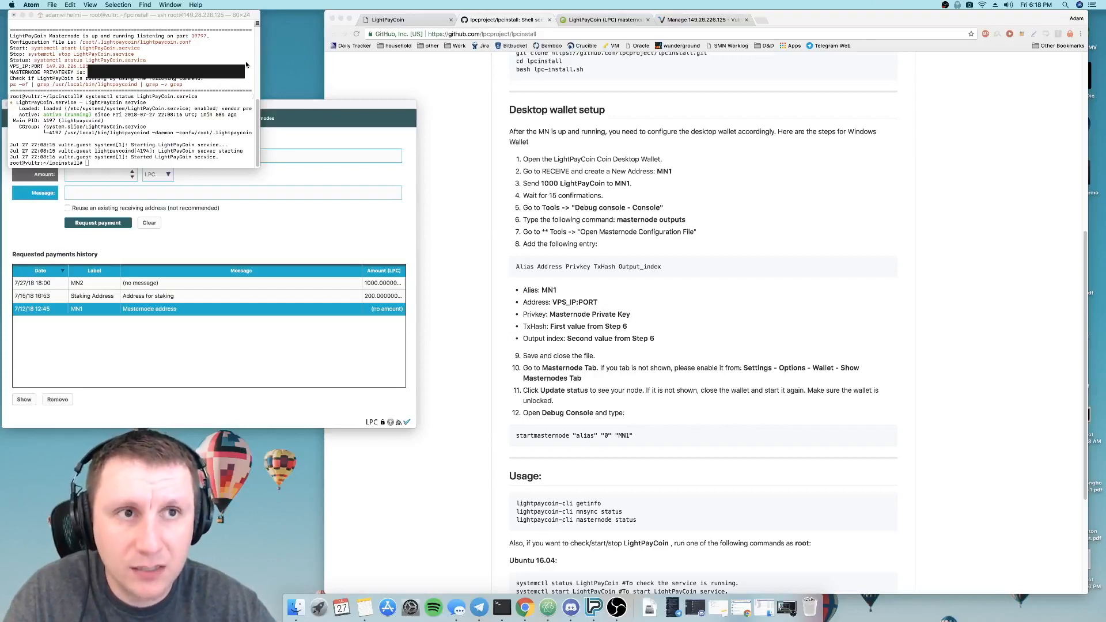
Step: Switch to the LightPayCoin wallet and check its My Masternodes list for the new MN2 entry
click(316, 102)
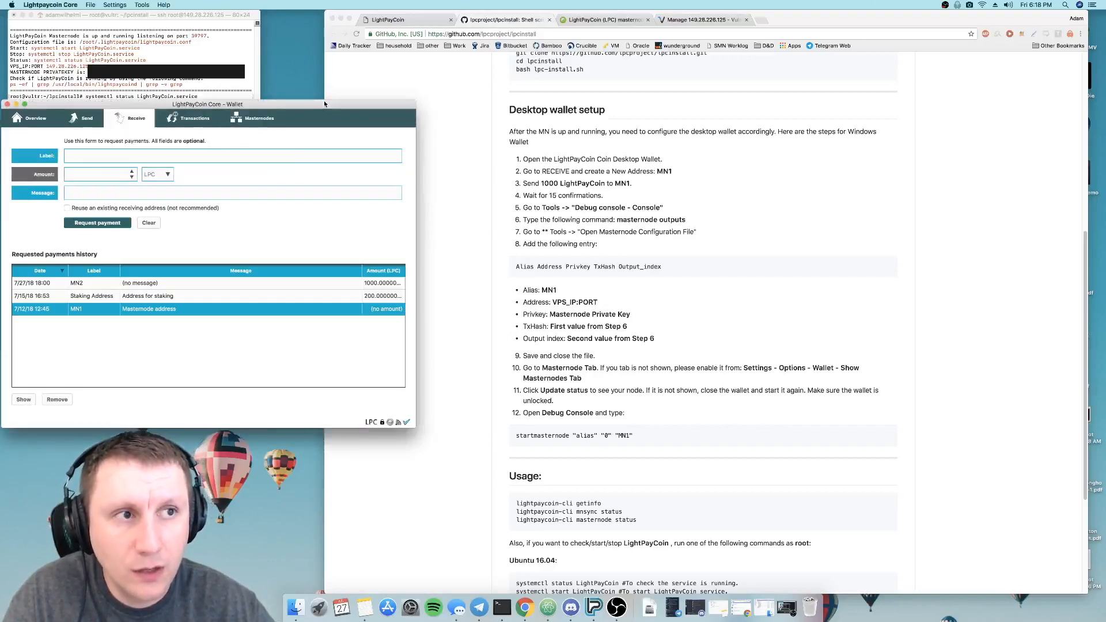
drag(321, 102, 340, 69)
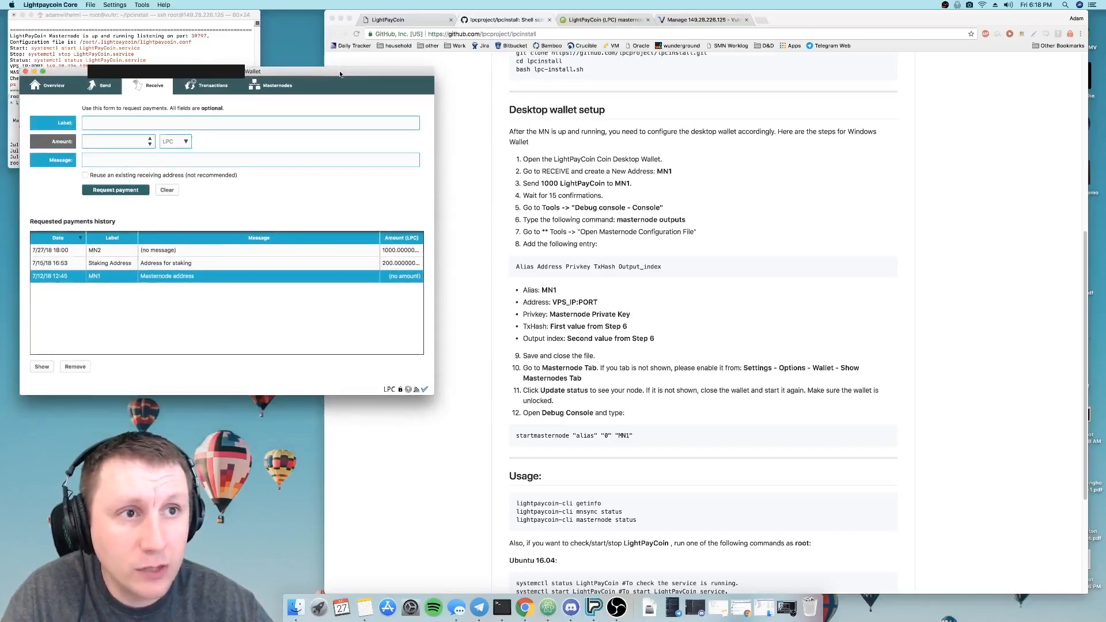
click(258, 88)
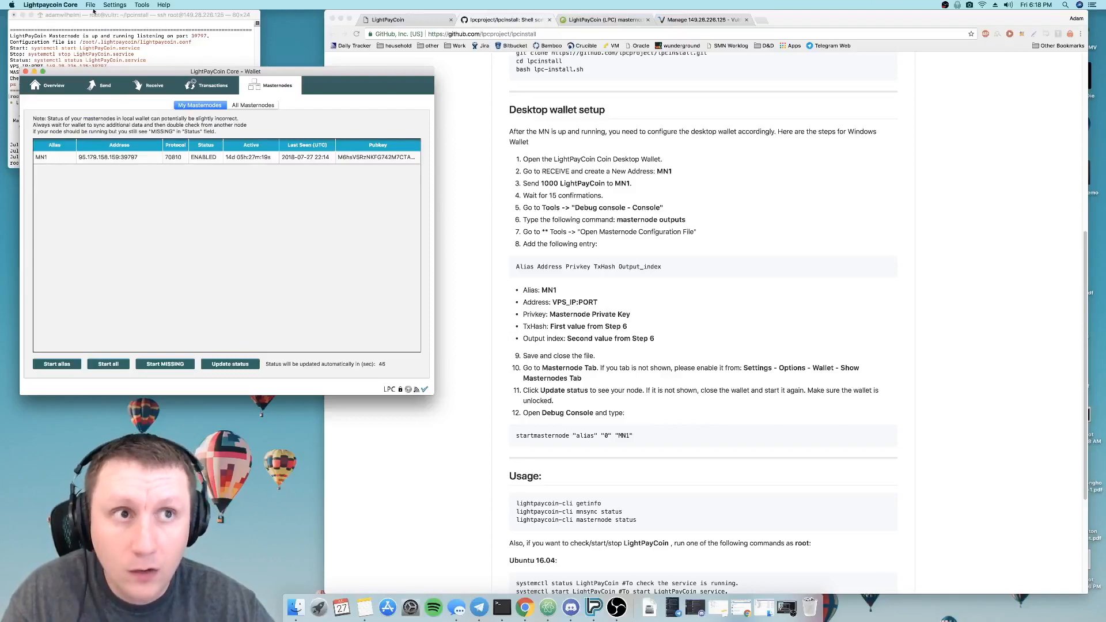
Step: Clear the wallet's debug console and run the guide's start command adapted to the second node: startmasternode "alias" "0" "MN2"
click(142, 5)
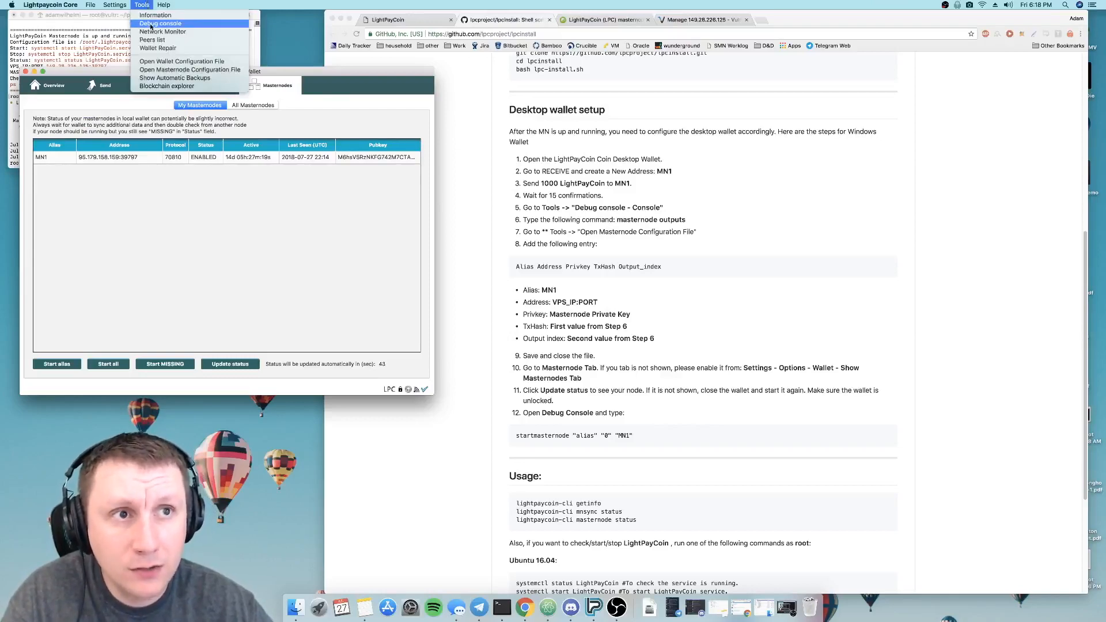
click(151, 24)
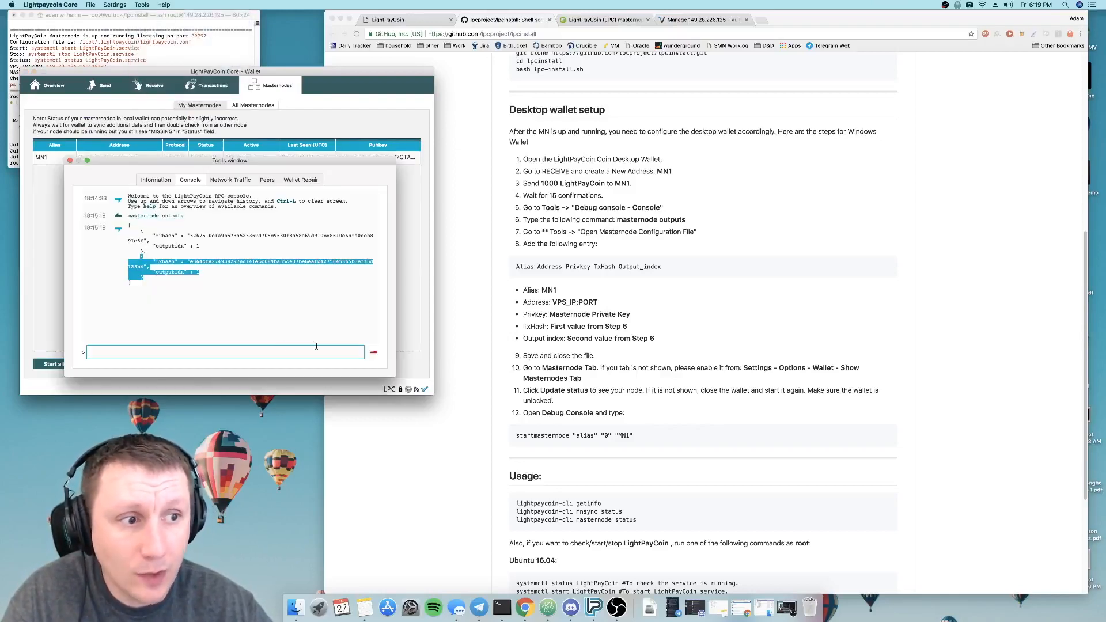
click(374, 352)
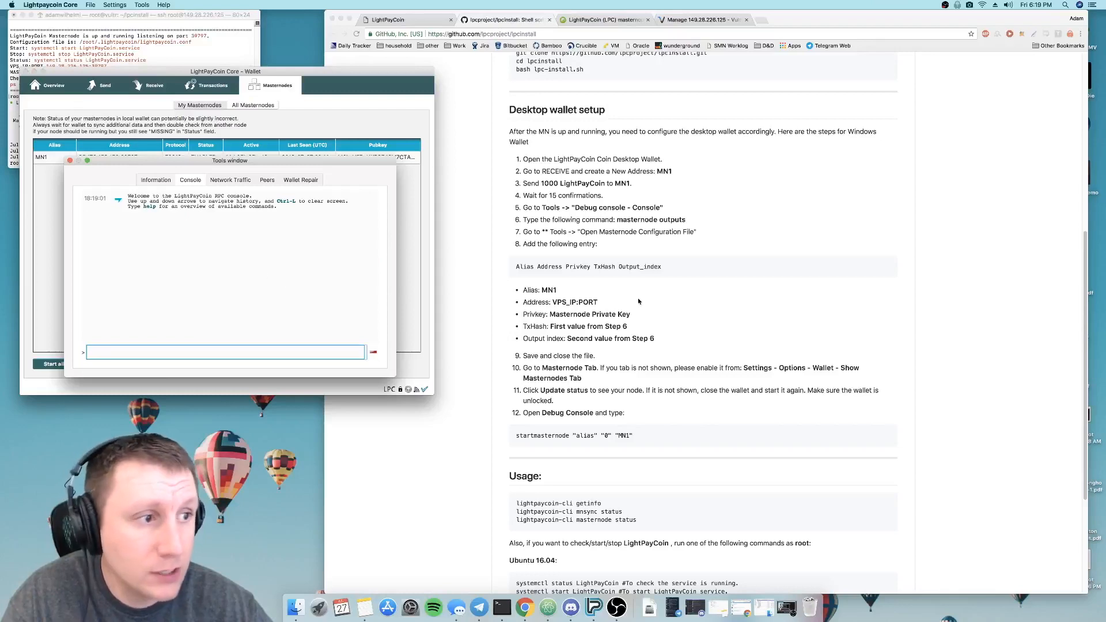
scroll(638, 301, down, 5)
drag(516, 329, 632, 329)
key(super+c)
click(217, 351)
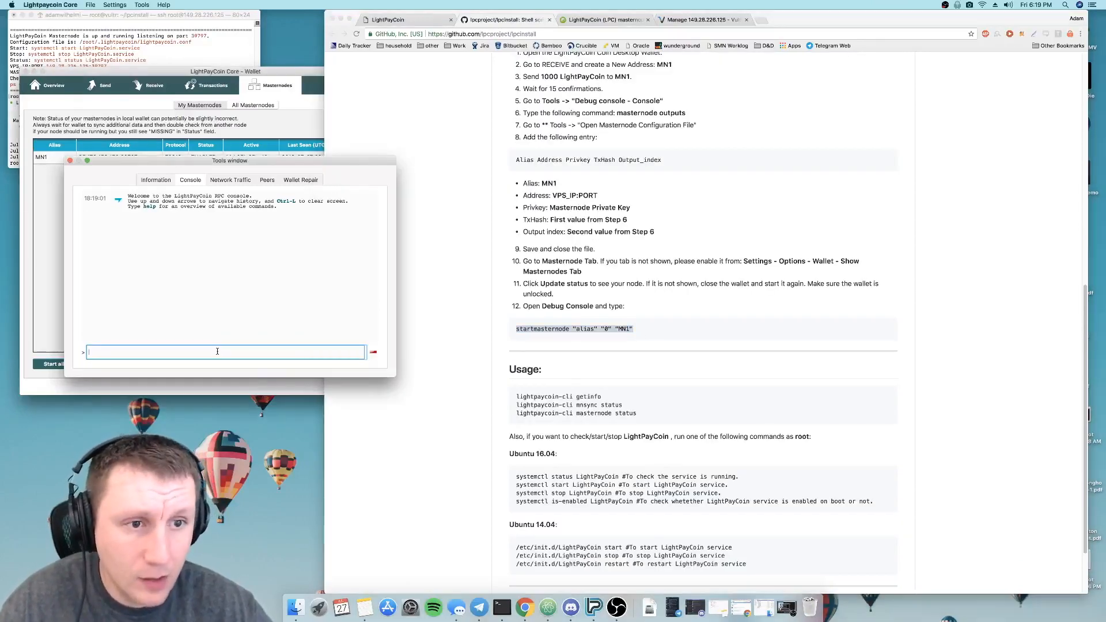
key(super+v)
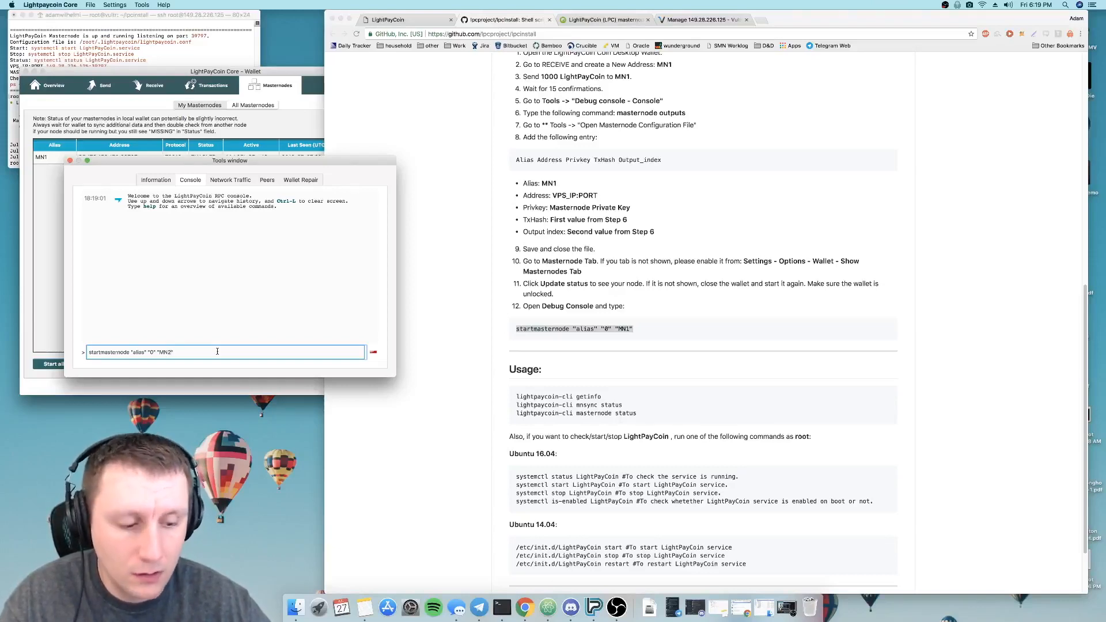
key(Return)
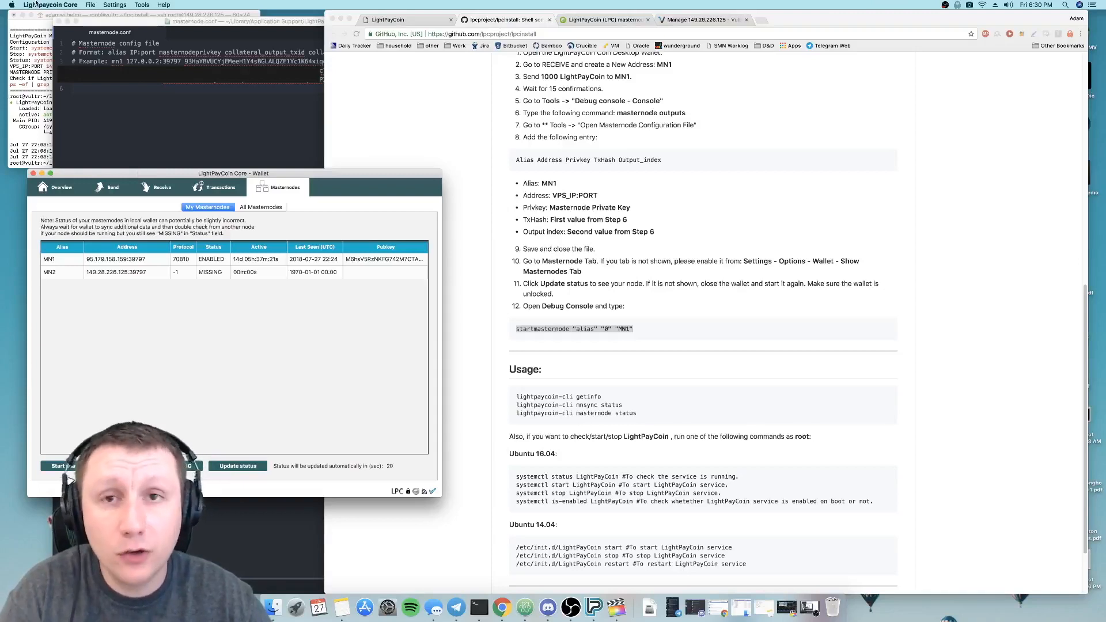
Step: Check in the wallet's preferences that Show Masternodes Tab is enabled, and close the options without changing anything
click(35, 5)
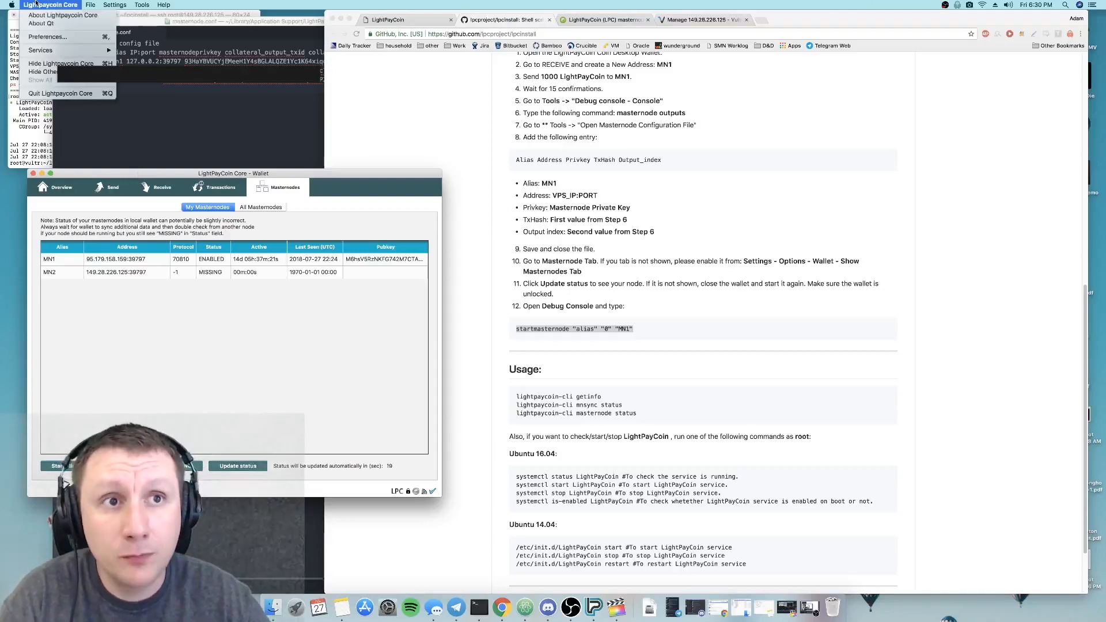
click(47, 36)
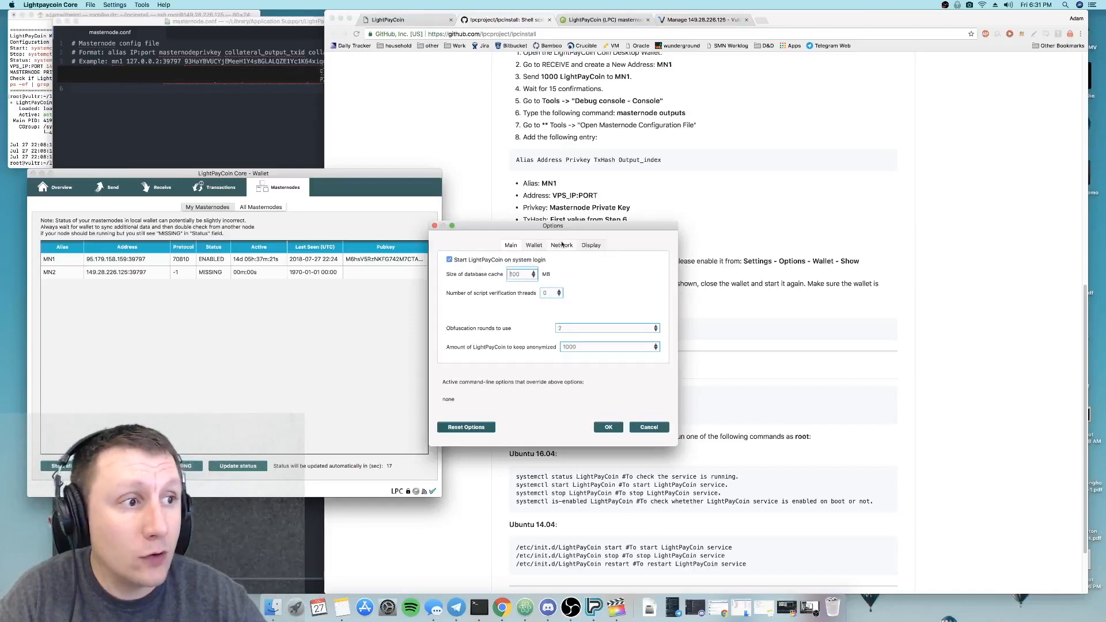
click(533, 245)
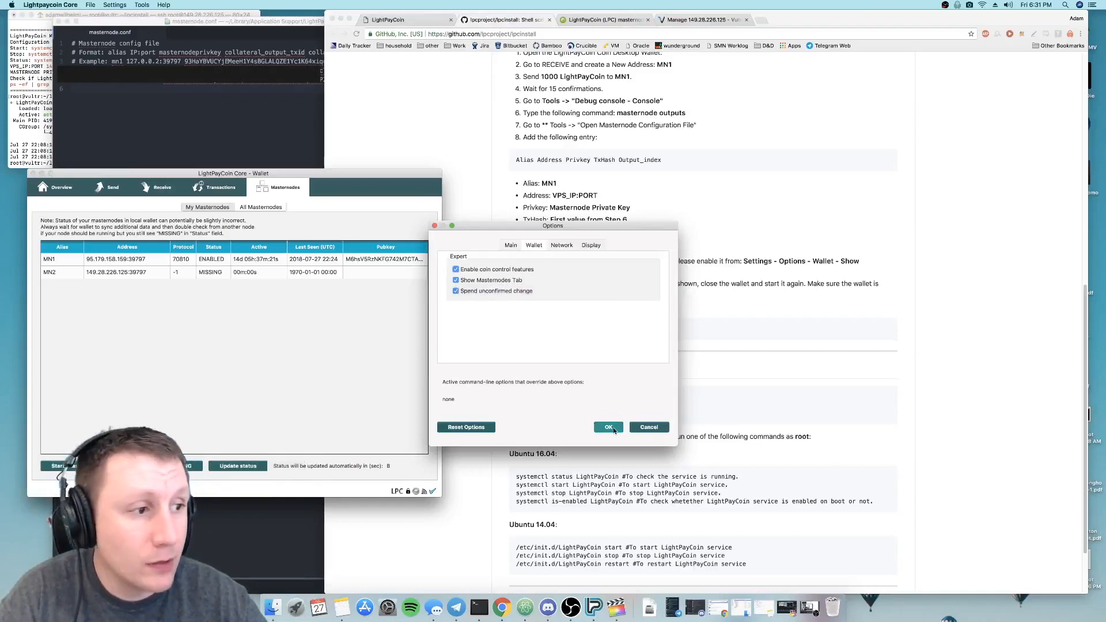
click(660, 427)
click(270, 276)
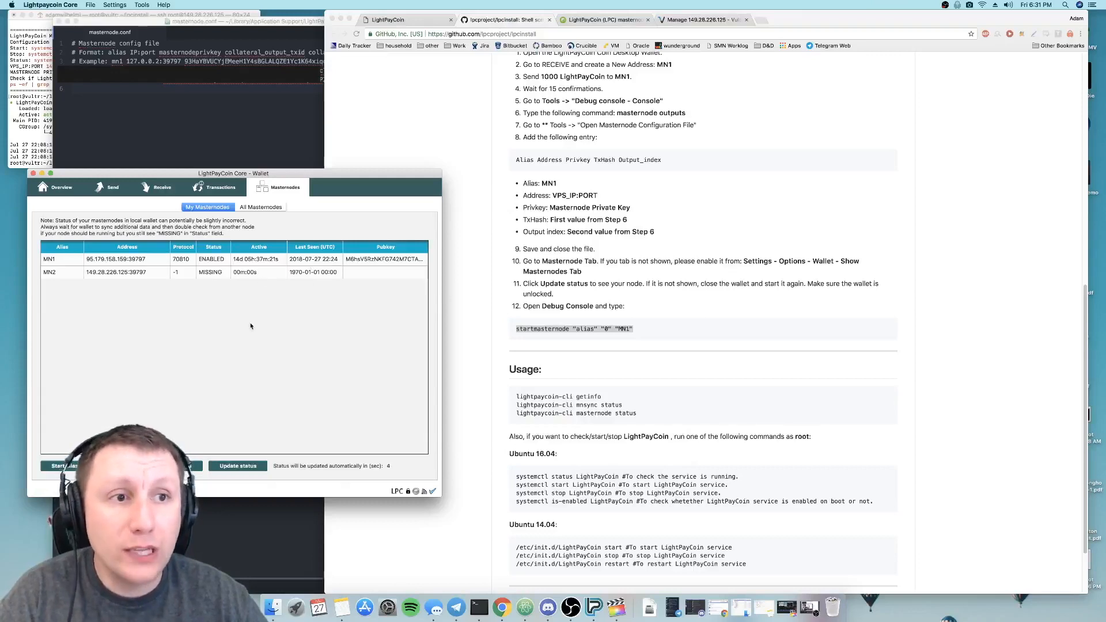
Step: Copy the guide's start command into the wallet's debug console, adapt it to MN2, and run startmasternode "alias" "0" "MN2"
click(77, 276)
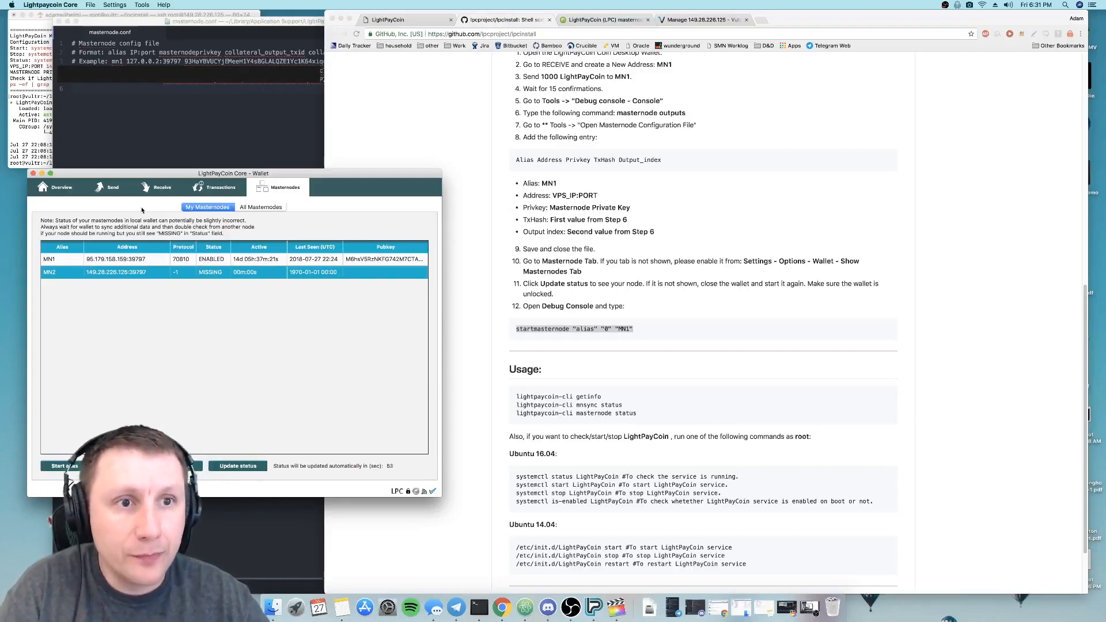
right_click(569, 330)
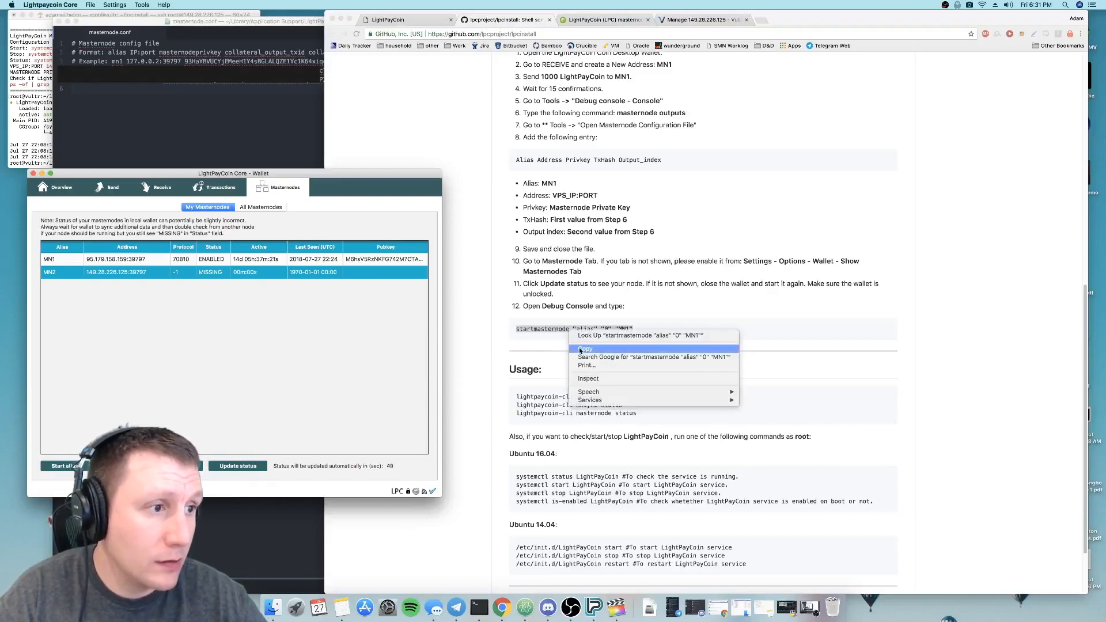
click(585, 348)
click(138, 4)
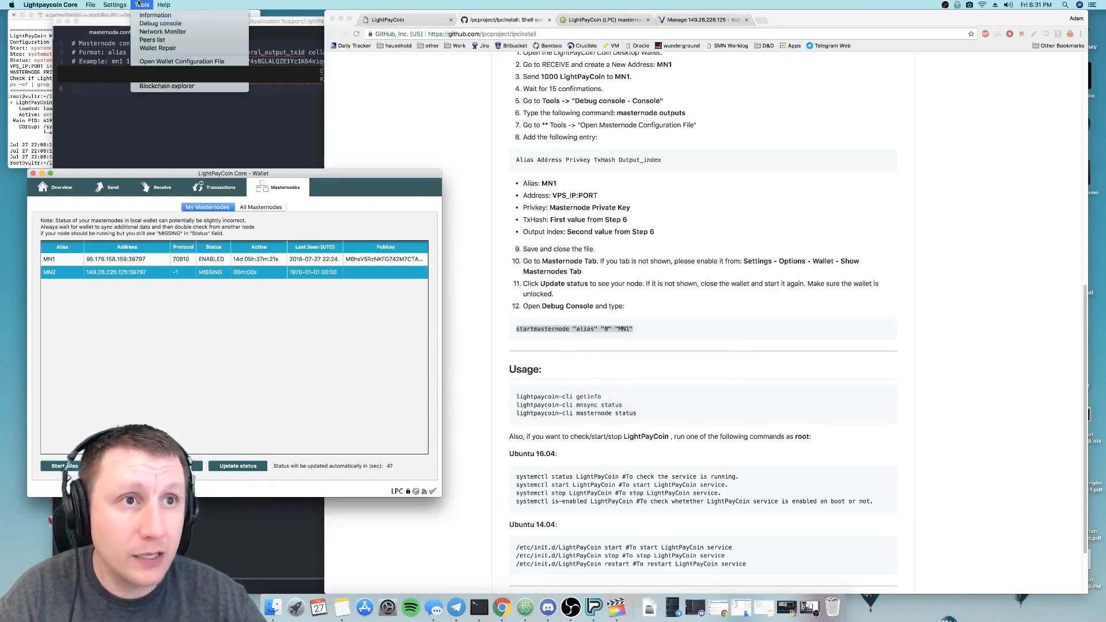
click(160, 25)
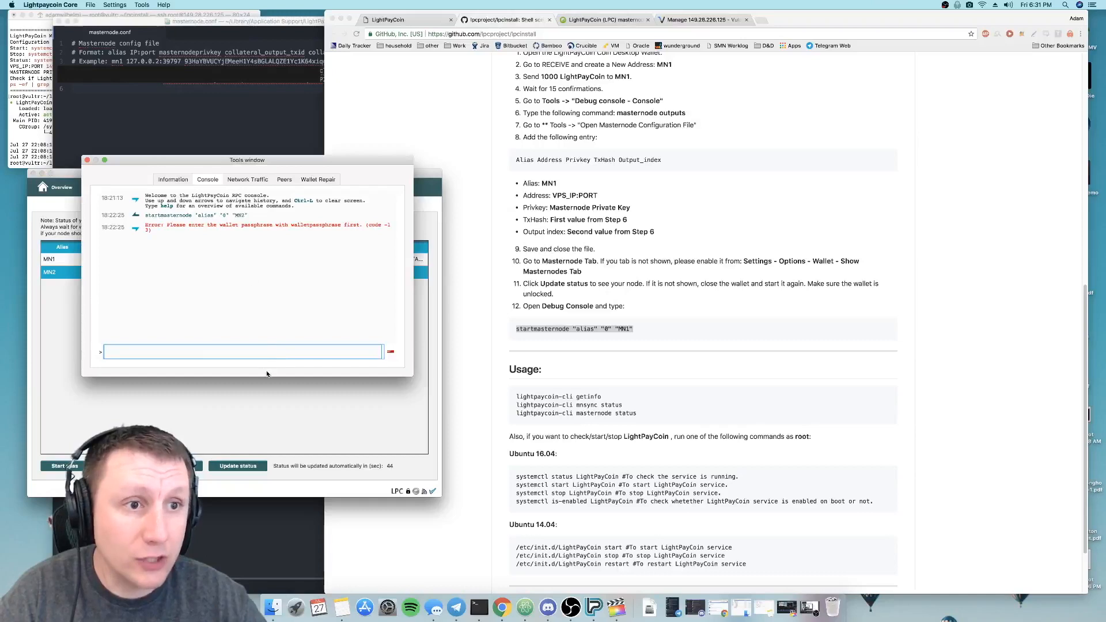
key(super+v)
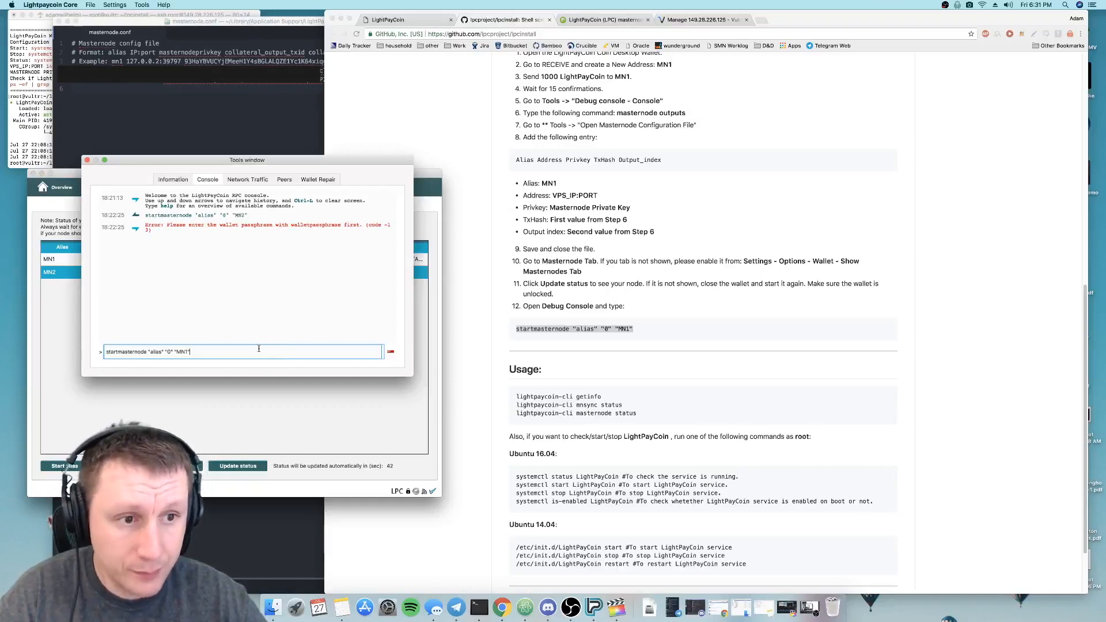
key(BackSpace)
key(BackSpace)
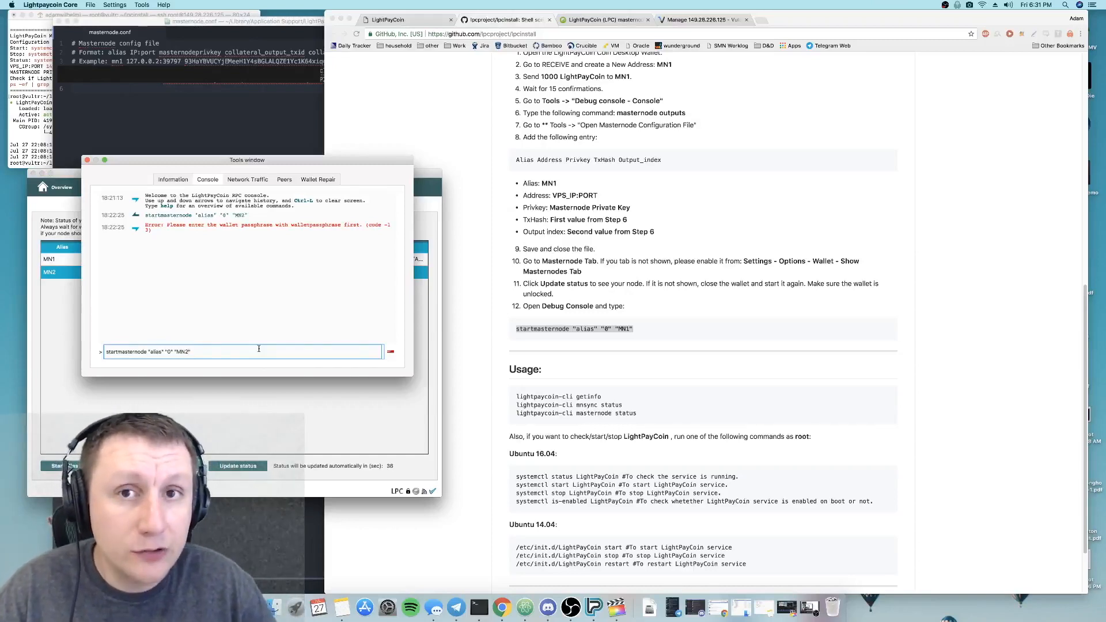
key(Return)
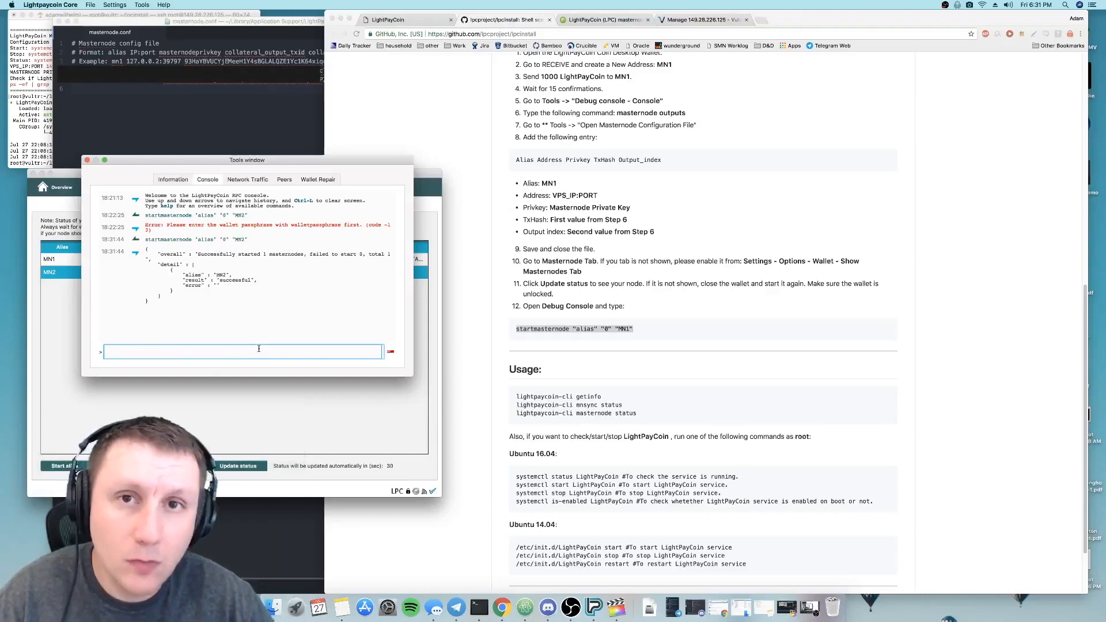
Step: Review the rest of the GitHub guide, including its Usage and service commands
click(584, 346)
click(582, 343)
scroll(580, 340, down, 1)
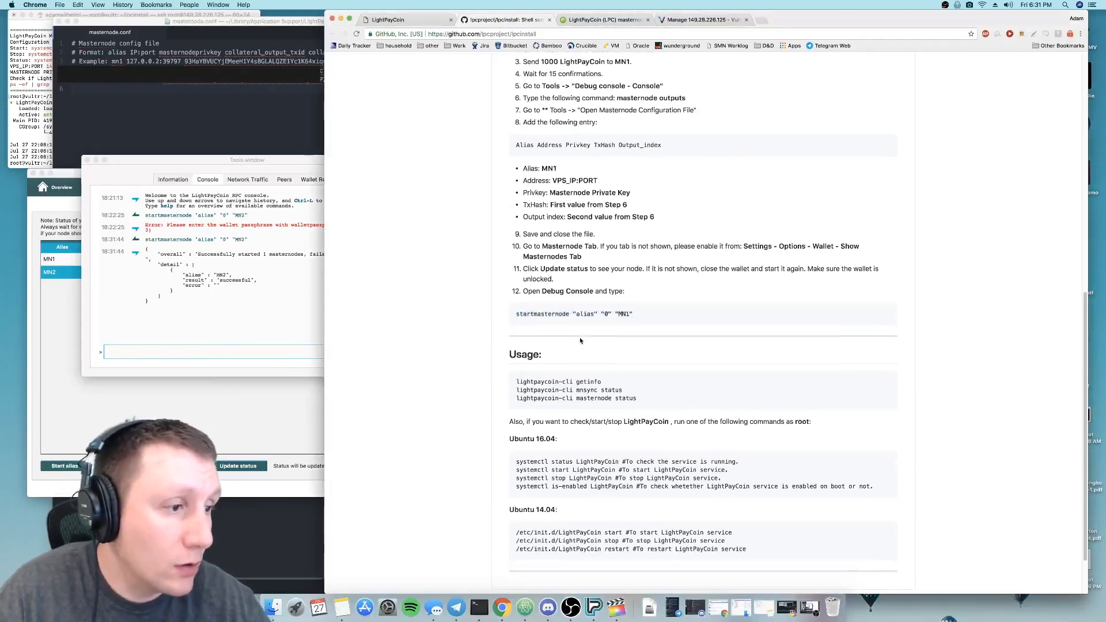
scroll(580, 341, down, 3)
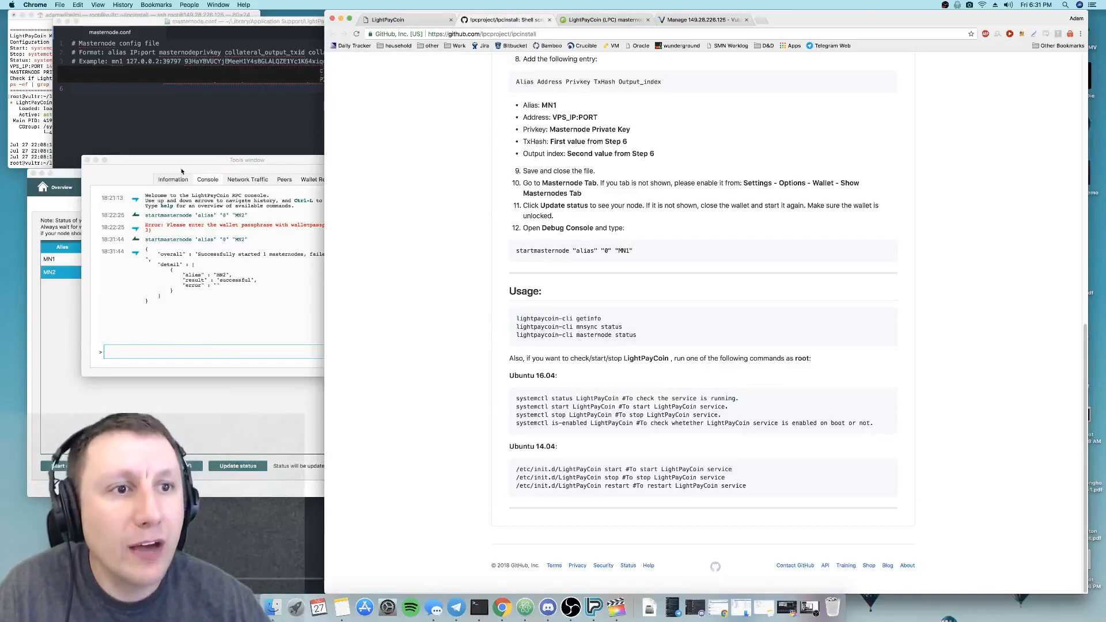
Step: Close the debug console, run Start MISSING on the My Masternodes list, and dismiss the result message
click(86, 163)
click(195, 274)
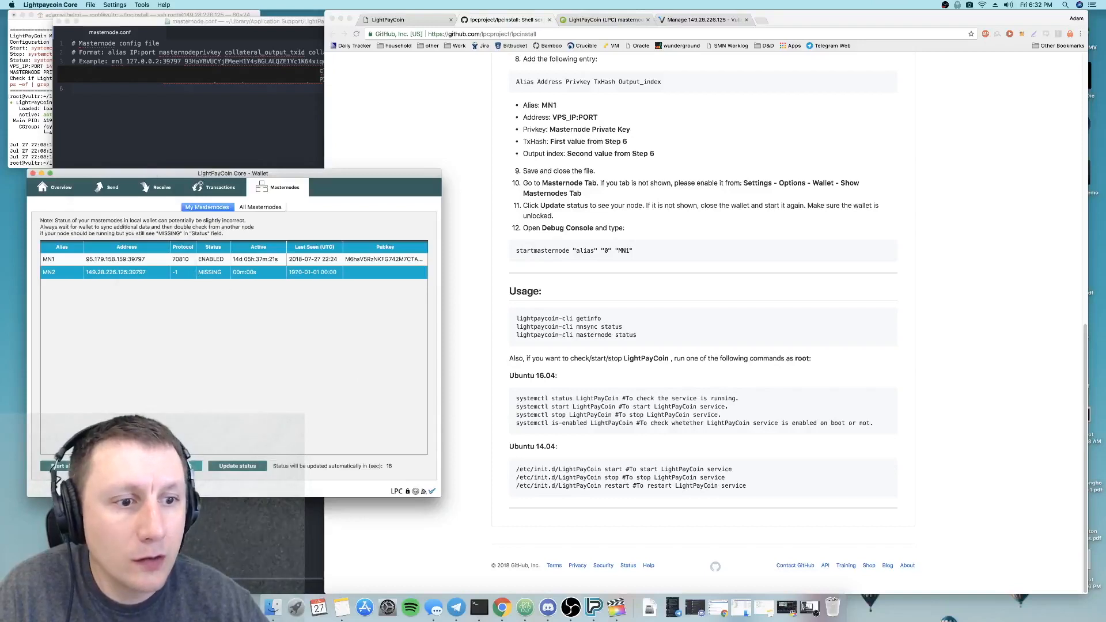
click(174, 466)
click(307, 345)
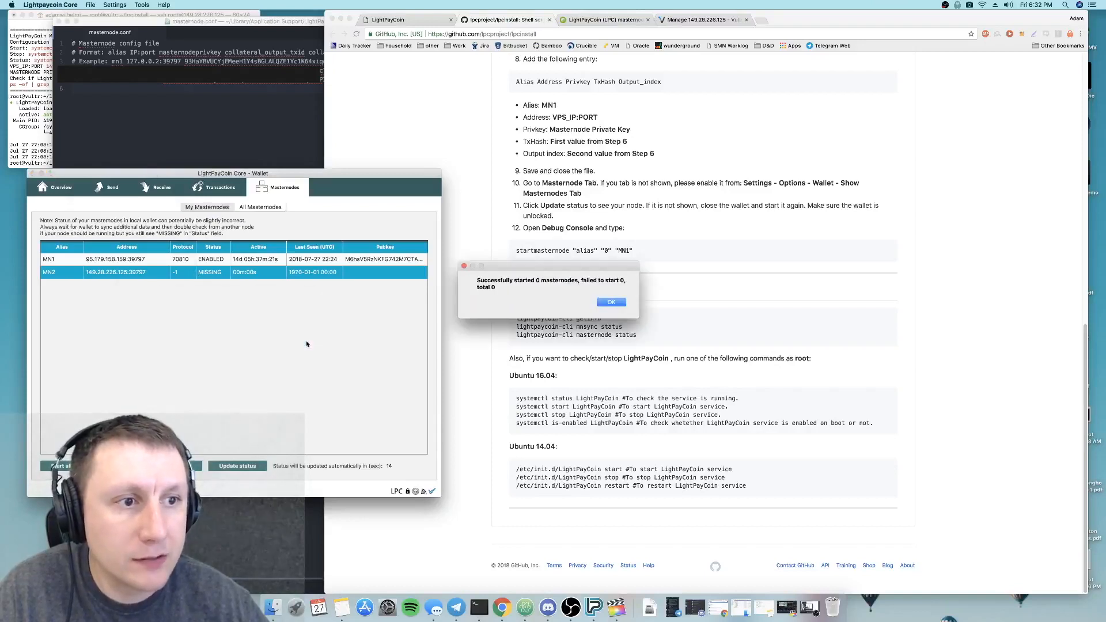
click(622, 301)
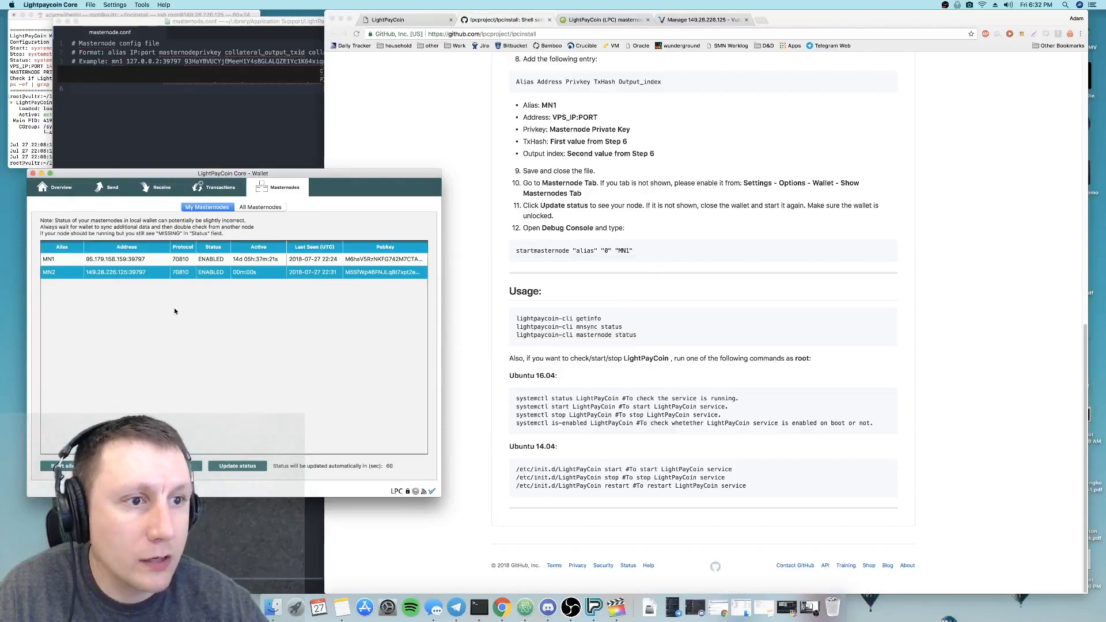
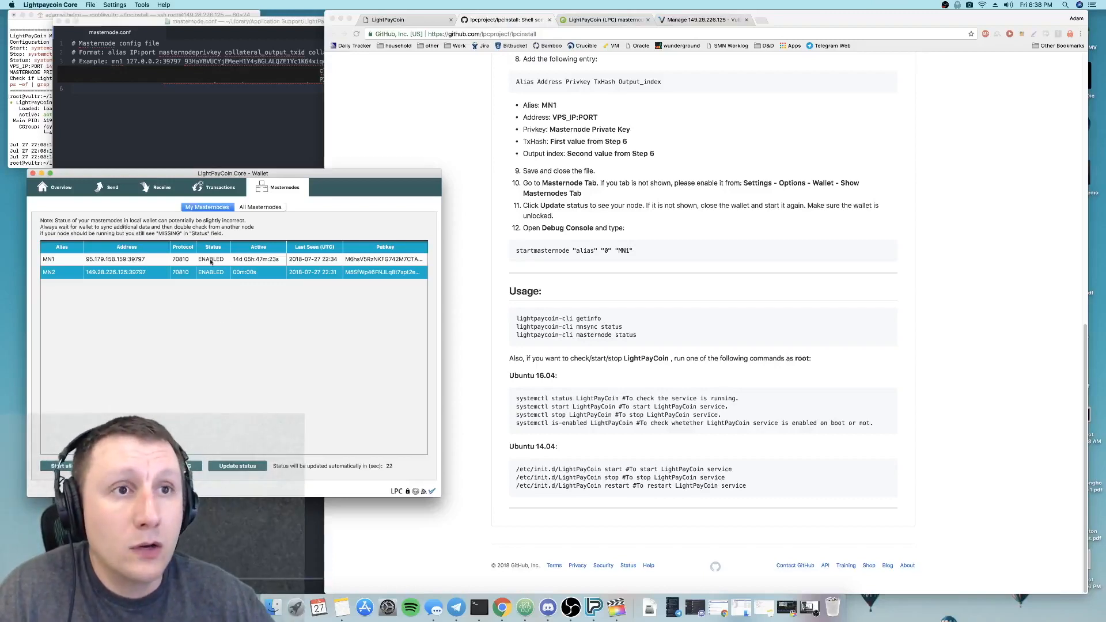
Step: Look over the wallet's backup, encryption and passphrase commands without choosing any
click(90, 5)
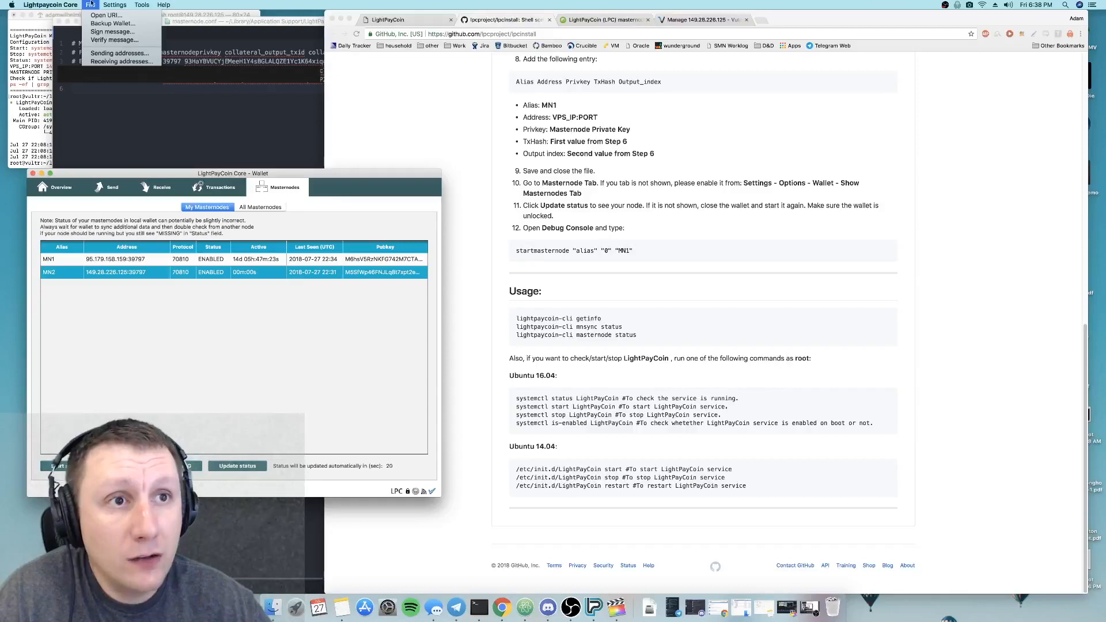
mouse_move(104, 5)
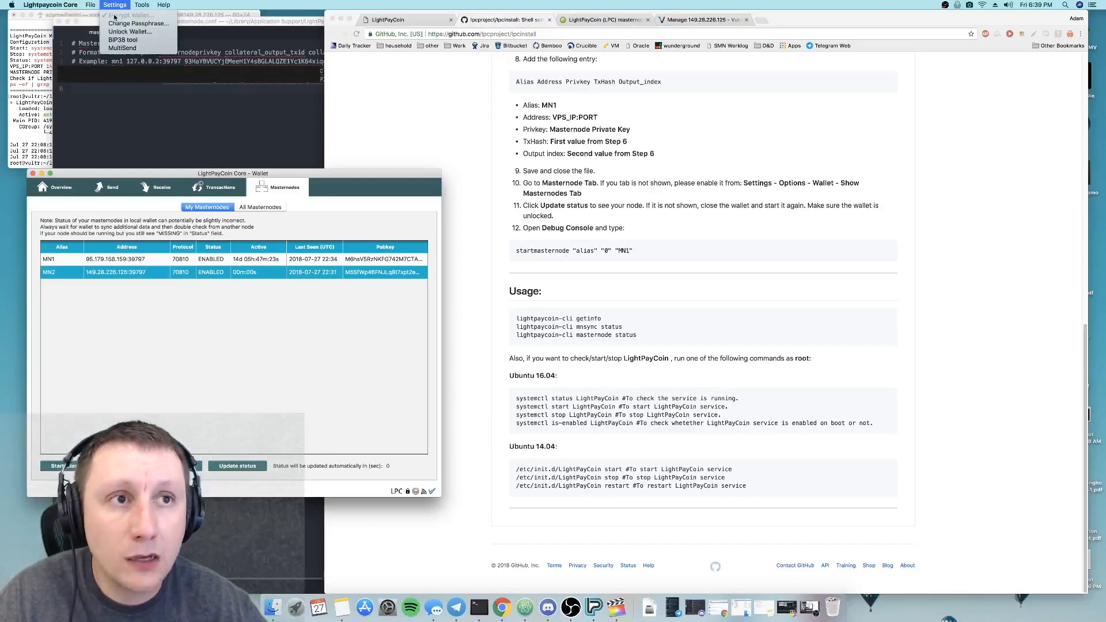
click(112, 4)
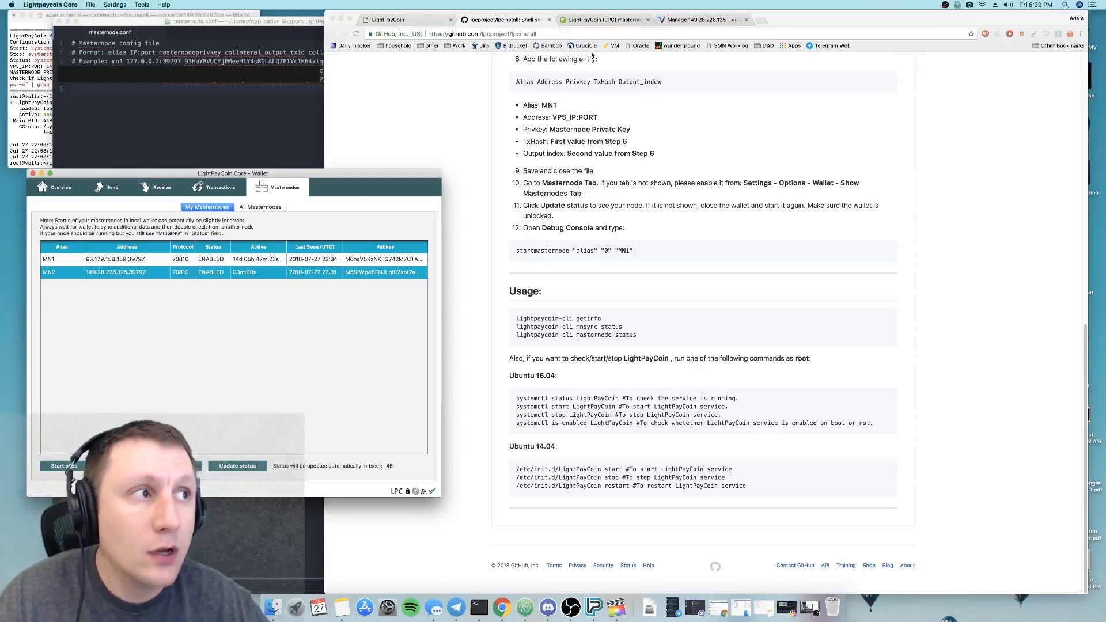
Step: Open uuidgenerator.net in a new Chrome tab and copy the generated Version 4 UUID
click(765, 21)
text(uuid generator)
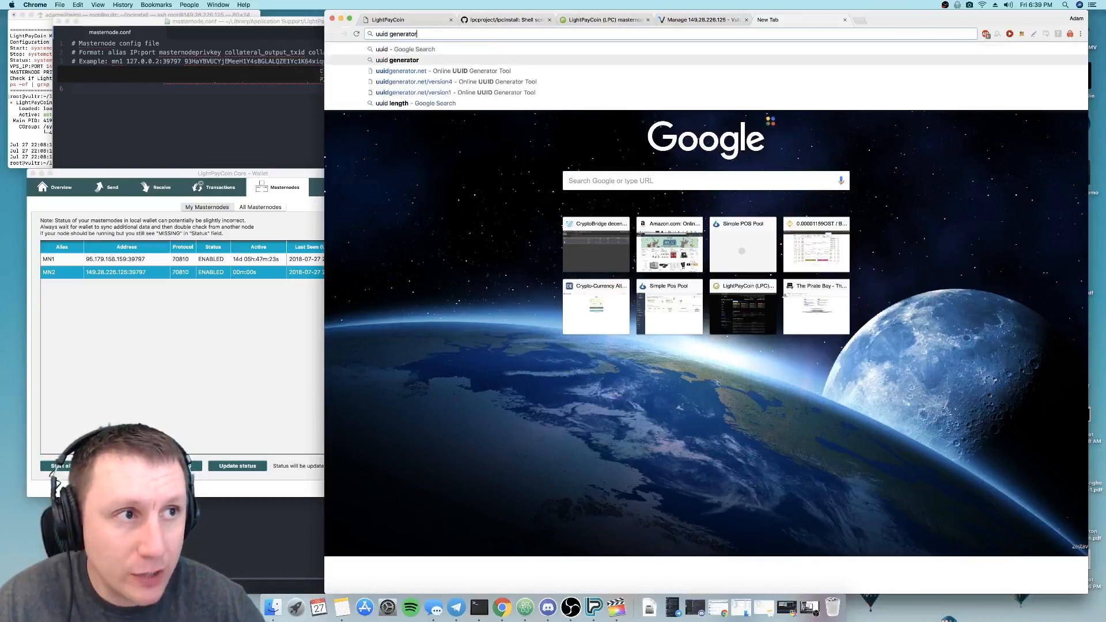
key(Down)
key(Return)
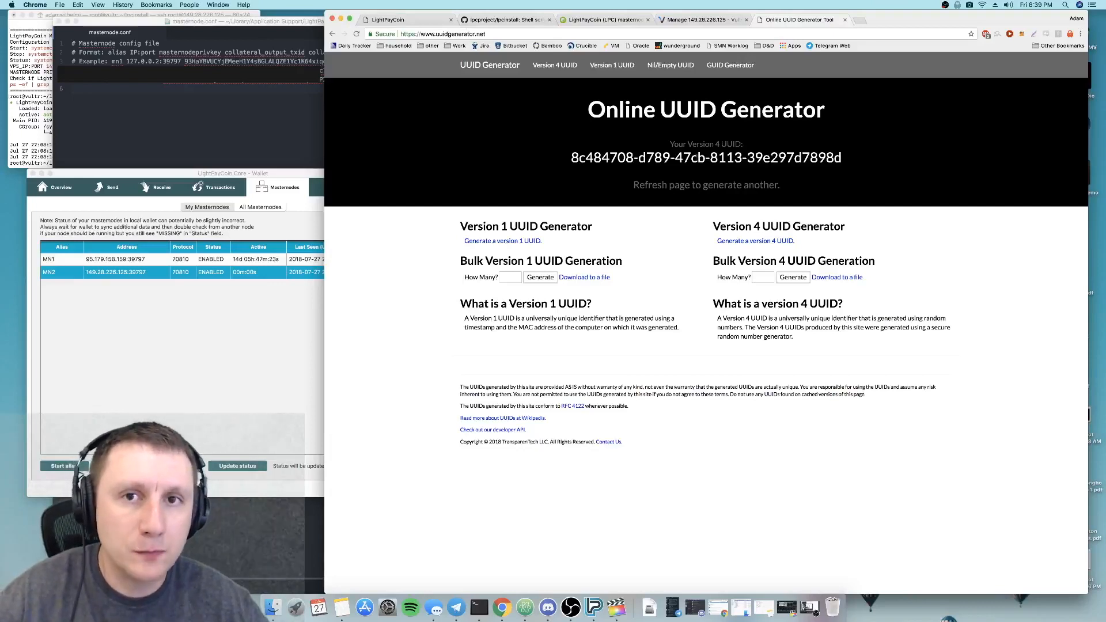
drag(569, 157, 836, 173)
key(super+c)
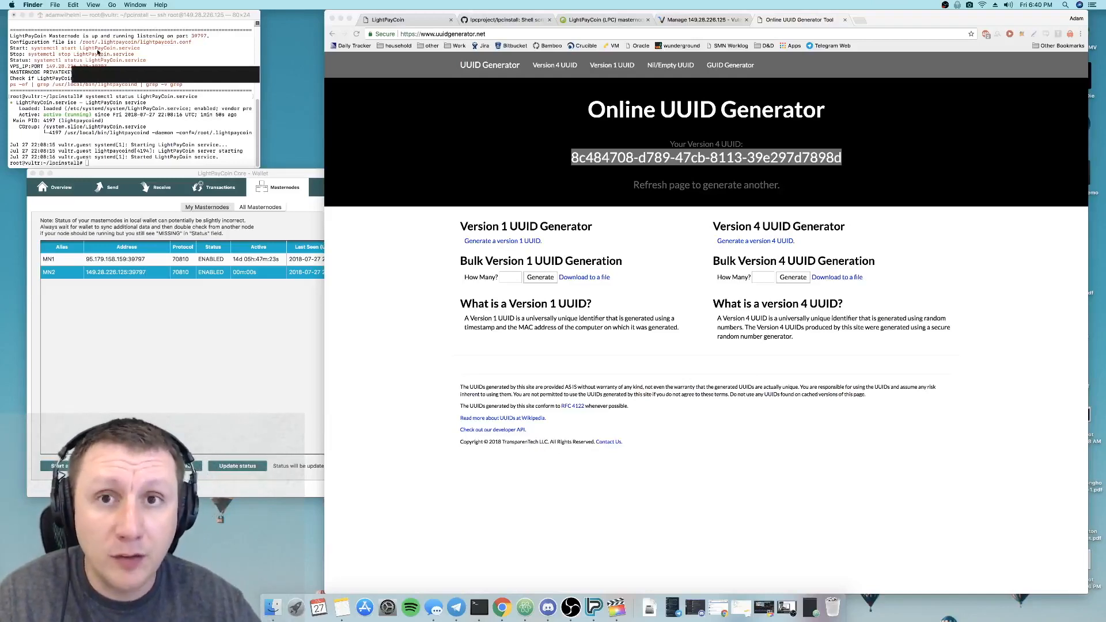
Step: Switch to the LightPayCoin wallet, open the Change Passphrase dialog to view its fields, and cancel it
click(279, 361)
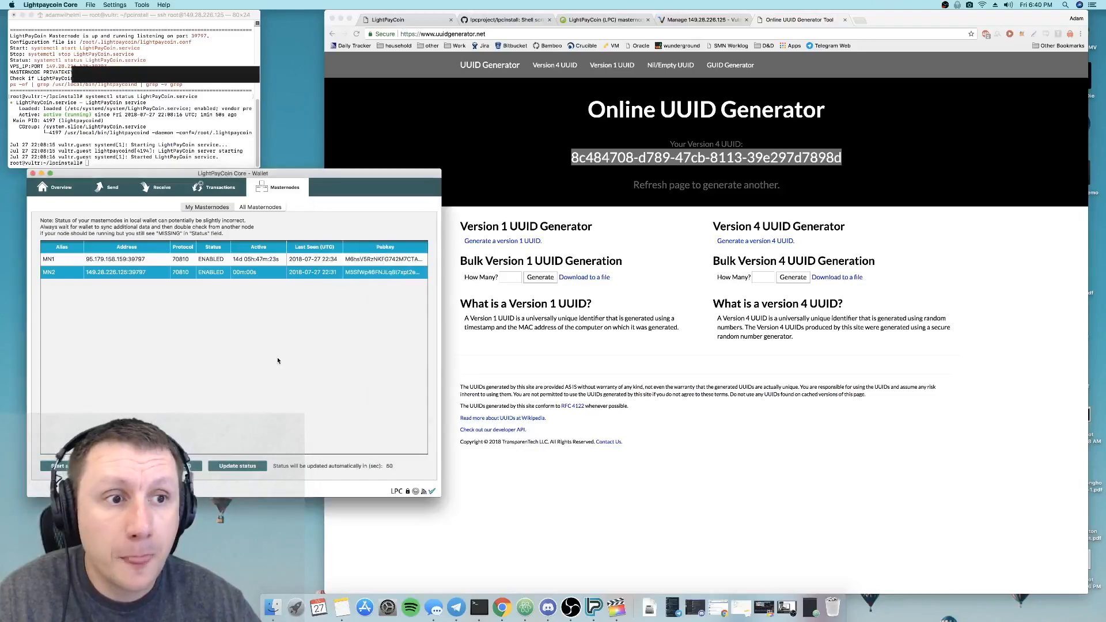
click(100, 4)
click(138, 23)
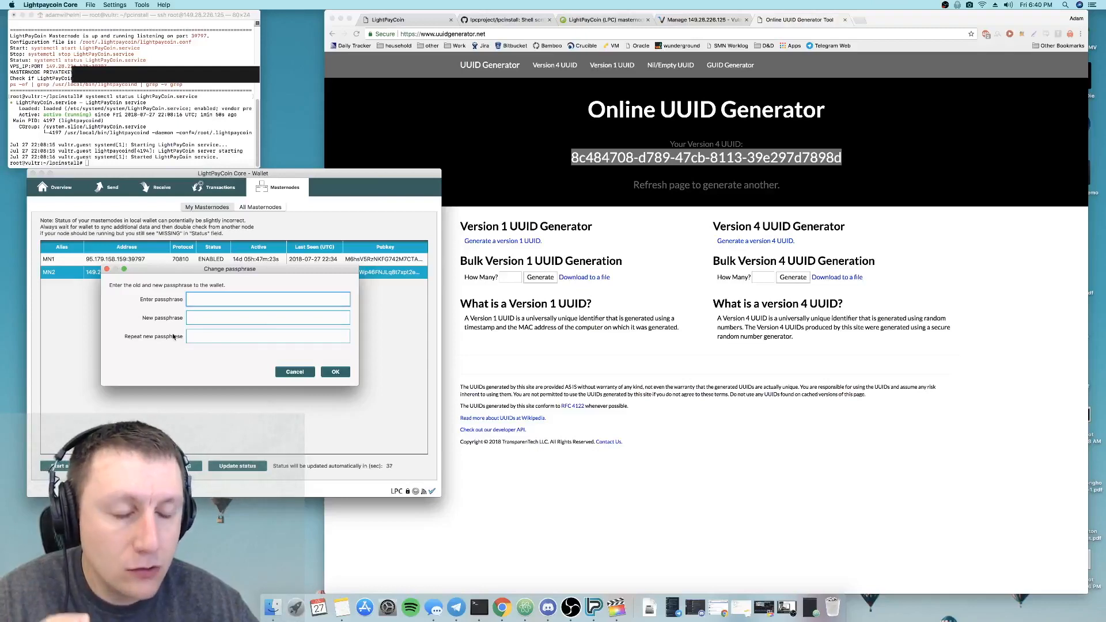
click(295, 371)
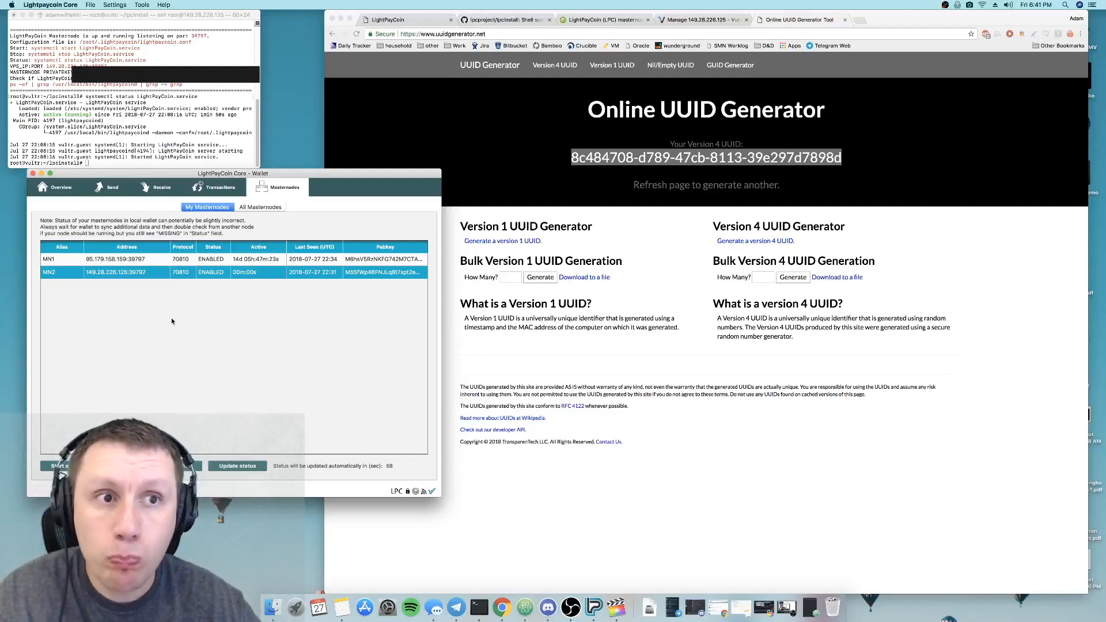
Step: Open the Backup Wallet save dialog to view where a backup can be stored, and cancel it
click(51, 5)
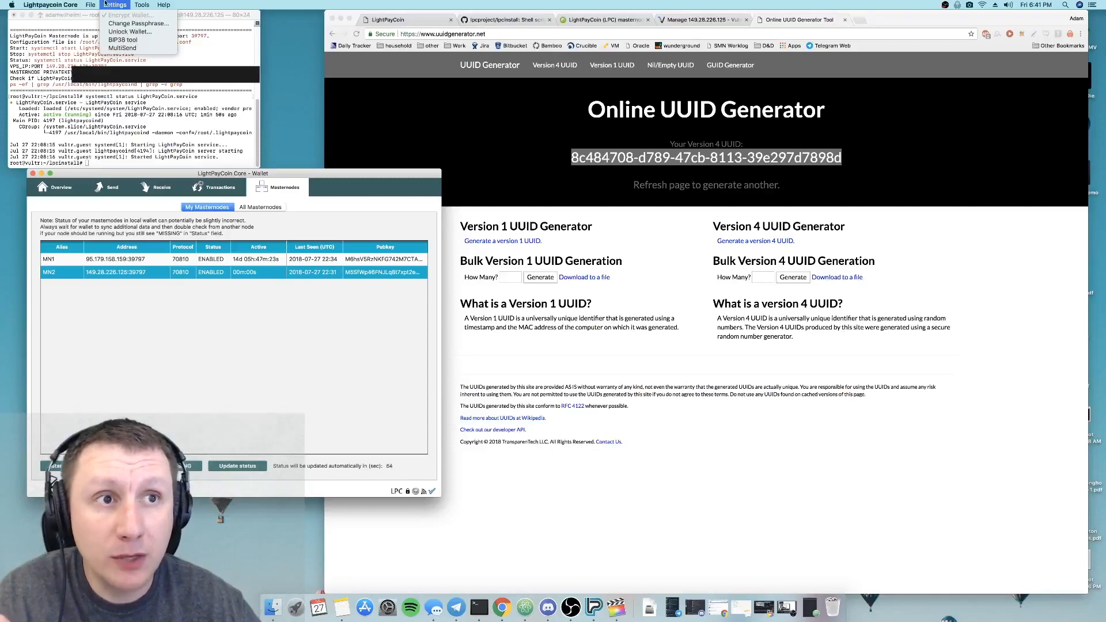
mouse_move(95, 5)
click(95, 27)
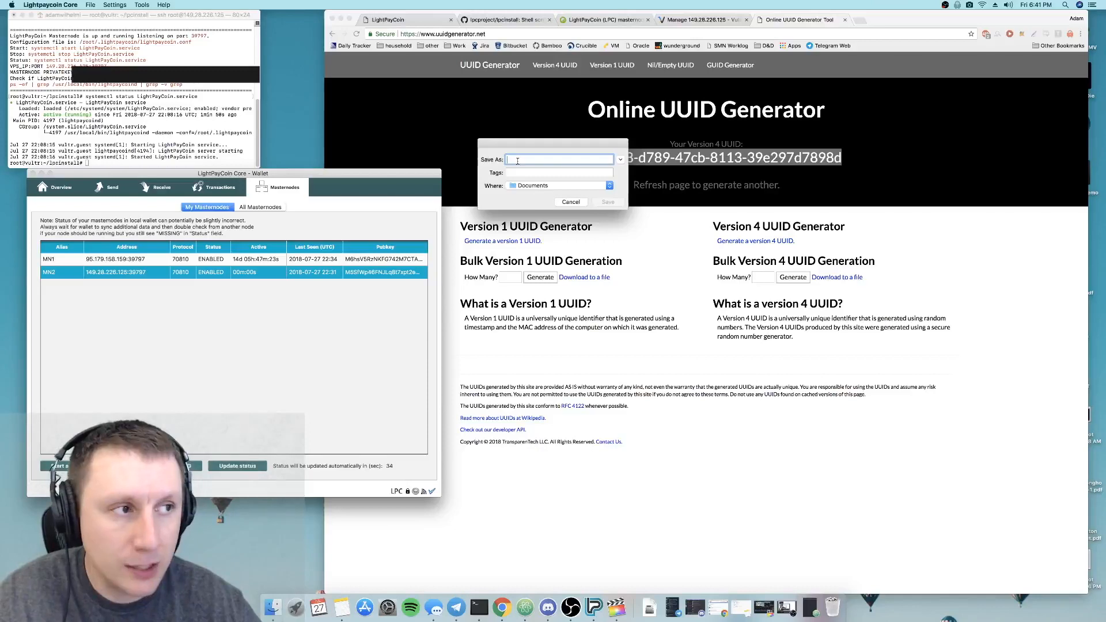
click(571, 203)
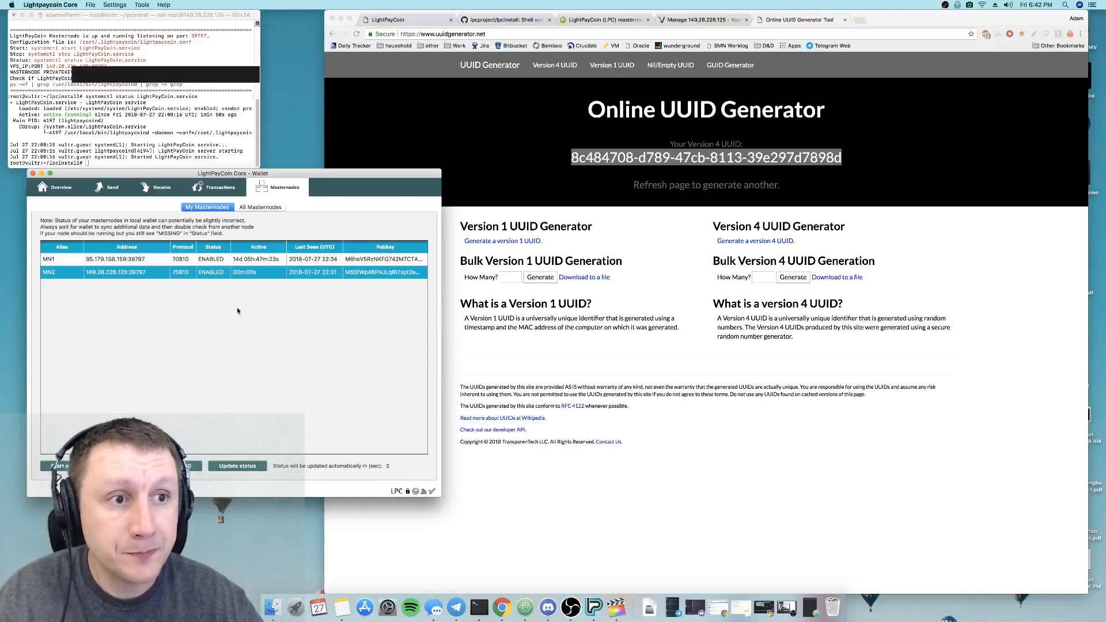
Step: Check the wallet's overview and masternode list, and examine the transaction history for MN1's masternode rewards
click(66, 188)
click(271, 187)
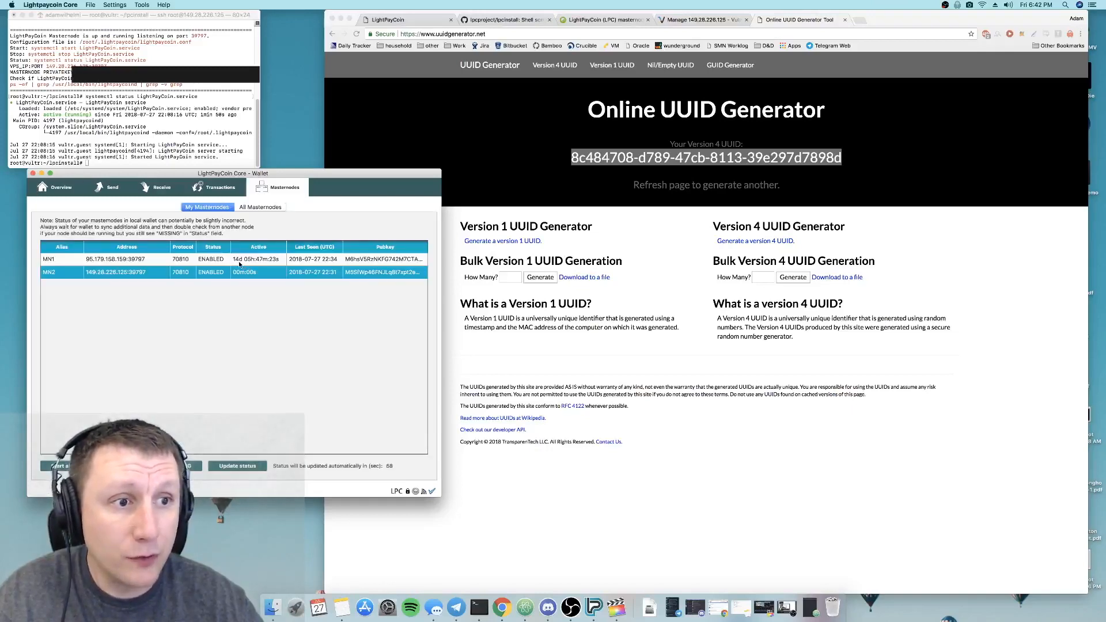
click(210, 188)
scroll(292, 312, down, 10)
scroll(295, 316, down, 15)
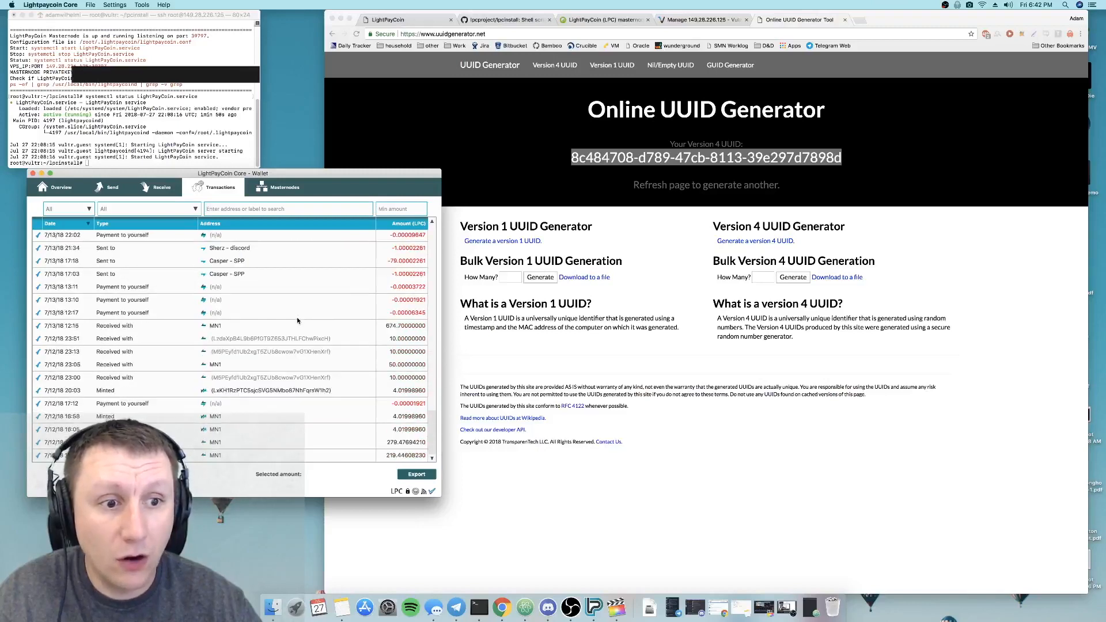
scroll(296, 317, up, 6)
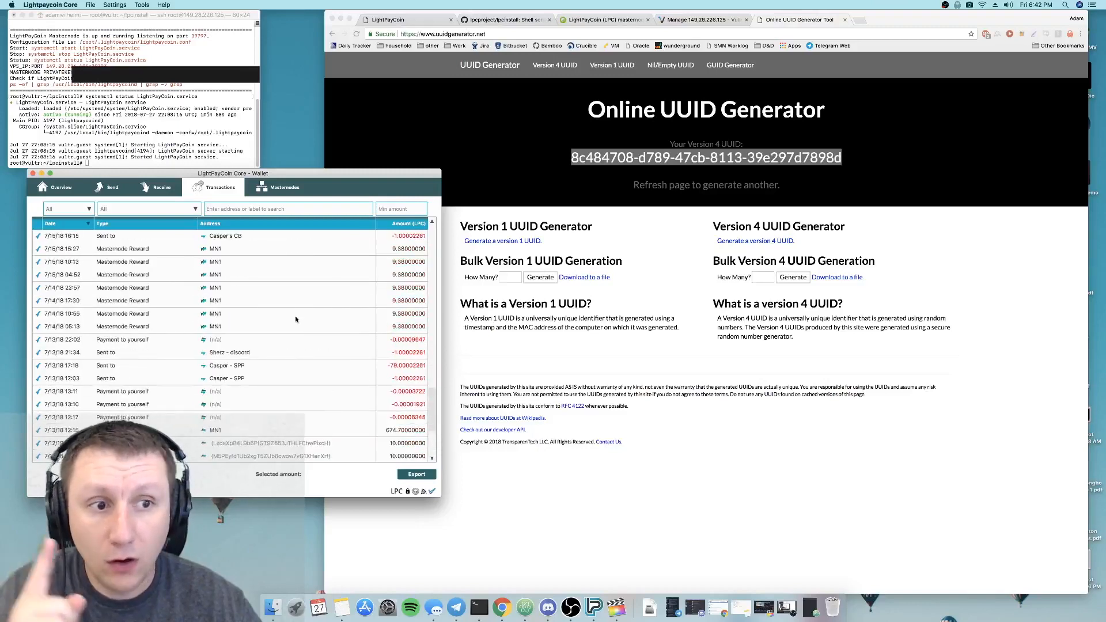
scroll(296, 318, up, 4)
scroll(299, 321, down, 4)
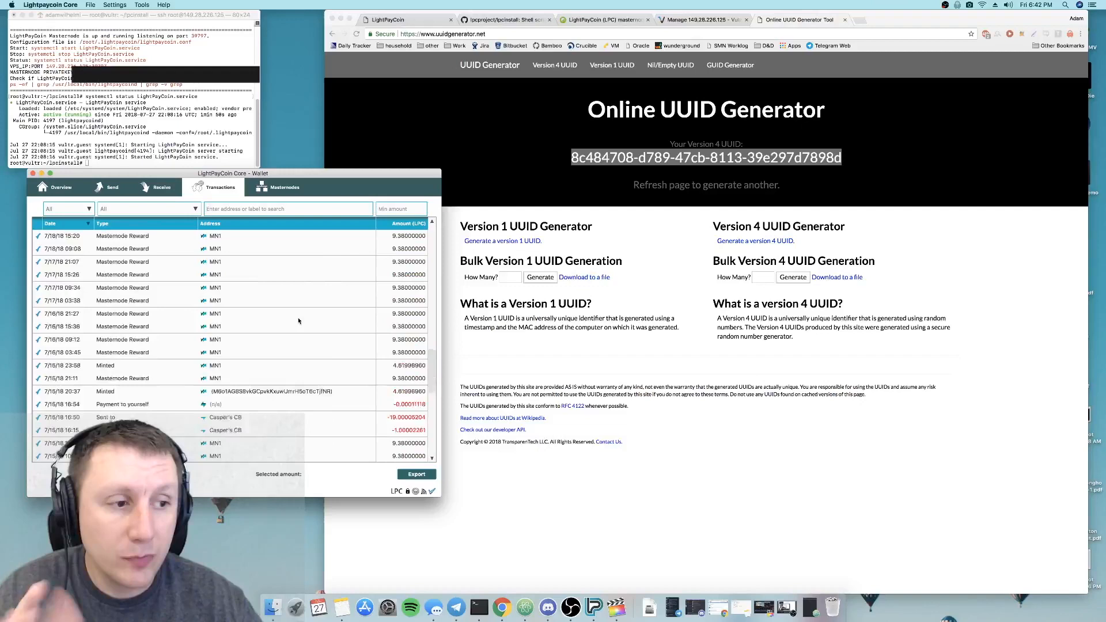
scroll(298, 321, down, 3)
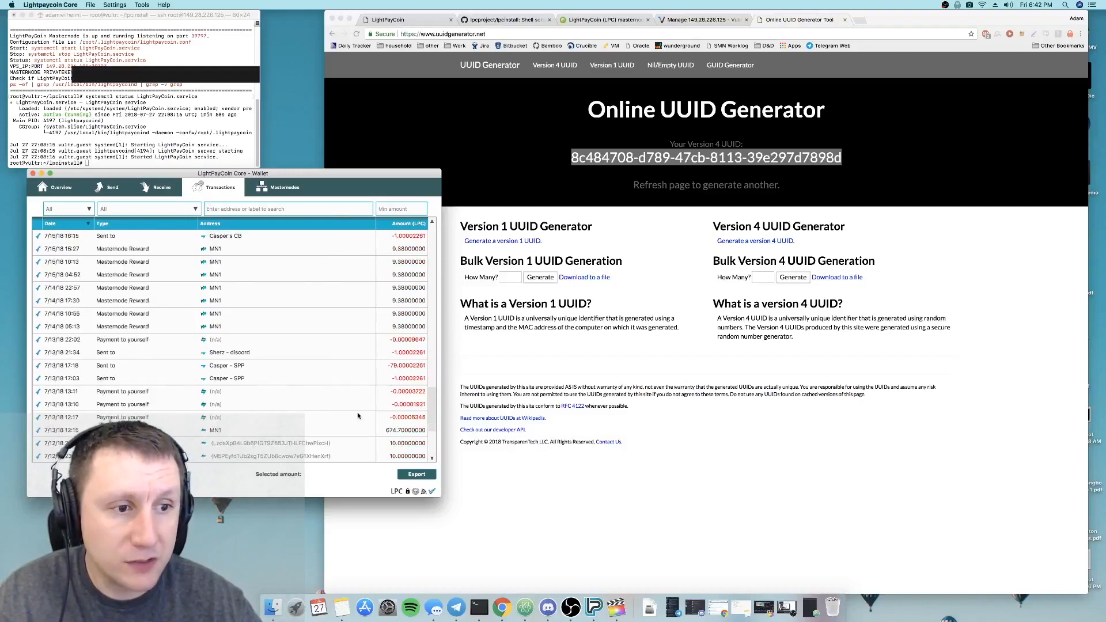
scroll(420, 334, up, 10)
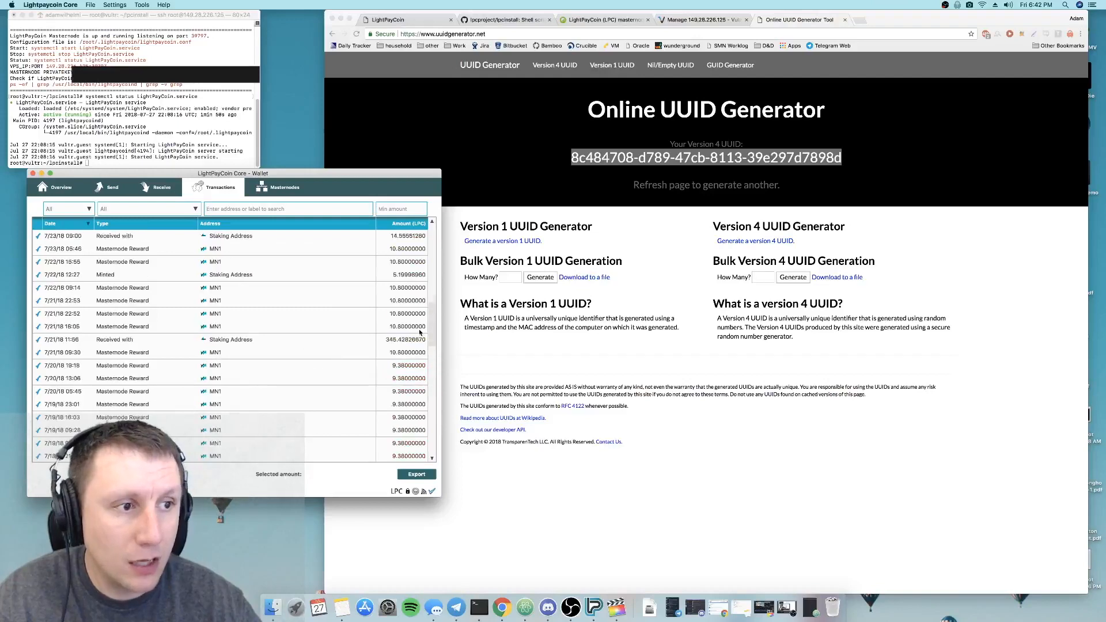
Step: Review the recent and older masternode rewards in the transaction history, and return to the wallet's overview
scroll(420, 333, up, 6)
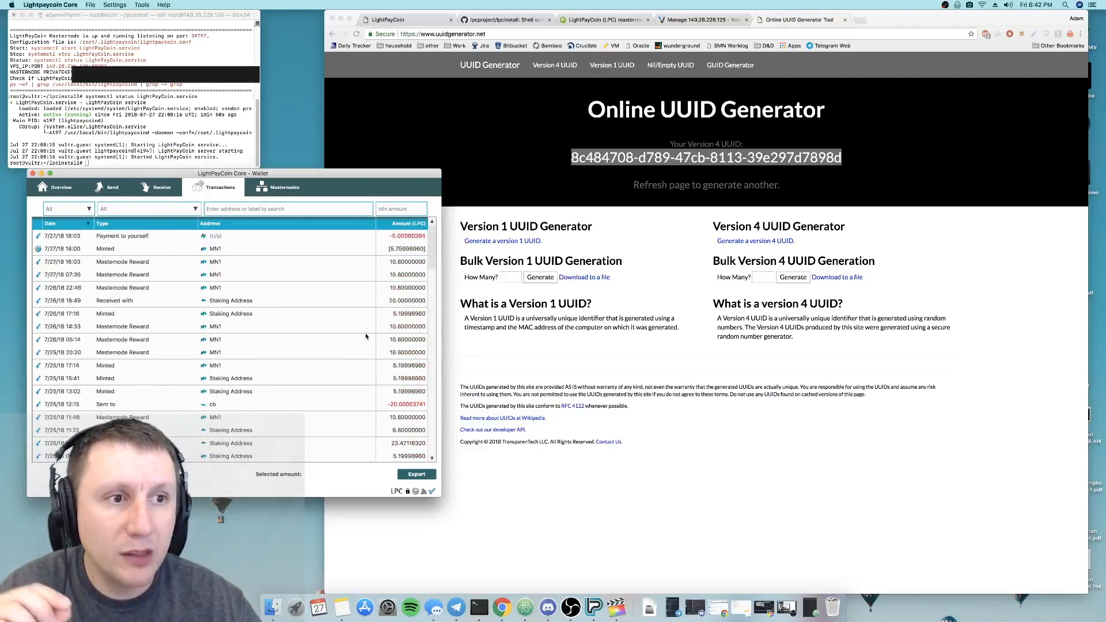
scroll(366, 336, down, 5)
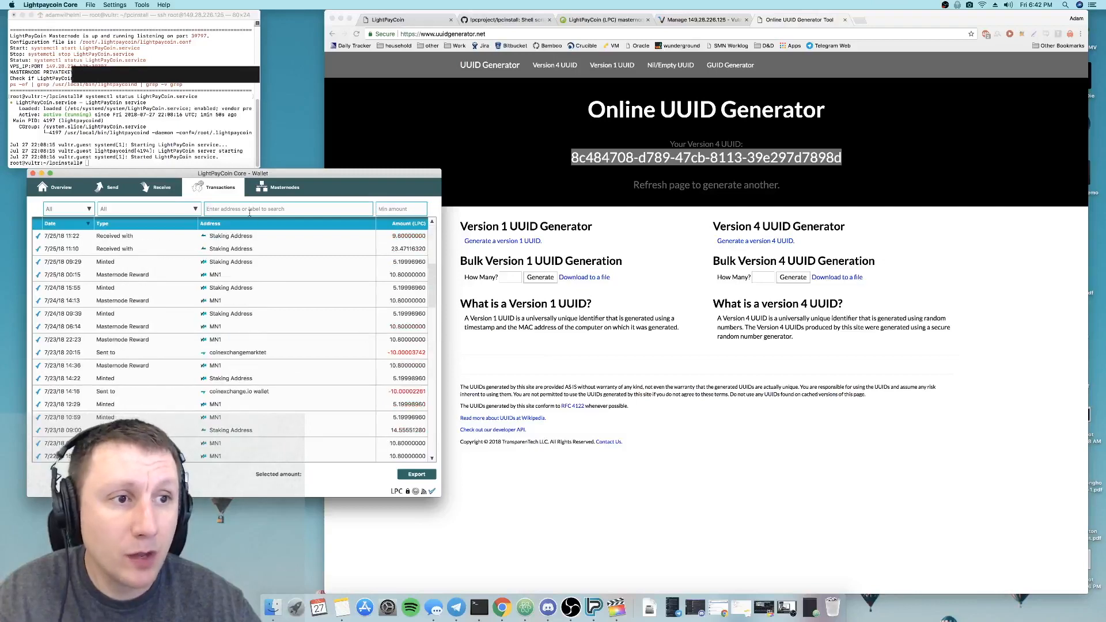
scroll(238, 311, up, 5)
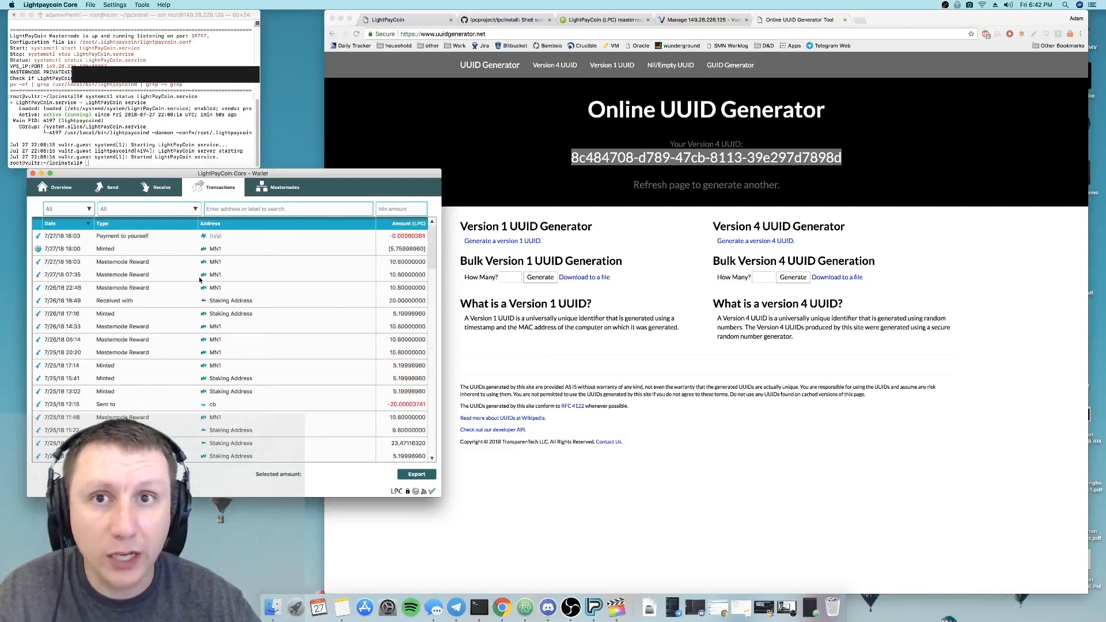
click(61, 187)
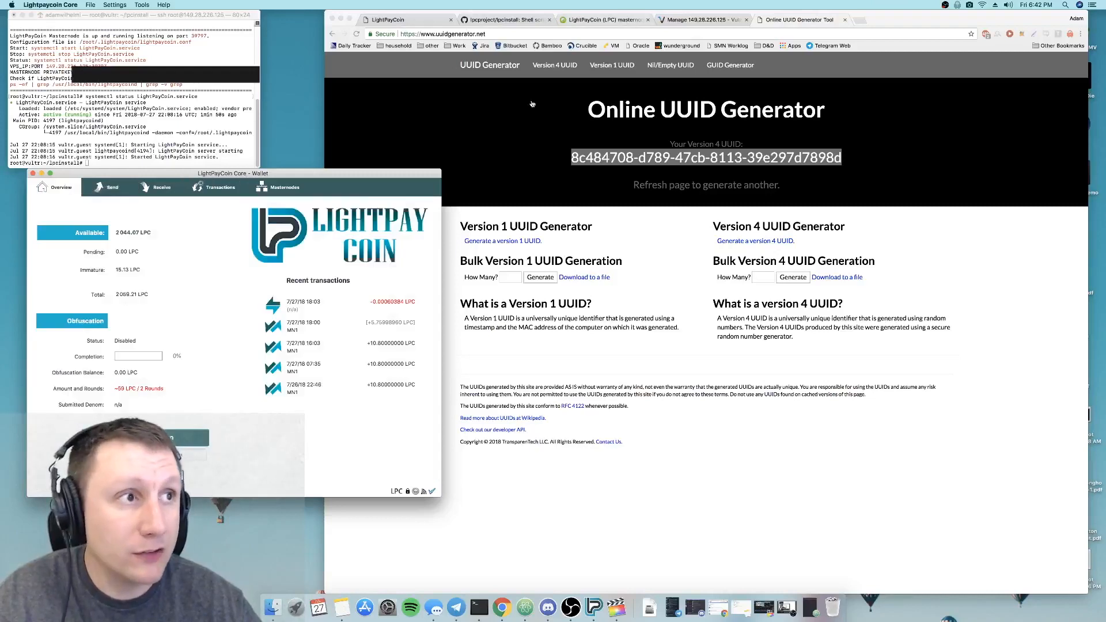
Step: Switch to Chrome's masternodes.online page for LightPayCoin, reload it, and examine the income, price and masternode statistics
click(504, 55)
click(579, 20)
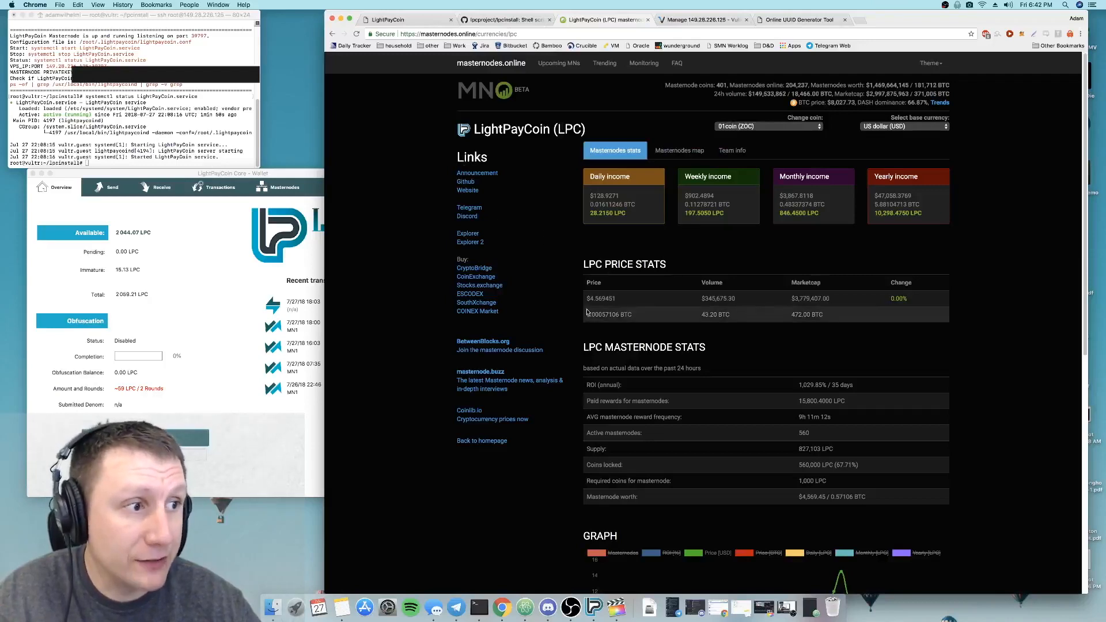
click(357, 34)
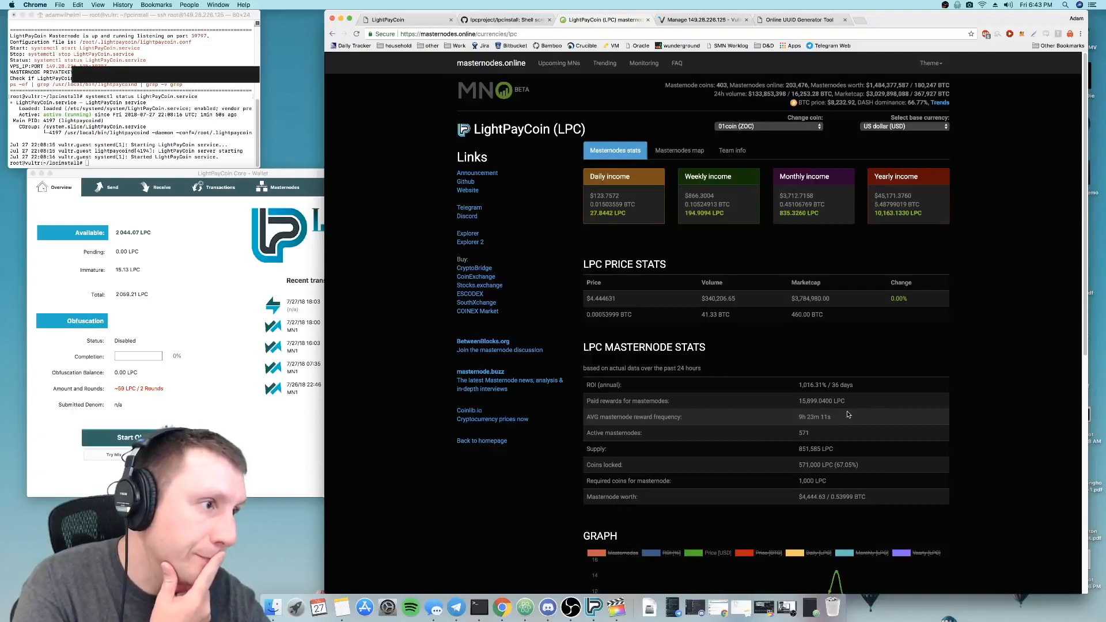
scroll(846, 414, down, 5)
scroll(843, 410, up, 4)
scroll(839, 403, down, 1)
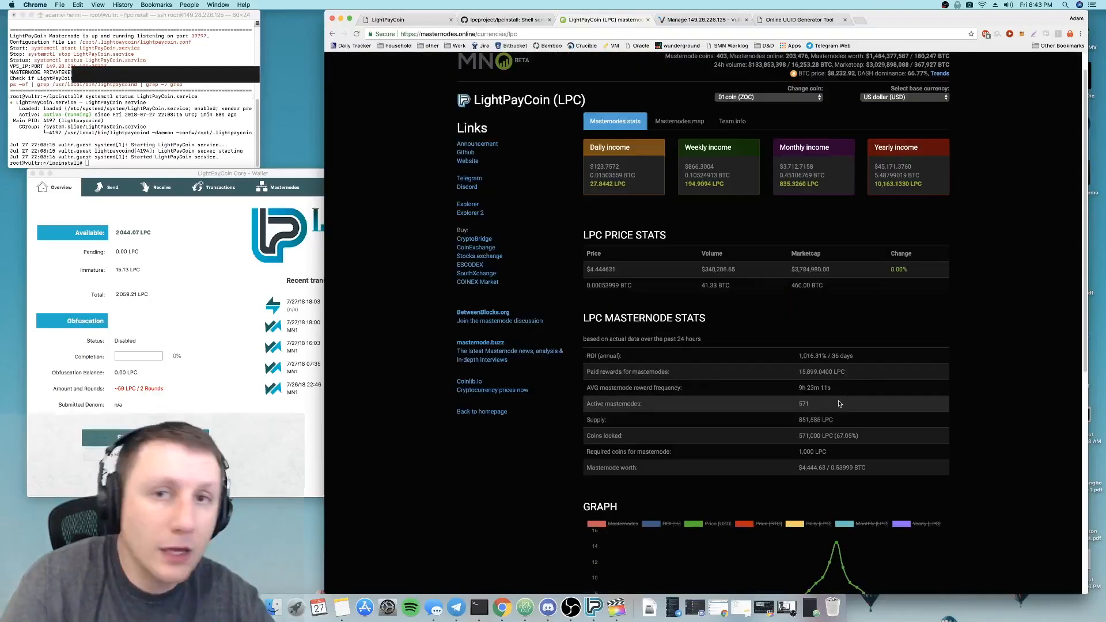